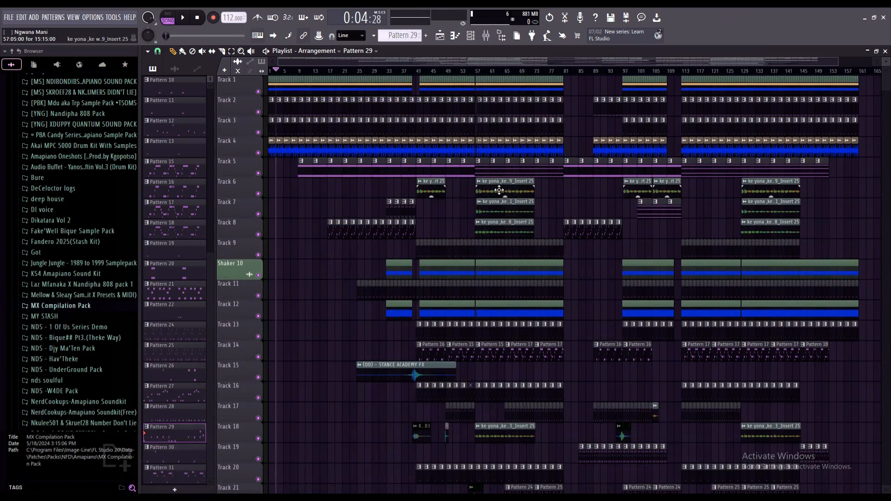
# Step: Open the mixer, look over its insert tracks and select the Sgija recording on insert 23
pyautogui.click(489, 36)
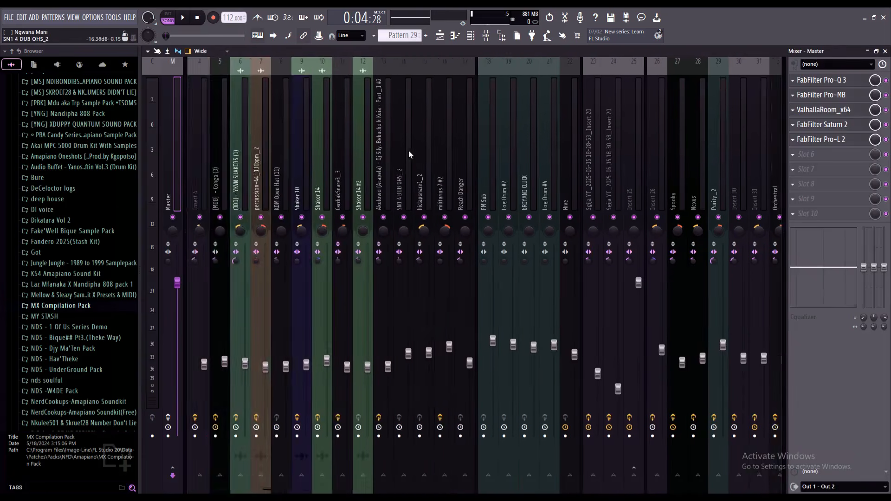
pyautogui.scroll(-4, 408, 150)
pyautogui.click(425, 149)
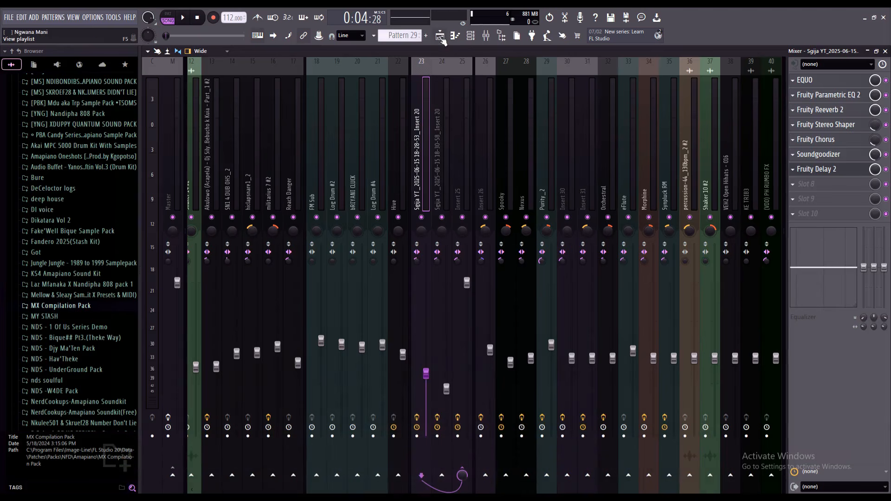
pyautogui.scroll(4, 429, 58)
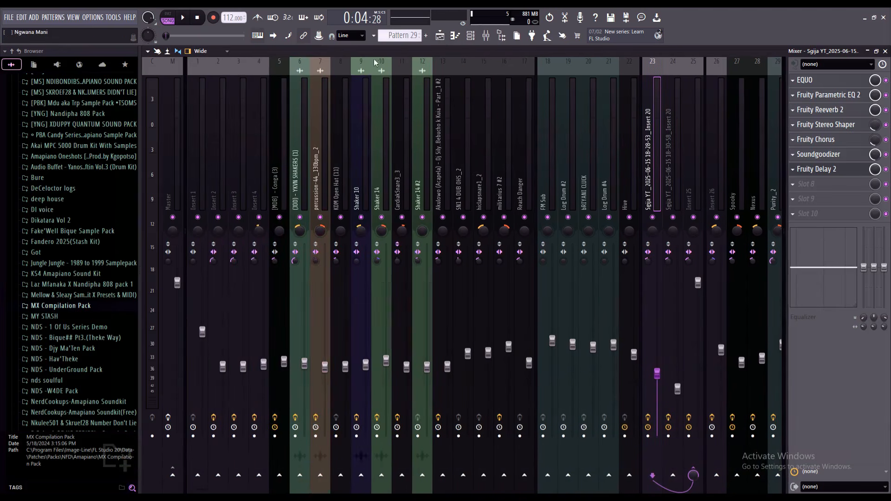
pyautogui.click(486, 37)
pyautogui.click(486, 37)
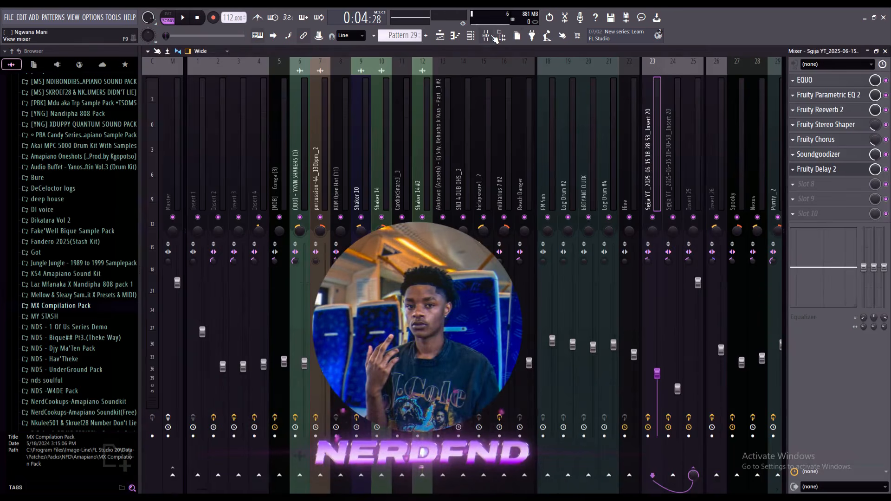
pyautogui.hscroll(5, 319, 131)
pyautogui.hscroll(-5, 318, 133)
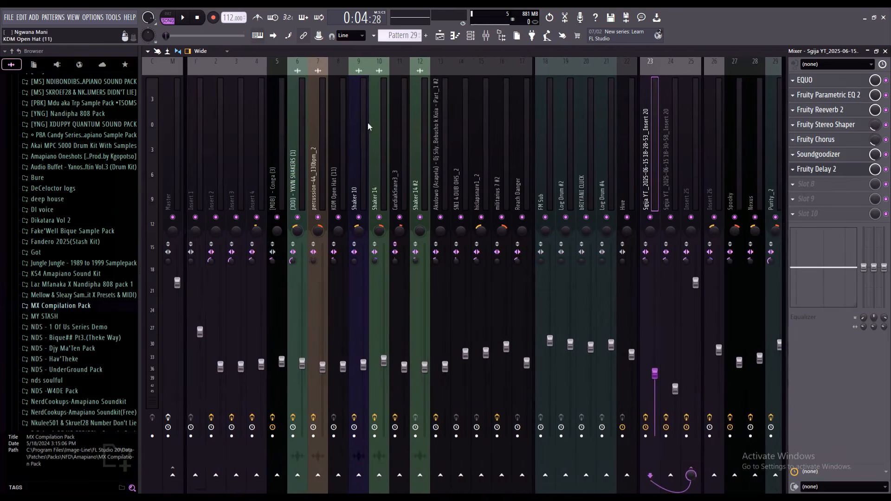
# Step: Look through the playlist arrangement from Track 1 down to Track 30
pyautogui.click(441, 37)
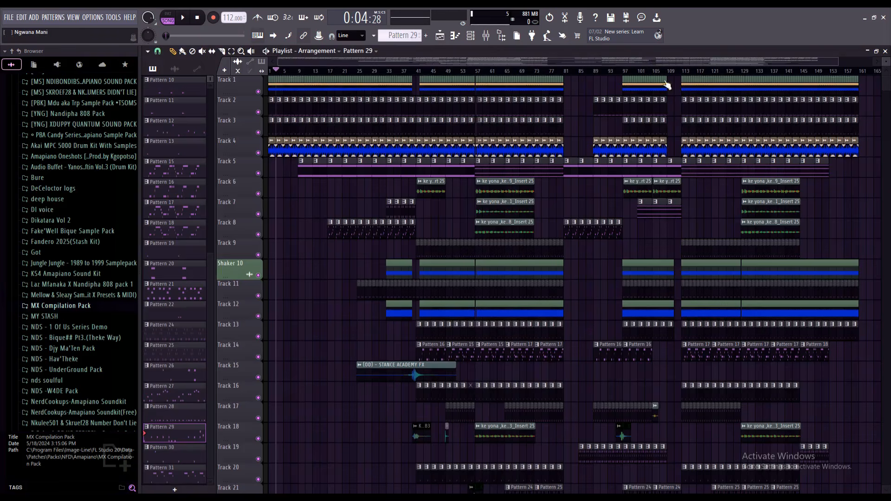
pyautogui.scroll(-5, 583, 145)
pyautogui.scroll(-3, 583, 145)
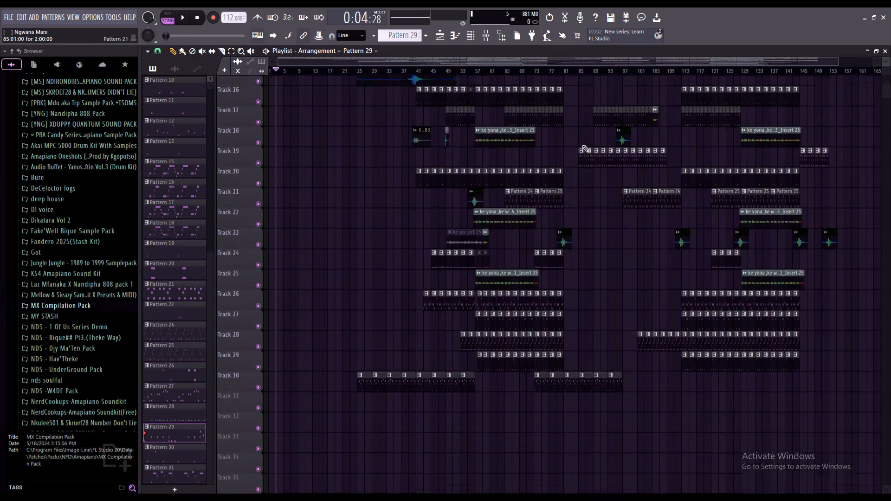
pyautogui.click(493, 40)
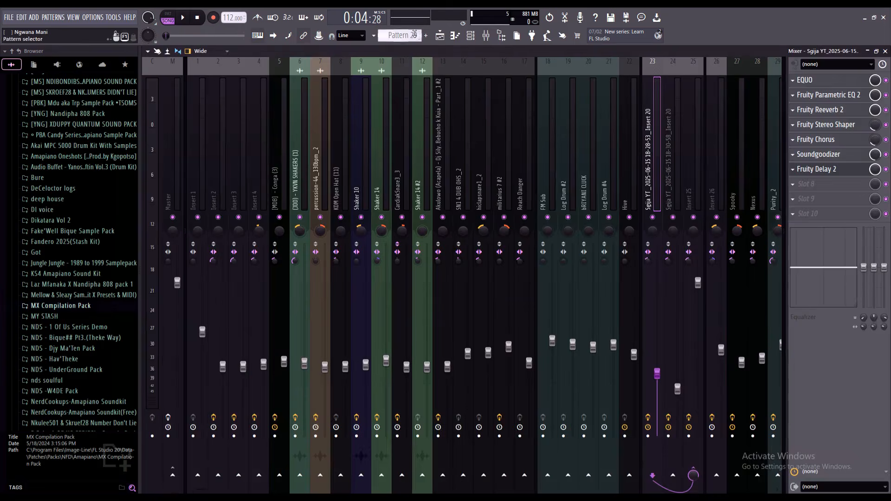
pyautogui.click(454, 36)
pyautogui.scroll(10, 485, 130)
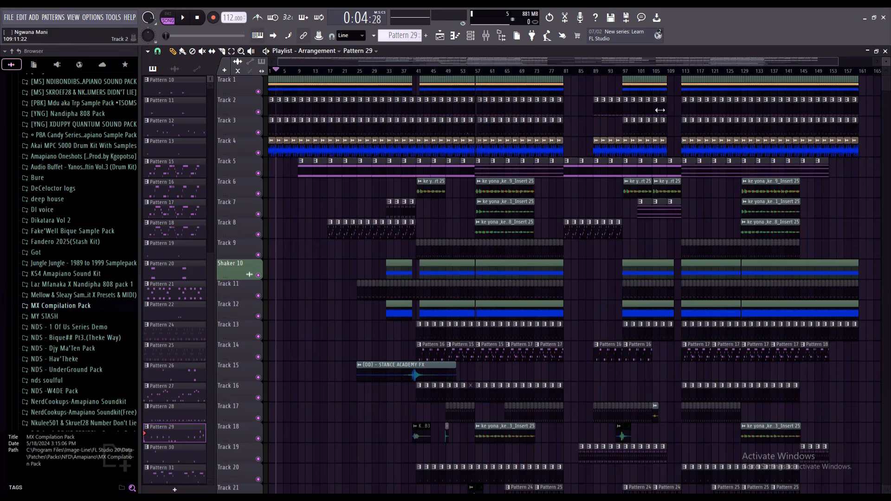
pyautogui.scroll(-2, 534, 223)
pyautogui.scroll(-5, 534, 223)
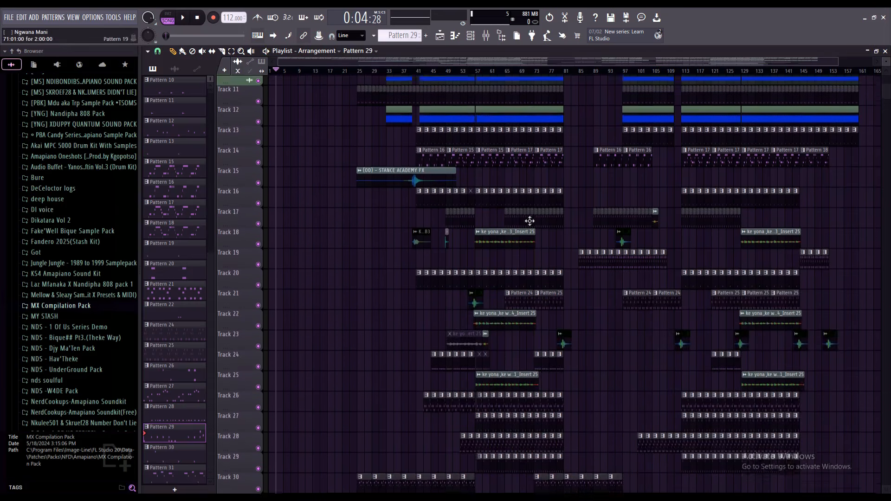
pyautogui.scroll(5, 542, 335)
pyautogui.scroll(3, 542, 335)
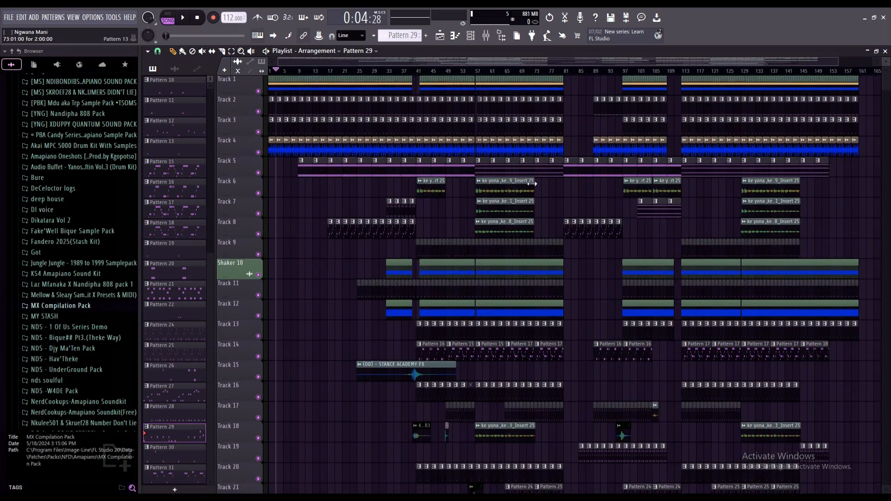
# Step: Open the channel rack, move it higher over the playlist and look through its full list of channels
pyautogui.press('F6')
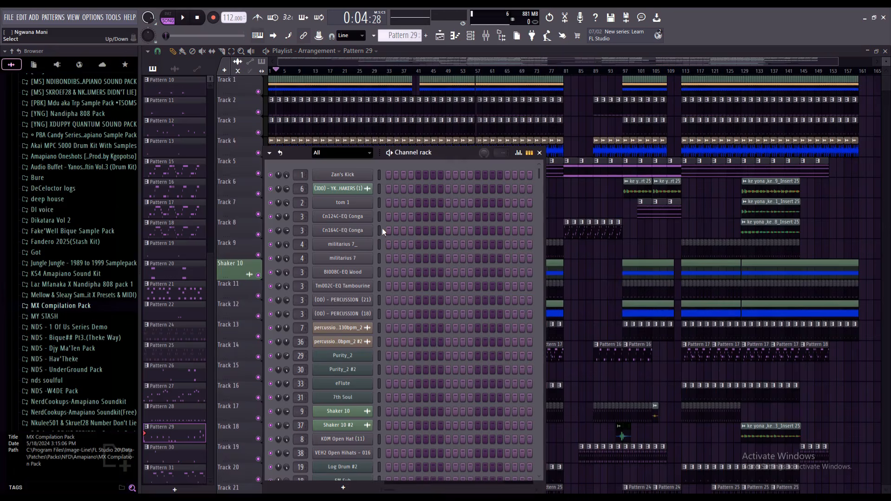
pyautogui.moveTo(416, 155); pyautogui.dragTo(410, 105)
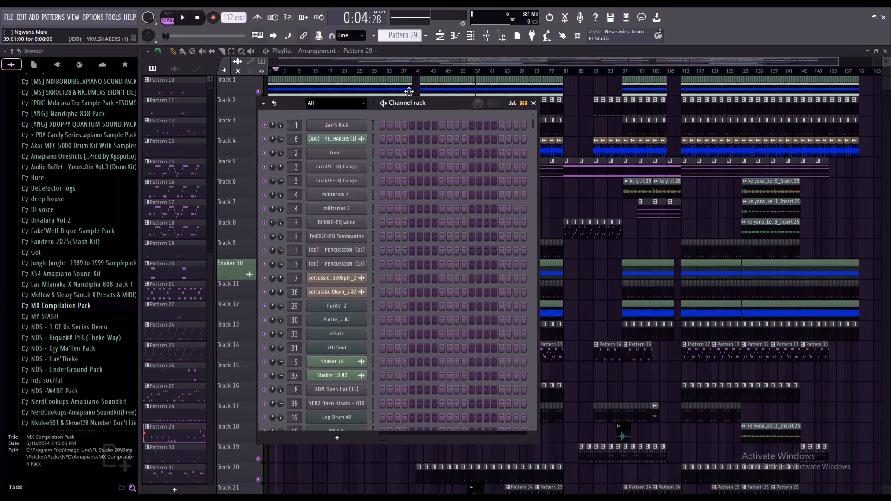
pyautogui.scroll(-10, 413, 137)
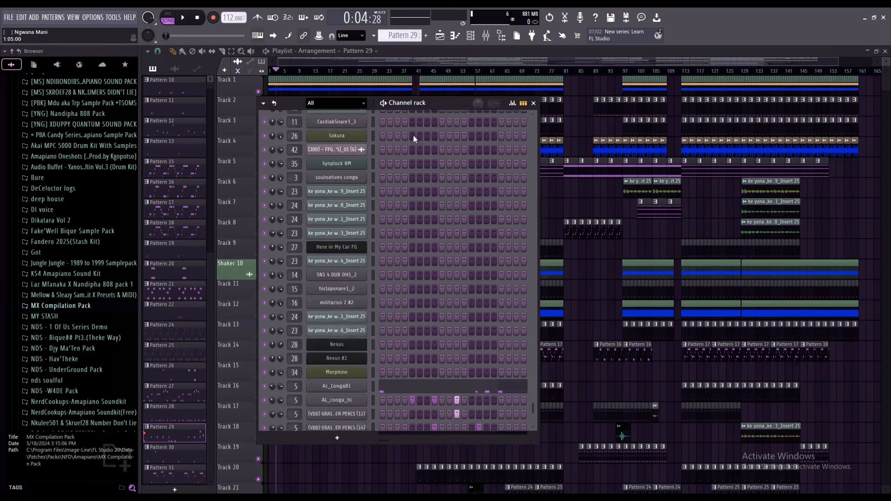
pyautogui.scroll(10, 414, 139)
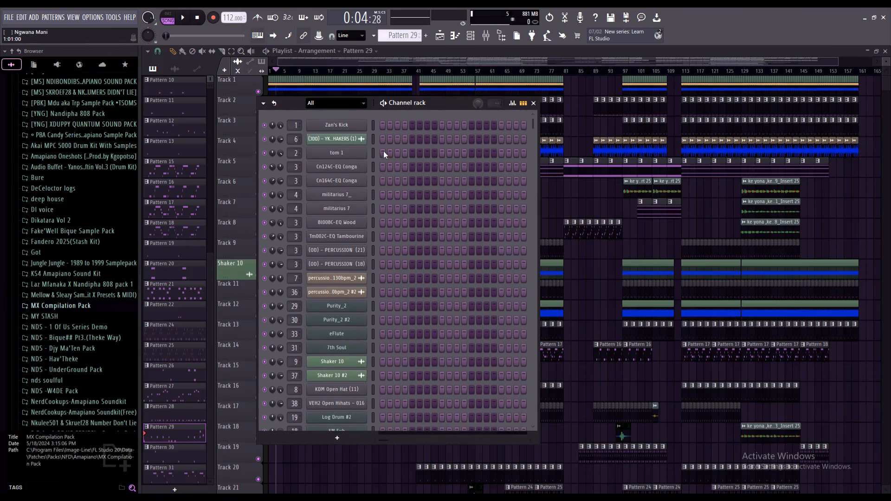
pyautogui.scroll(-8, 382, 135)
pyautogui.scroll(-5, 383, 133)
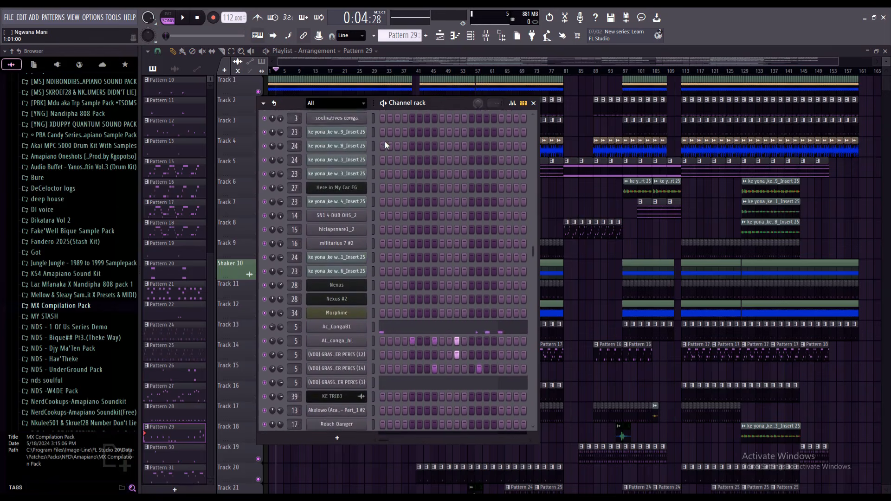
pyautogui.scroll(13, 385, 141)
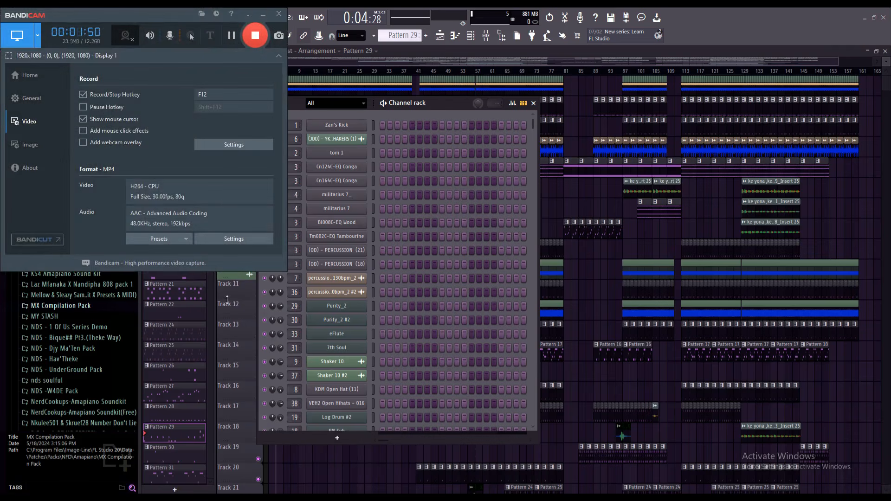
pyautogui.click(262, 16)
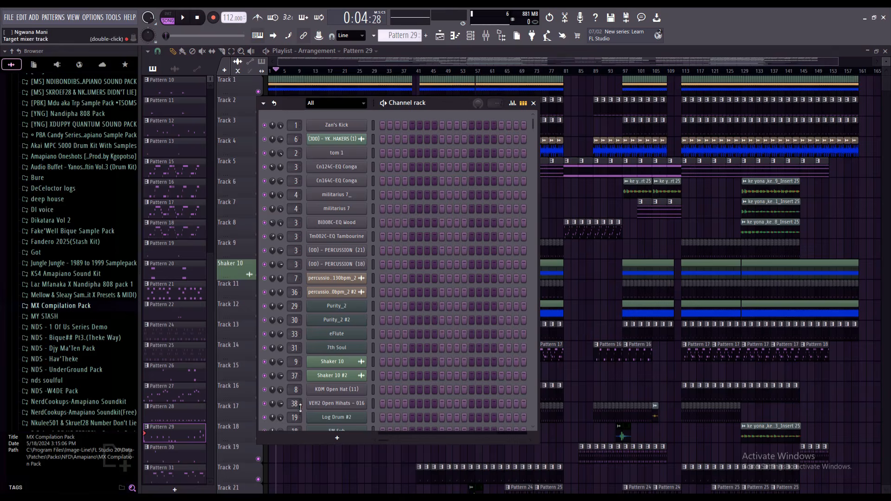
# Step: Run the macro that selects unused channels and check the channel rack down to its last channel
pyautogui.click(108, 17)
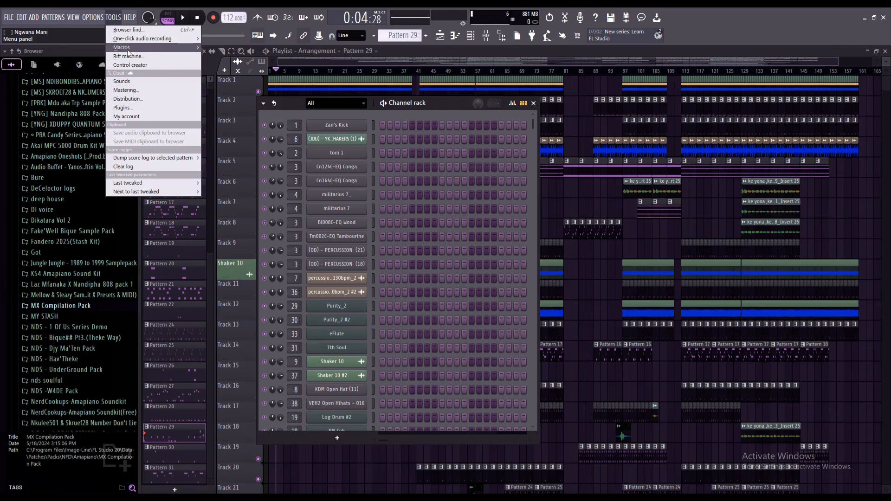
pyautogui.moveTo(128, 50)
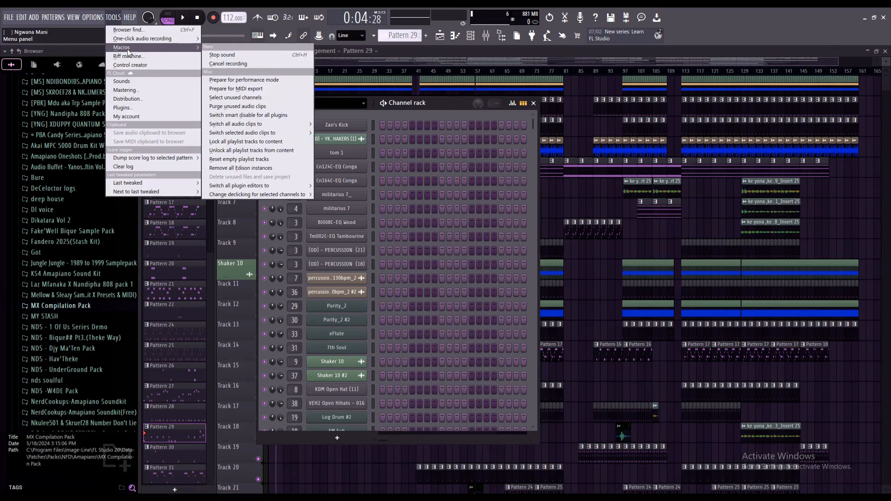
pyautogui.click(233, 99)
pyautogui.scroll(-20, 368, 199)
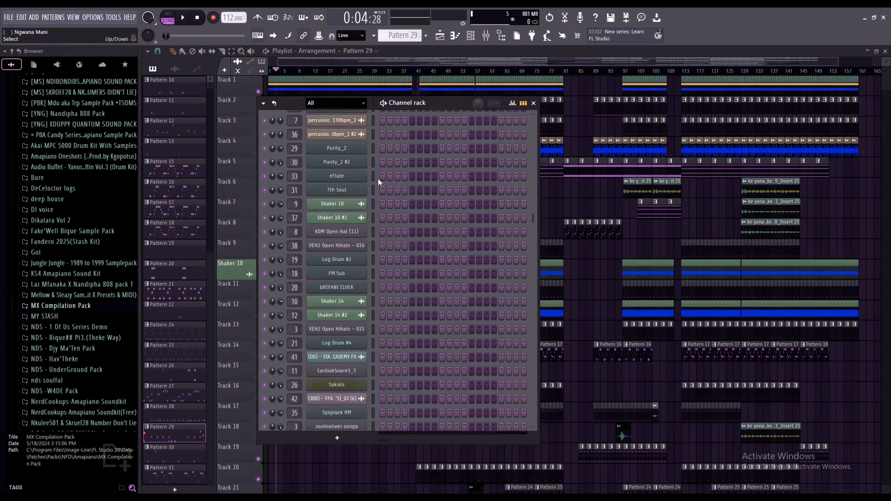
pyautogui.scroll(-1, 379, 348)
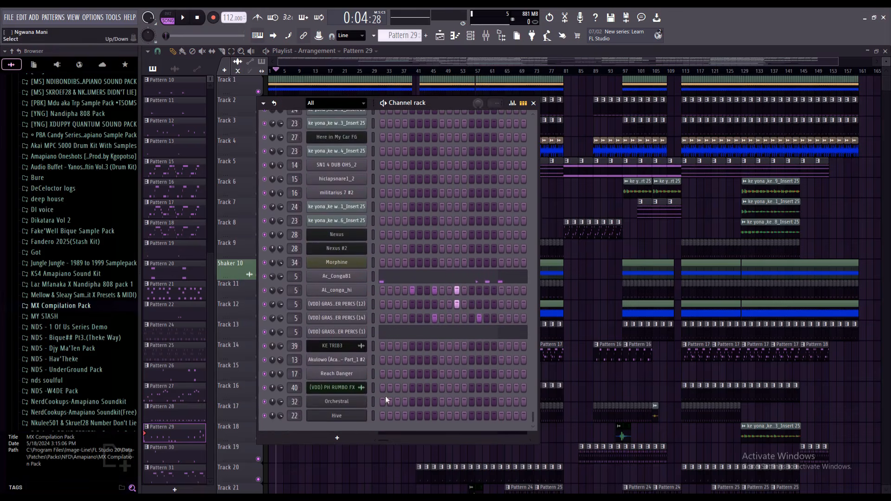
# Step: Switch to Pattern 30, look through its channels and close the channel rack
pyautogui.press('Right')
pyautogui.scroll(12, 383, 140)
pyautogui.scroll(12, 381, 181)
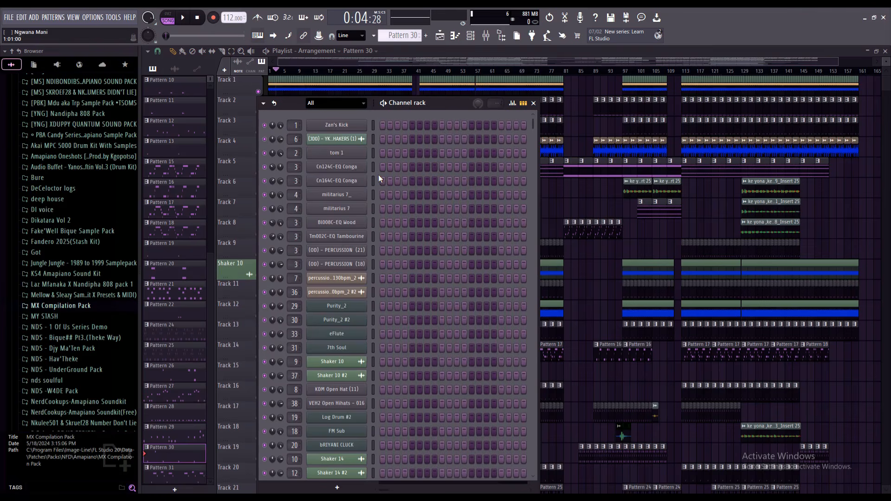
pyautogui.scroll(-20, 386, 166)
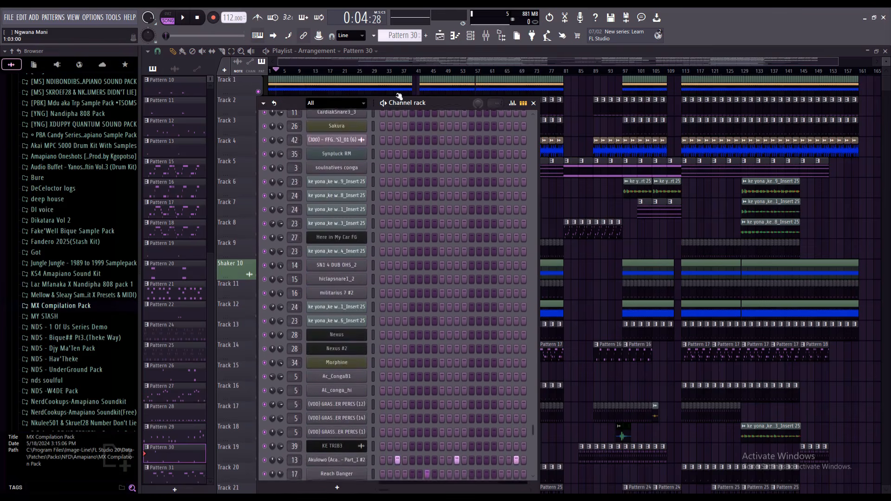
pyautogui.press('F6')
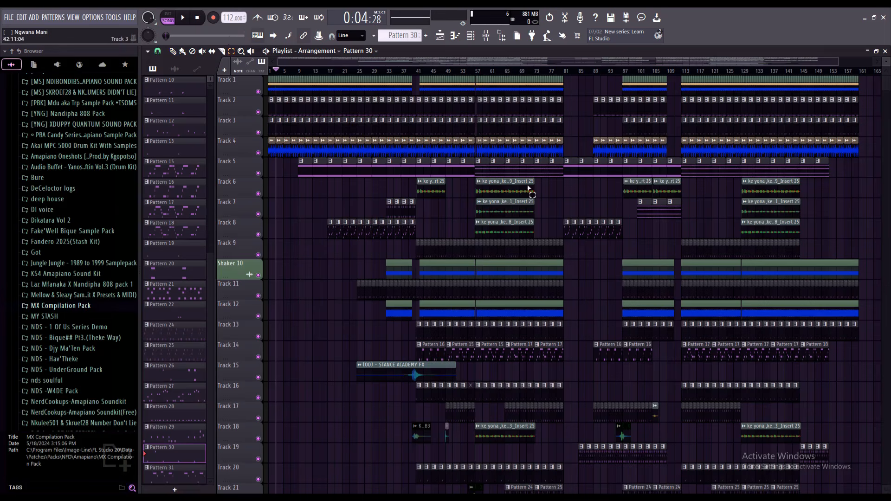
# Step: Examine the layout of clips across all playlist tracks, including a closer view of the first 130 bars
pyautogui.scroll(-4, 509, 198)
pyautogui.scroll(-3, 509, 199)
pyautogui.scroll(5, 518, 202)
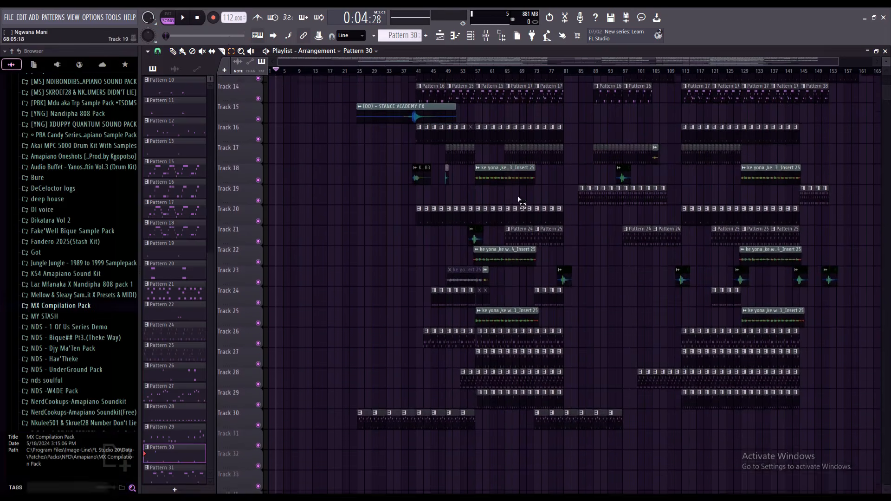
pyautogui.scroll(3, 573, 184)
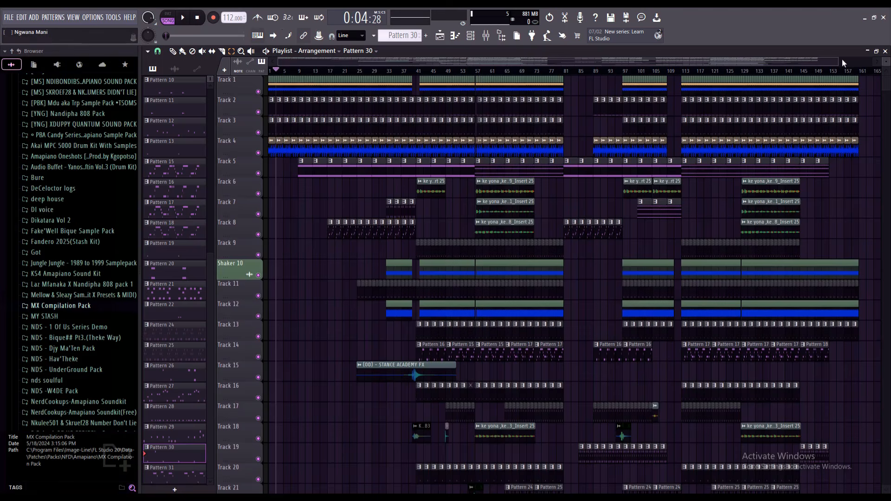
pyautogui.moveTo(840, 61); pyautogui.dragTo(729, 69)
pyautogui.scroll(-2, 668, 159)
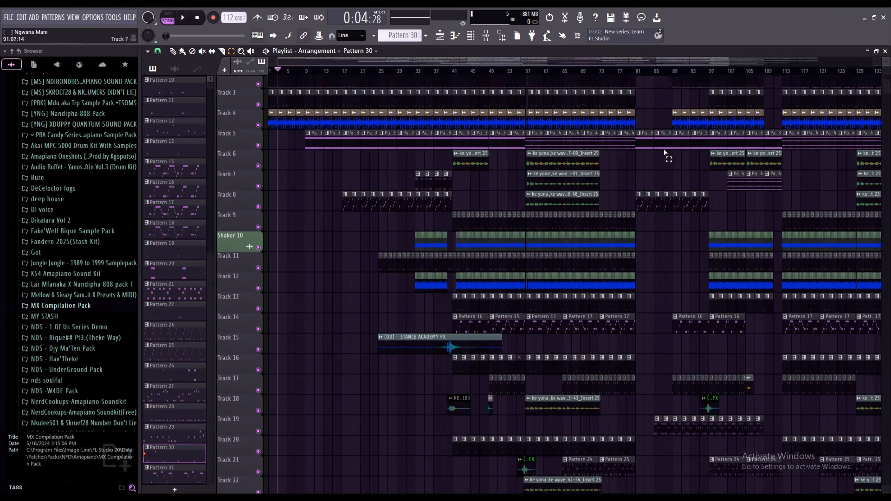
pyautogui.scroll(-3, 625, 192)
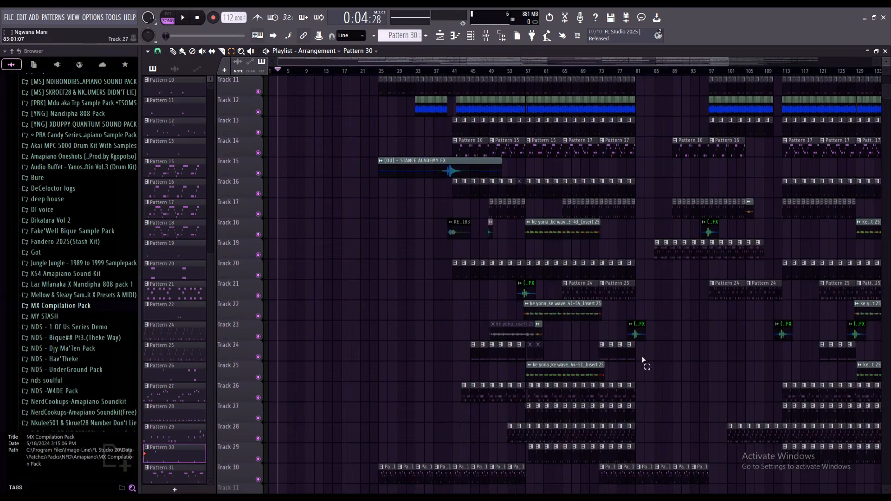
pyautogui.scroll(5, 637, 333)
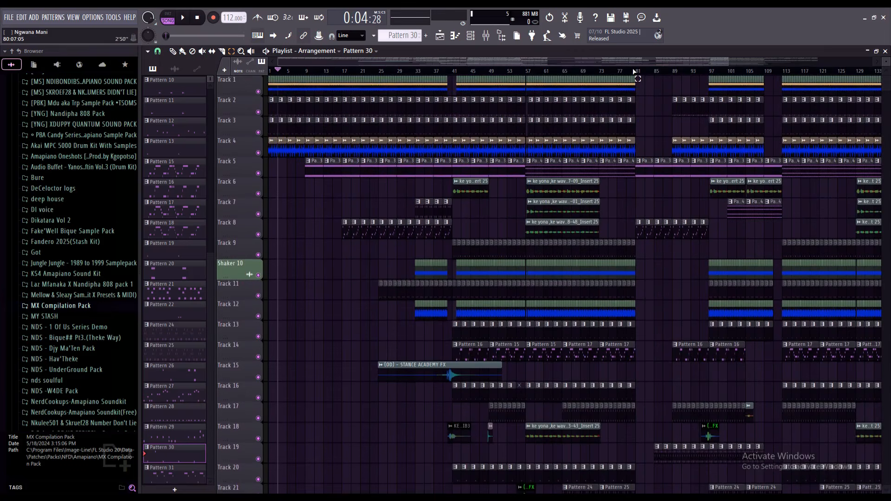
# Step: Select bars 65 to 81 on the playlist timeline and play back that section of the song
pyautogui.moveTo(635, 72); pyautogui.dragTo(560, 77)
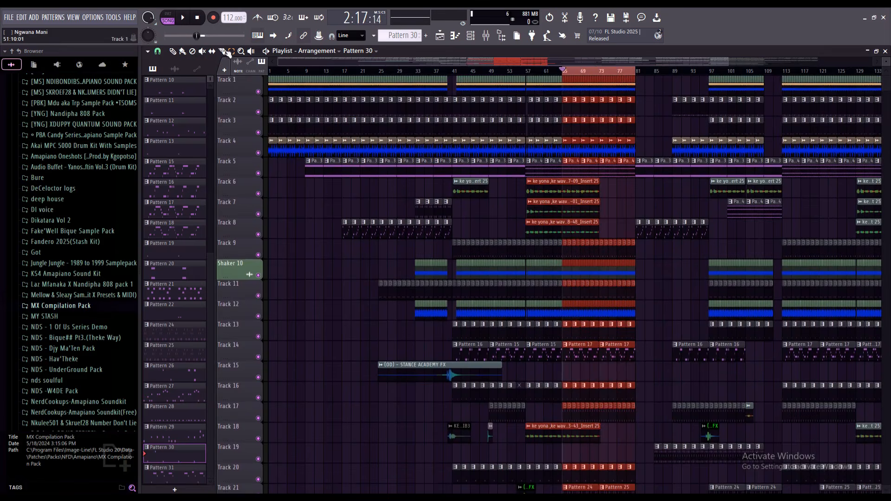
pyautogui.moveTo(457, 62); pyautogui.dragTo(560, 63)
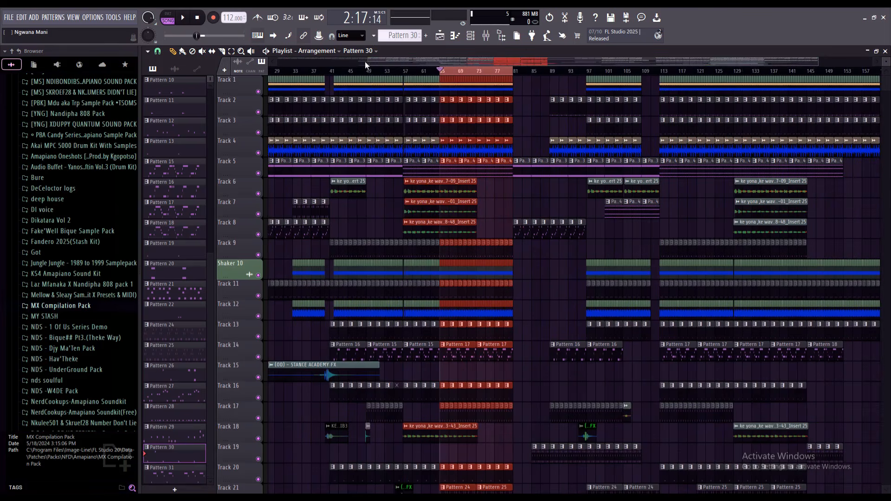
pyautogui.moveTo(366, 62); pyautogui.dragTo(442, 75)
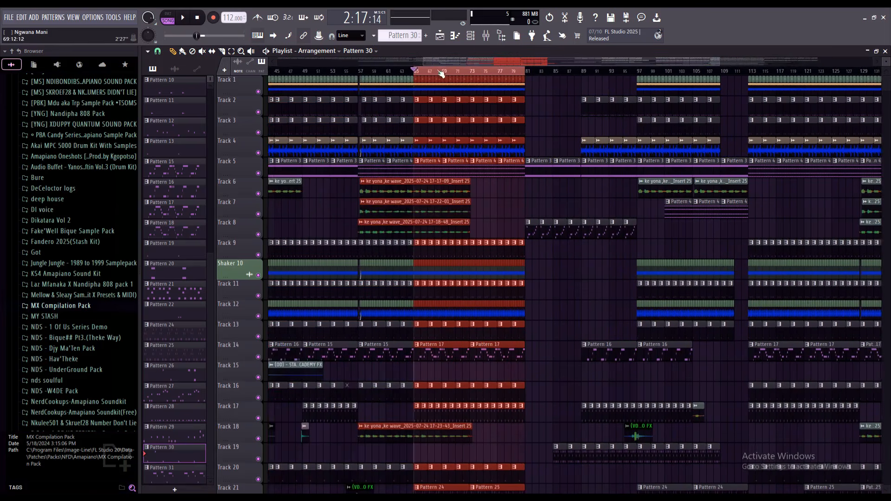
pyautogui.click(490, 42)
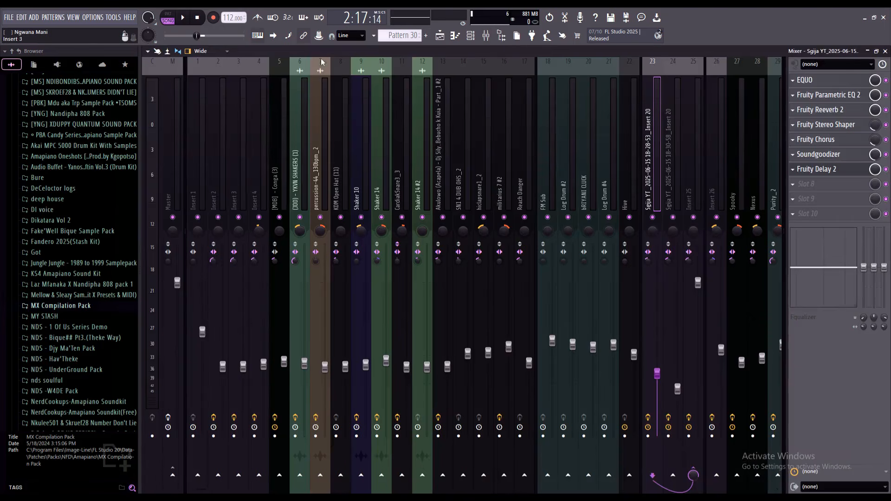
pyautogui.click(439, 36)
pyautogui.click(187, 18)
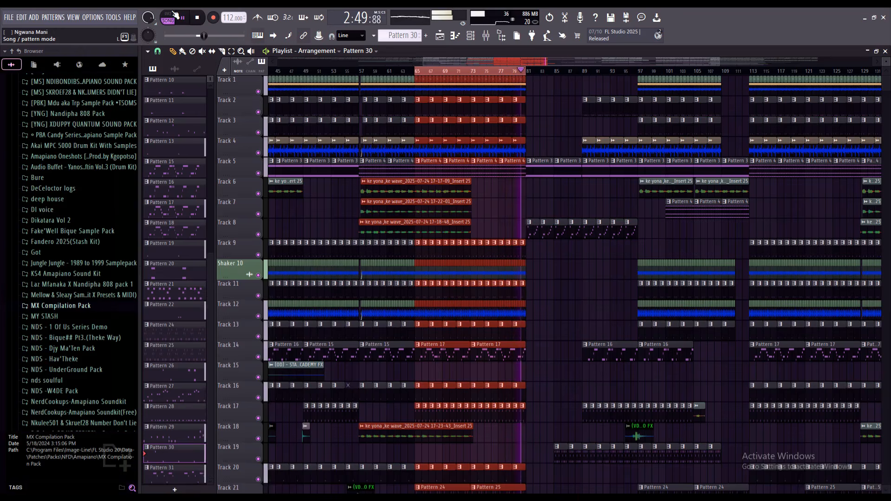
# Step: Stop playback, check the playlist's clips down to Track 30 and open the mixer
pyautogui.press('space')
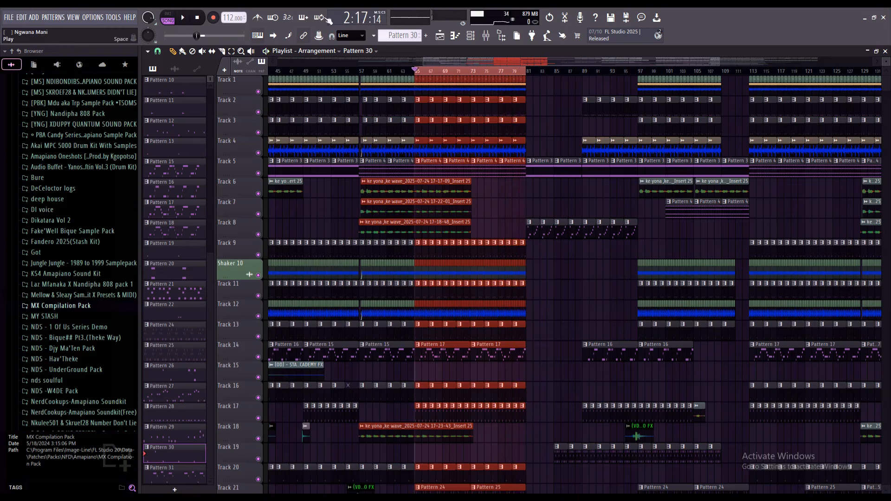
pyautogui.scroll(-10, 495, 104)
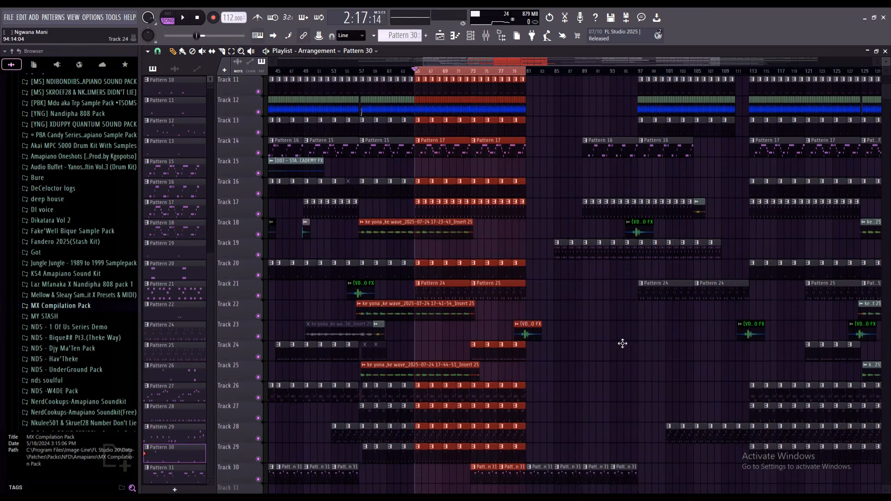
pyautogui.scroll(10, 632, 357)
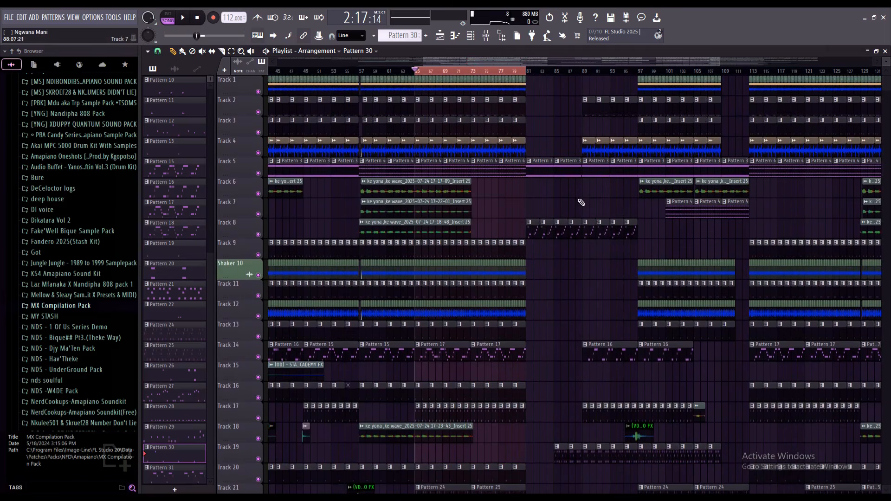
pyautogui.rightClick(259, 112)
pyautogui.rightClick(258, 112)
pyautogui.click(486, 39)
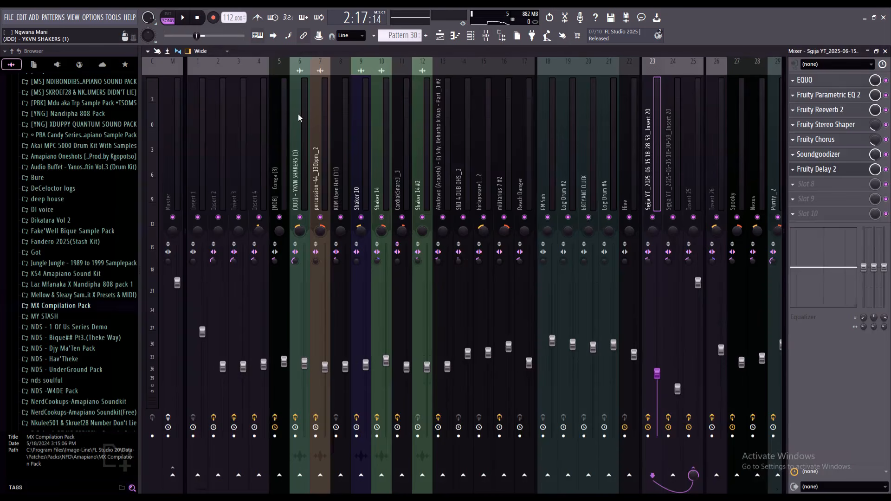
# Step: Mute every mixer insert except Insert 1, play the selected section and compare the levels of Insert 1 and the Master
pyautogui.scroll(-3, 299, 113)
pyautogui.scroll(3, 299, 113)
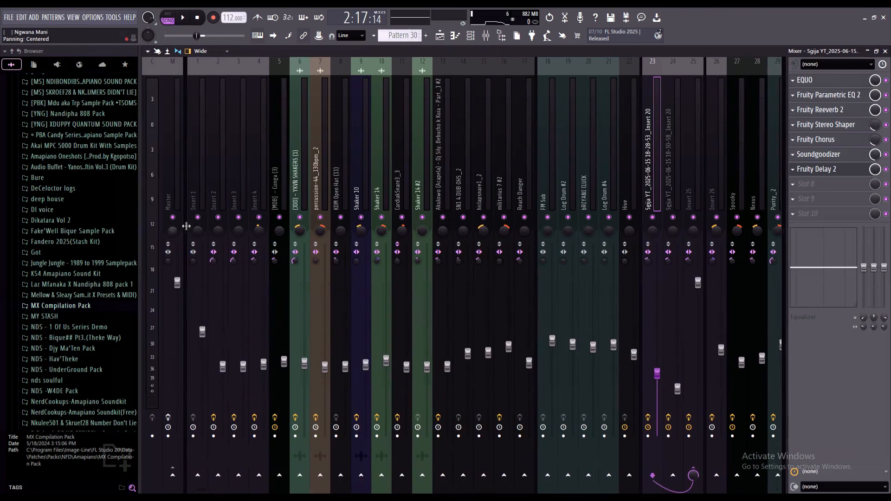
pyautogui.rightClick(218, 217)
pyautogui.press('space')
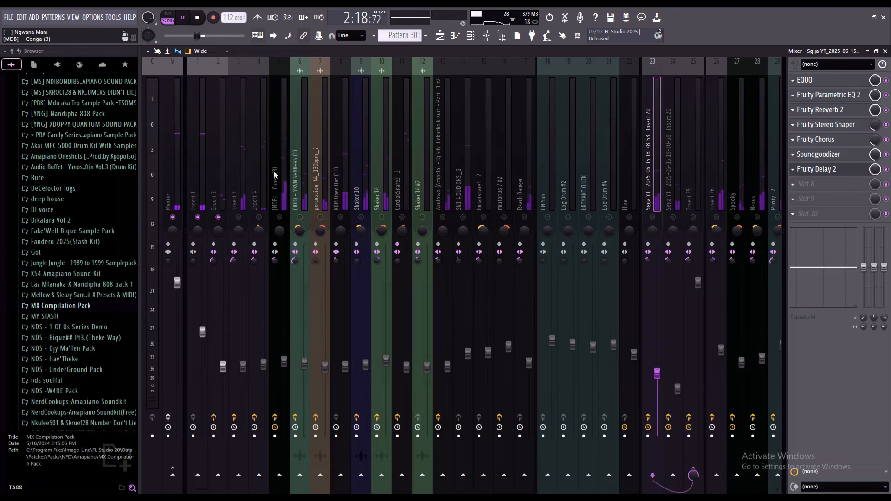
pyautogui.click(207, 178)
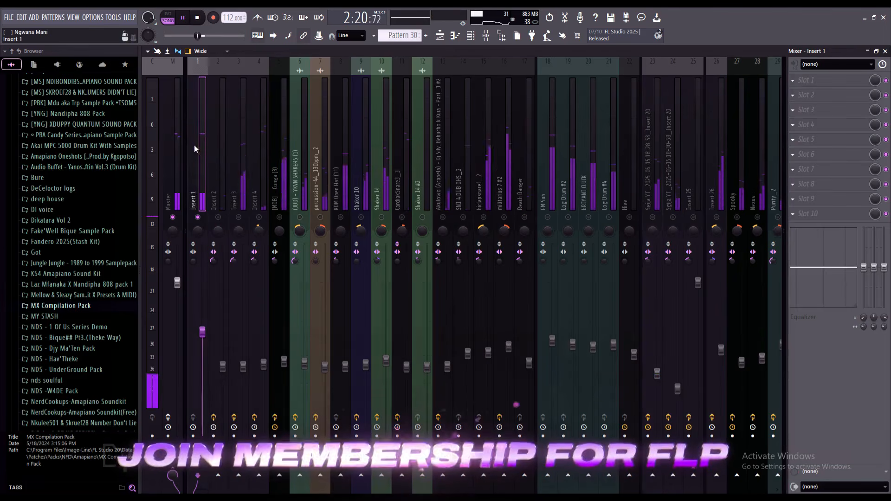
pyautogui.click(164, 116)
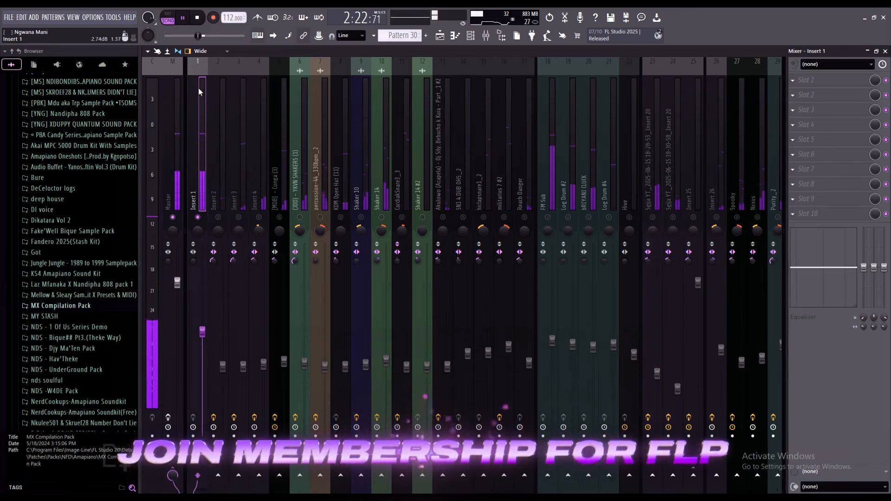
pyautogui.click(208, 169)
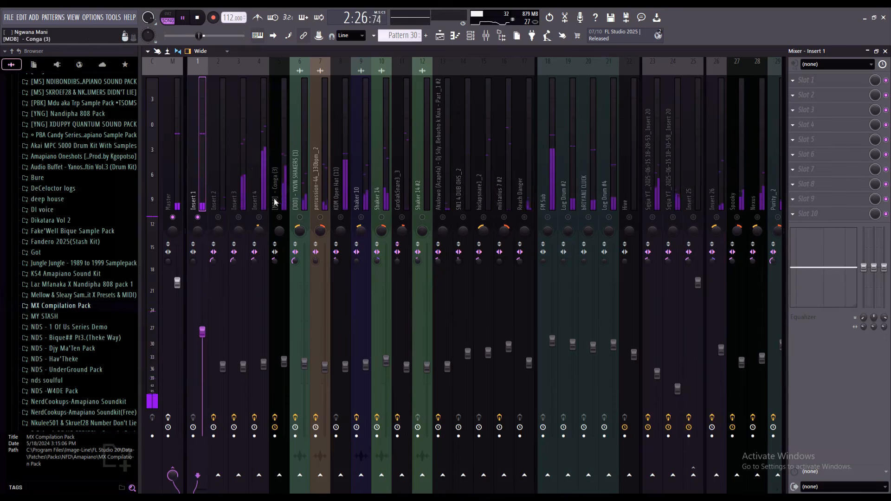
# Step: Look through the remaining mixer inserts up to the Stance Academy FX track while the section plays
pyautogui.moveTo(216, 183); pyautogui.dragTo(699, 154)
pyautogui.click(219, 157)
pyautogui.click(203, 137)
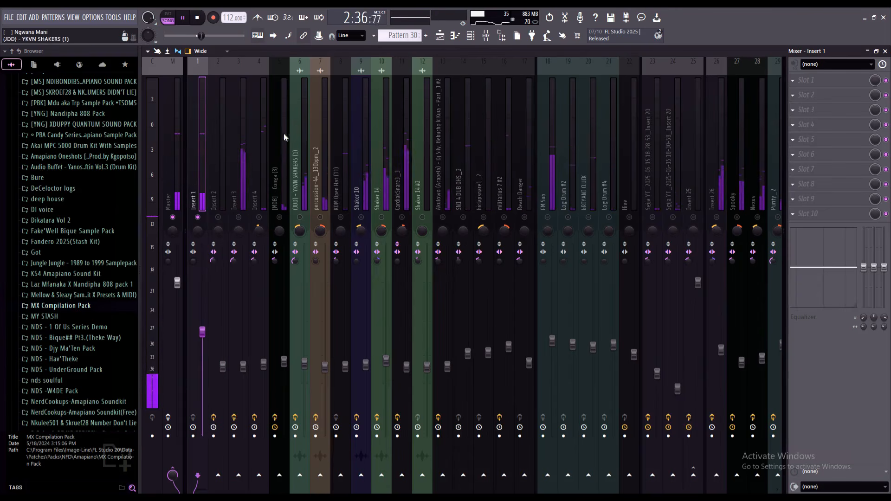
pyautogui.scroll(-6, 526, 151)
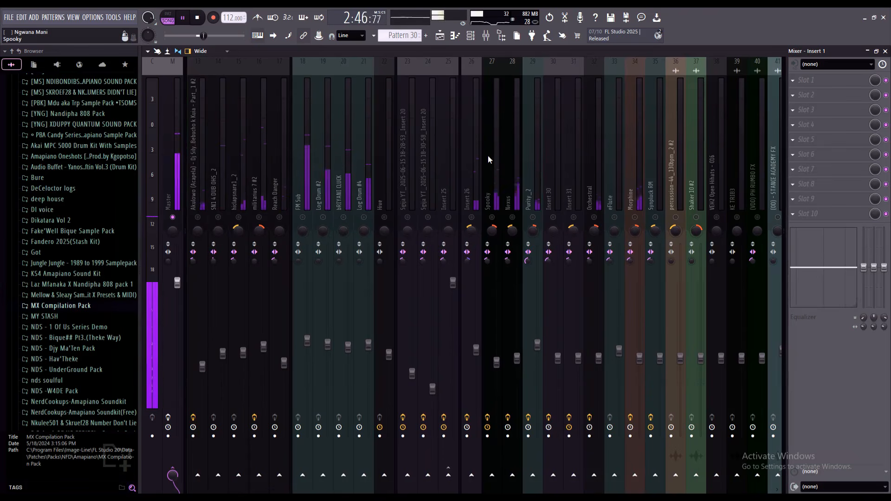
pyautogui.scroll(4, 497, 192)
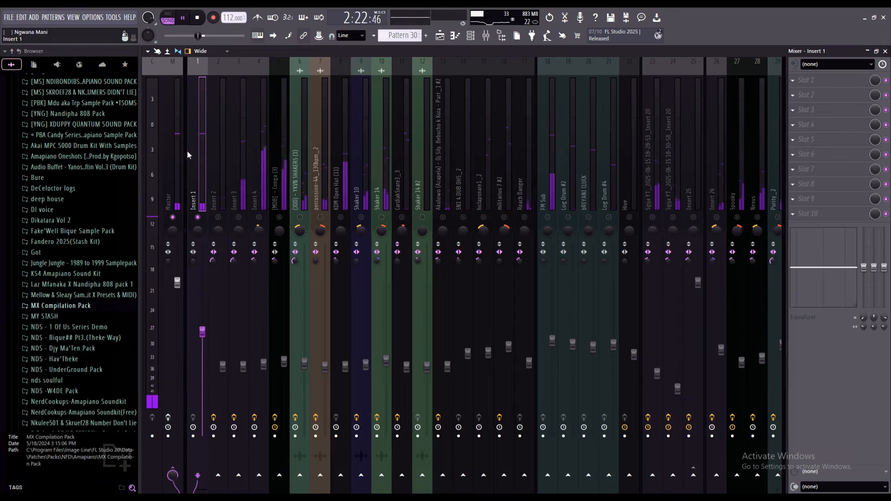
# Step: Switch between the Master and Insert 1 to inspect their effect slots and peak levels during playback
pyautogui.click(166, 118)
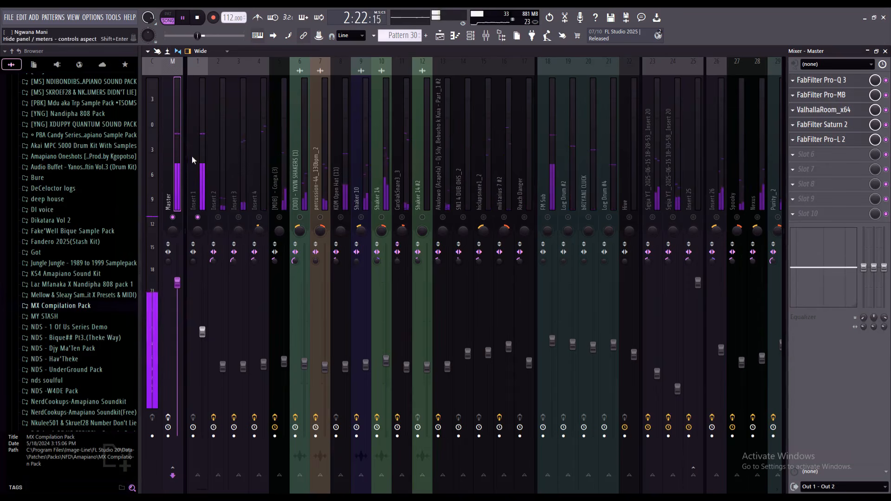
pyautogui.click(193, 172)
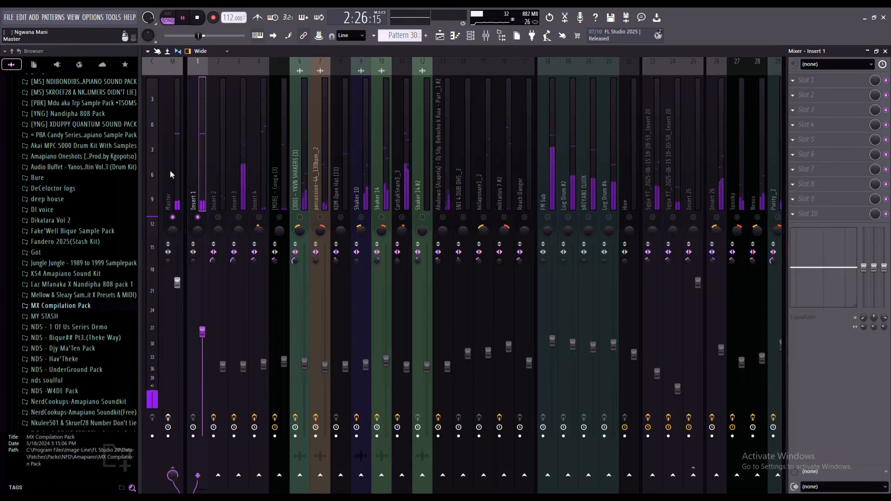
pyautogui.click(177, 171)
pyautogui.click(200, 165)
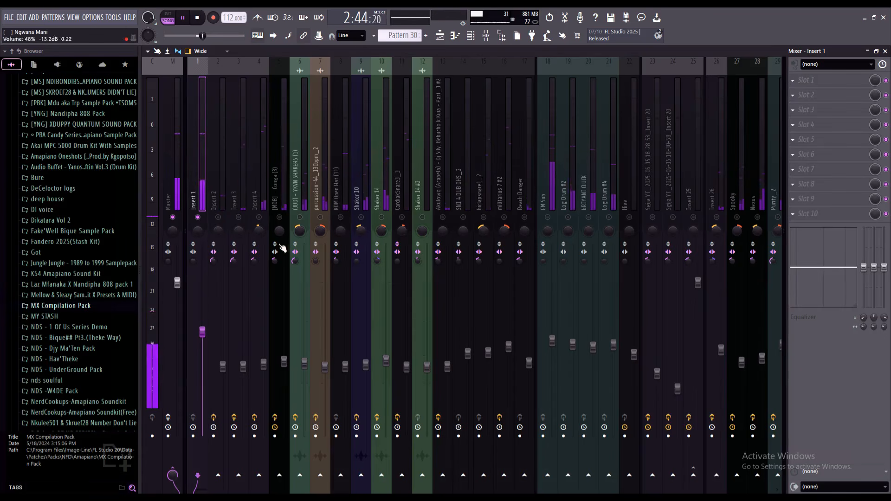
# Step: Unmute Inserts 2 to 17 in the mixer so the percussion plays along with Insert 1
pyautogui.moveTo(219, 218); pyautogui.dragTo(290, 221)
pyautogui.moveTo(346, 225); pyautogui.dragTo(492, 222)
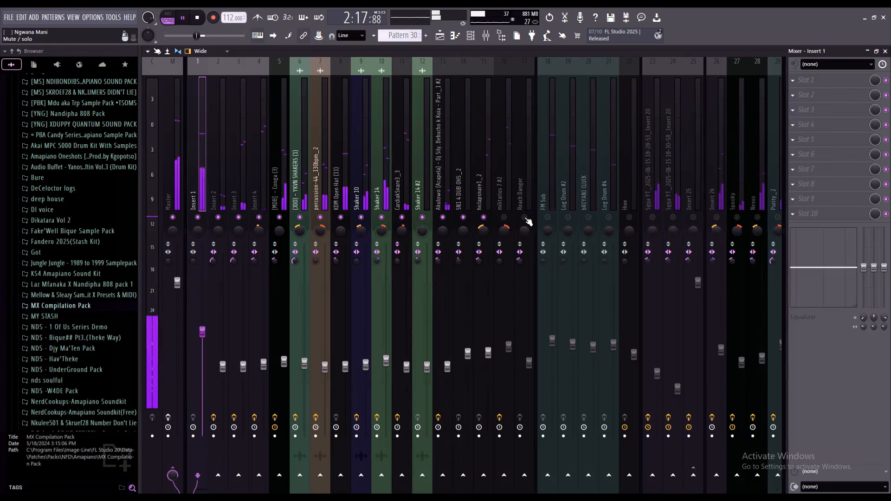
pyautogui.click(507, 219)
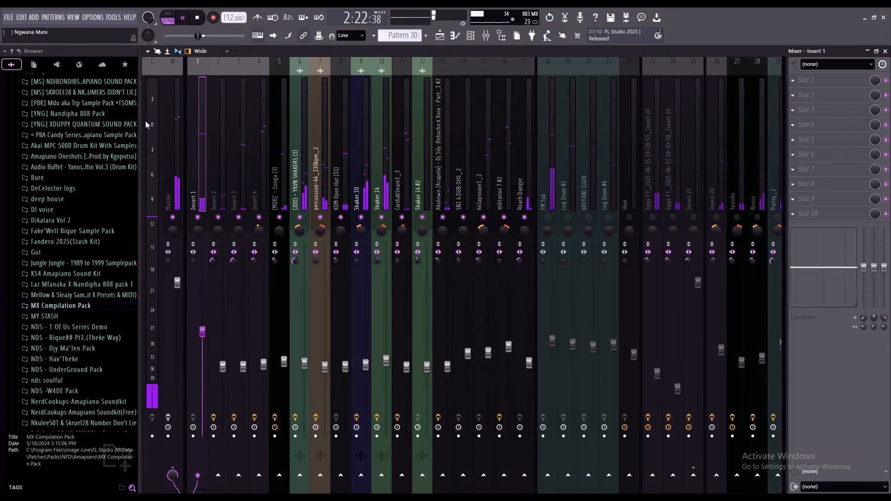
# Step: Check the Master track's level with the percussion playing and stop playback
pyautogui.click(165, 125)
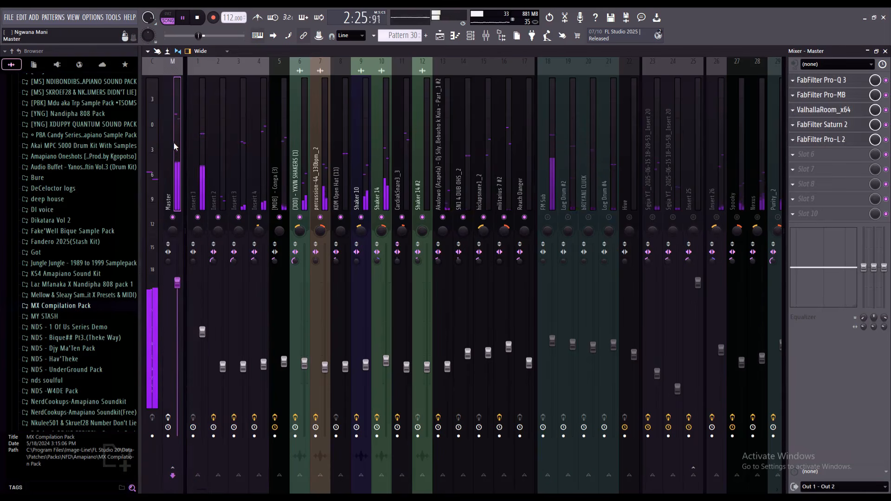
pyautogui.click(183, 15)
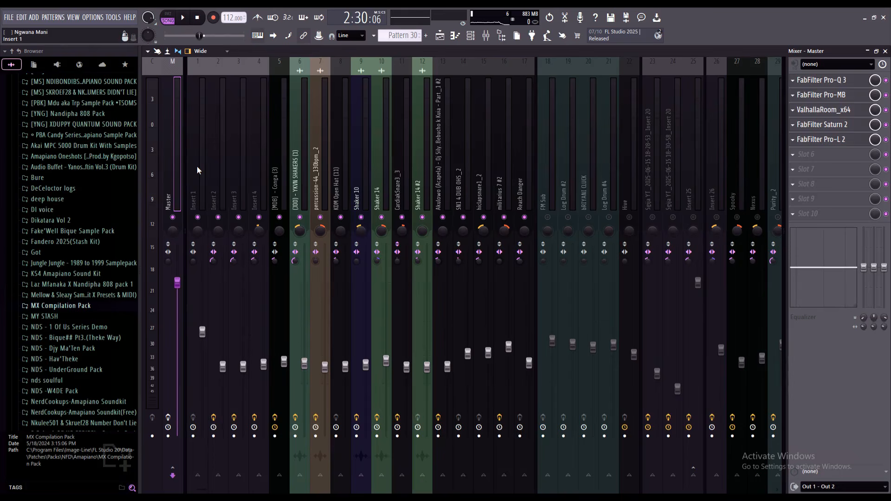
pyautogui.click(190, 154)
pyautogui.click(176, 136)
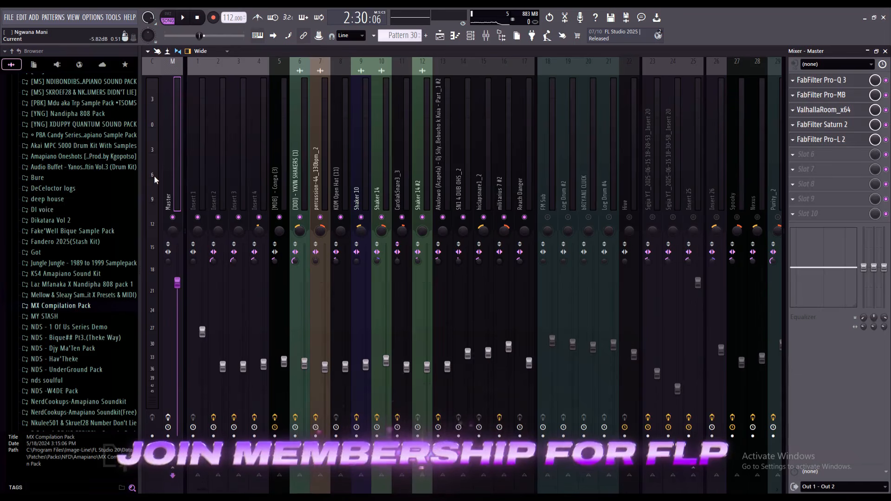
# Step: View Pattern 1's kick notes in the piano roll from the playlist and return to the playlist
pyautogui.click(440, 36)
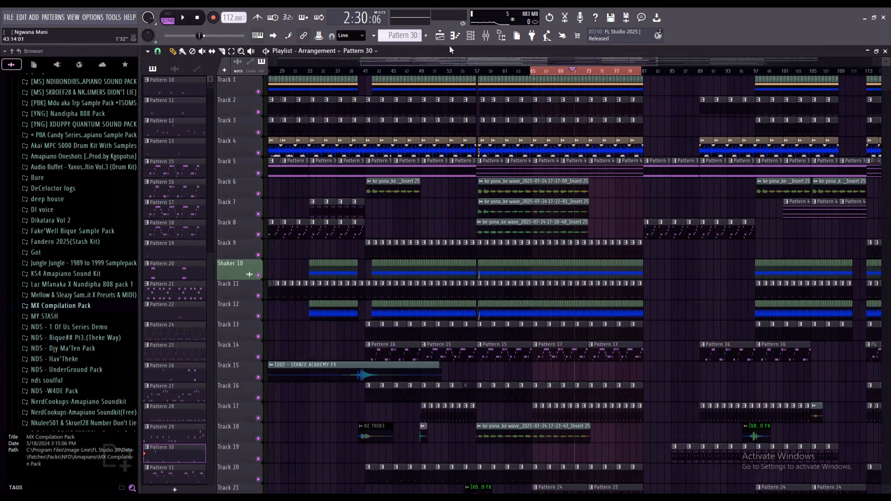
pyautogui.click(470, 36)
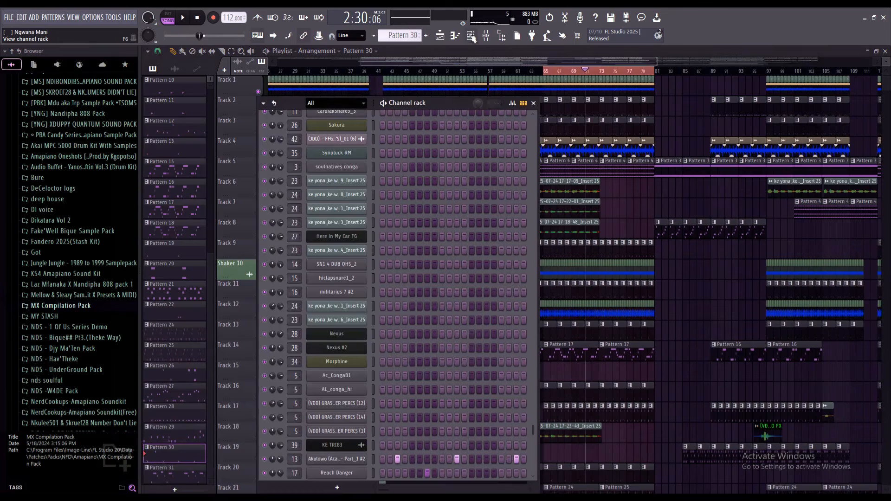
pyautogui.press('F6')
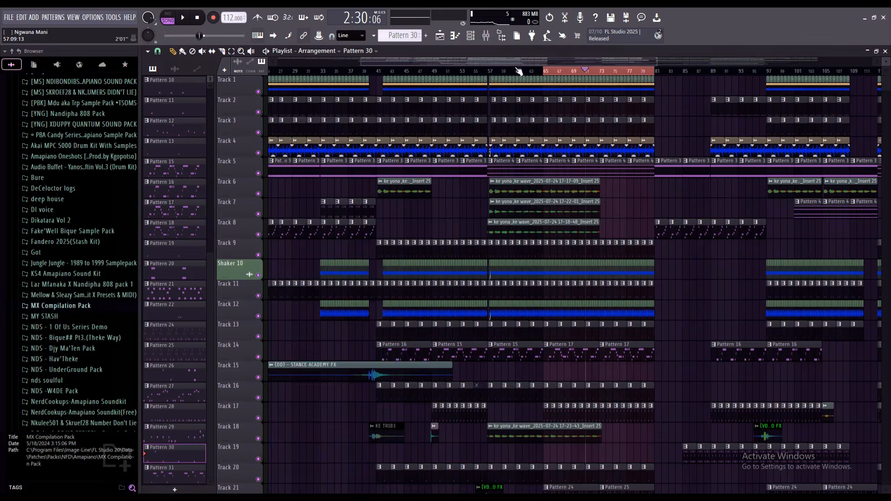
pyautogui.click(522, 106)
pyautogui.click(512, 112)
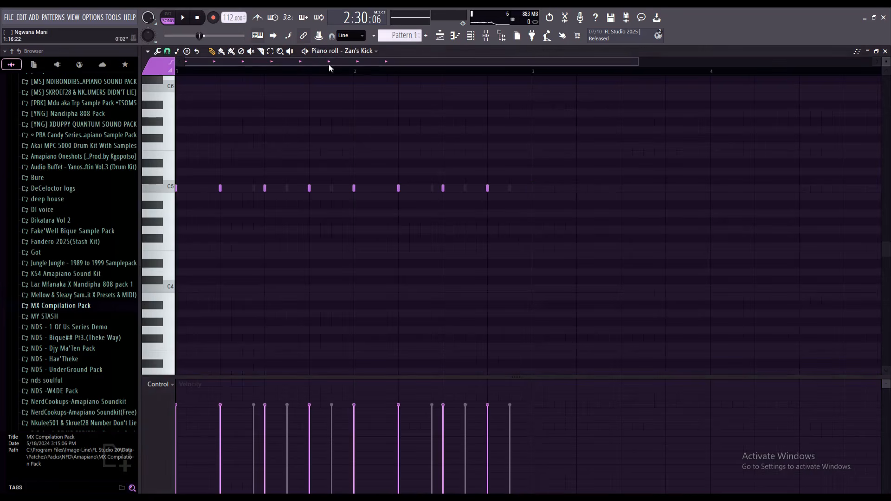
pyautogui.click(440, 37)
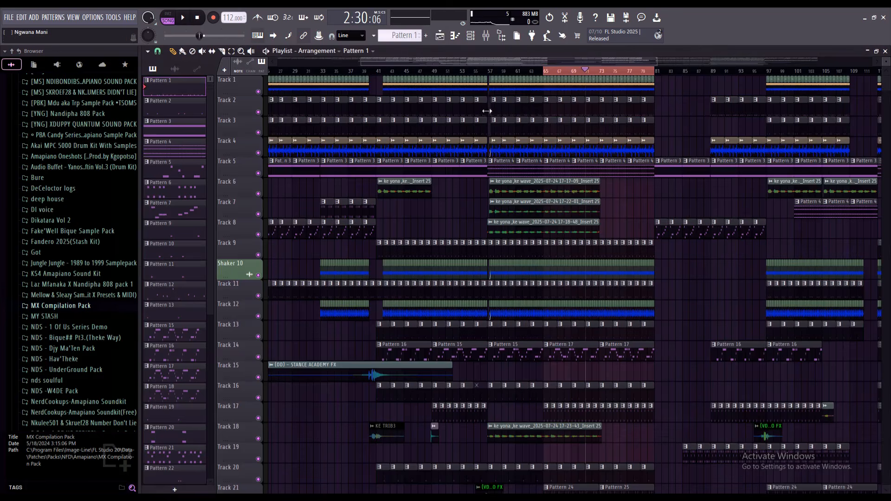
# Step: Open Pattern 29's Ac_CongaB1 notes from Track 26 in the piano roll and play the pattern in pattern mode
pyautogui.scroll(-10, 669, 225)
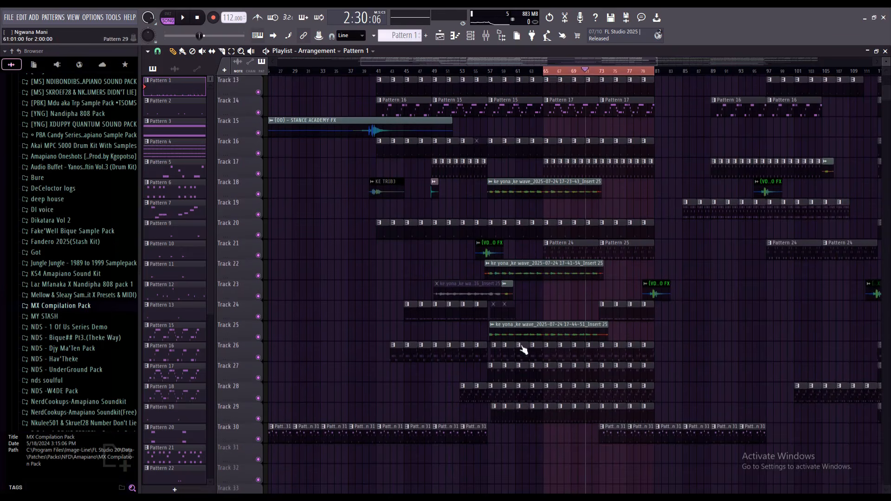
pyautogui.click(513, 358)
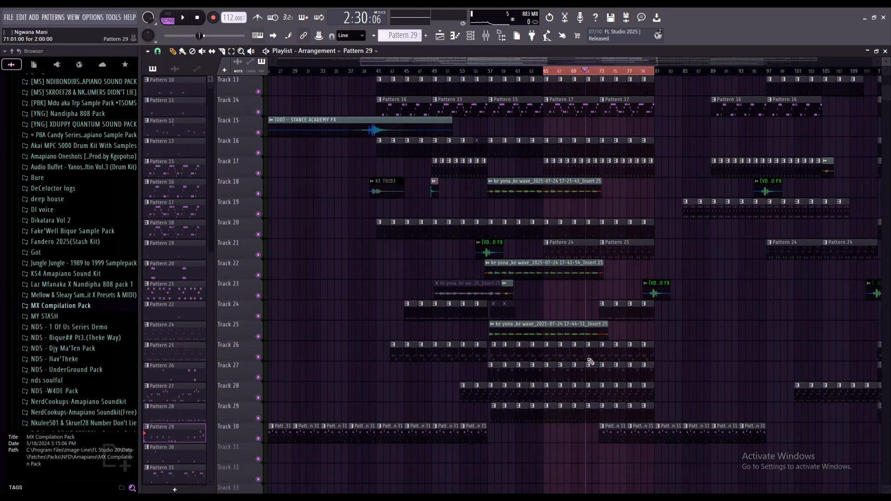
pyautogui.doubleClick(587, 358)
pyautogui.click(168, 18)
pyautogui.click(183, 17)
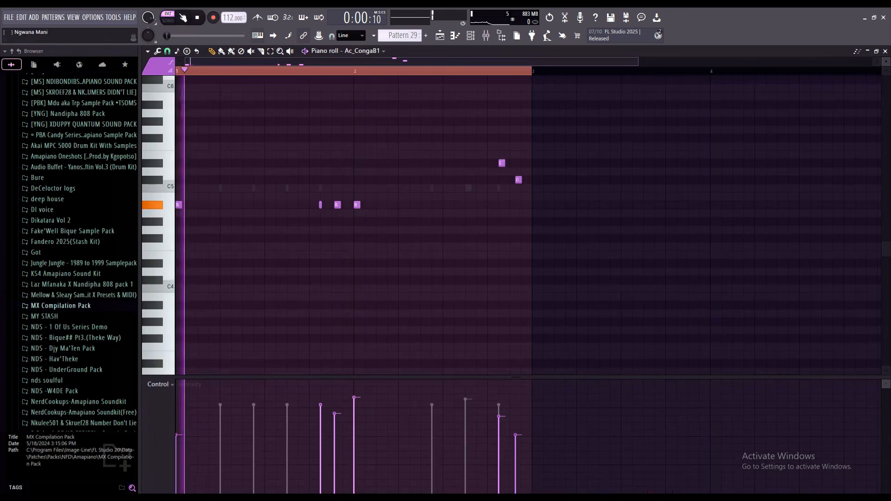
# Step: Stop playback and solo the Ac_CongaB1 channel near the end of the channel rack
pyautogui.click(470, 36)
pyautogui.scroll(-15, 438, 246)
pyautogui.click(197, 17)
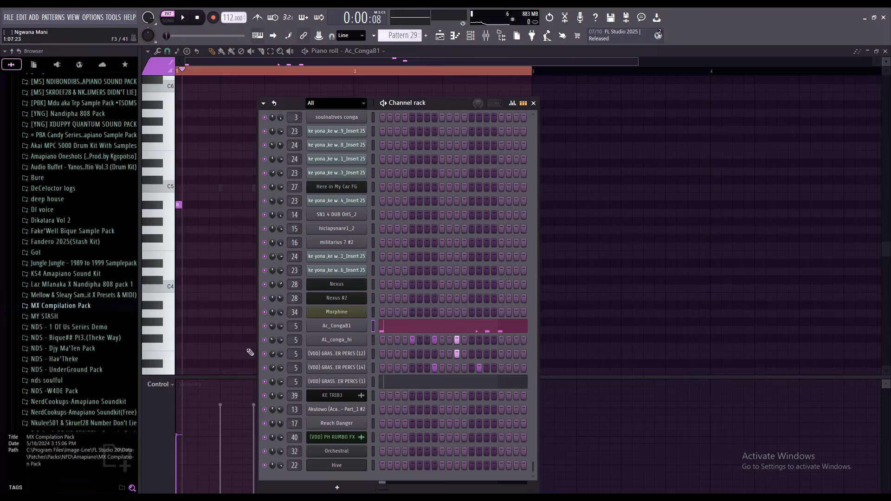
pyautogui.rightClick(267, 328)
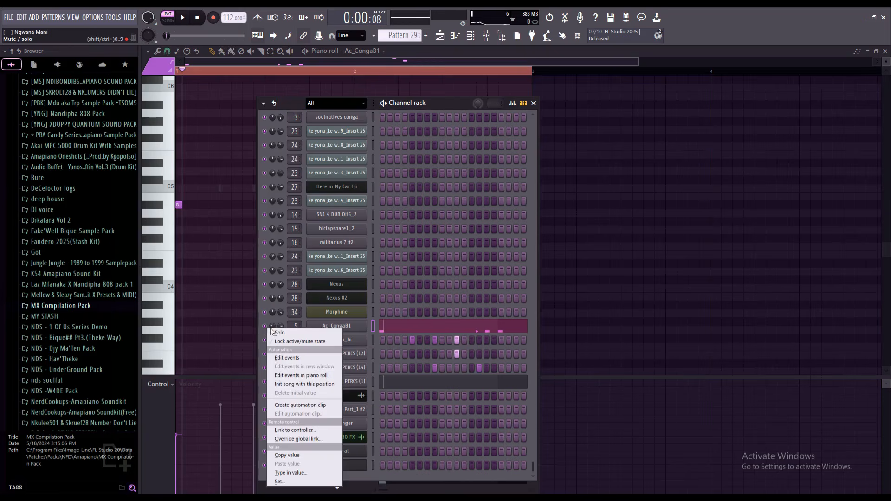
pyautogui.click(278, 333)
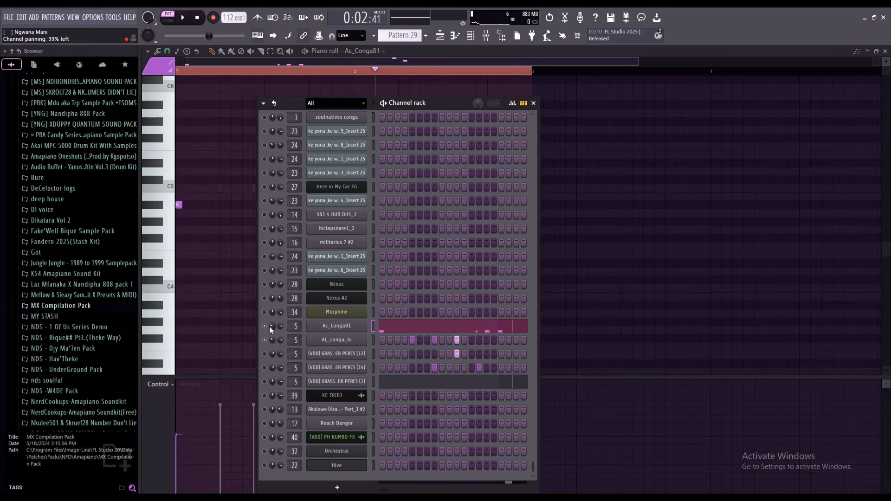
# Step: Enable the three (VDD) GRAS..ER PERCS channels alongside the congas one by one, and reactivate all channels
pyautogui.click(266, 354)
pyautogui.click(265, 368)
pyautogui.click(265, 382)
pyautogui.rightClick(267, 384)
pyautogui.click(279, 333)
pyautogui.rightClick(265, 383)
pyautogui.click(275, 332)
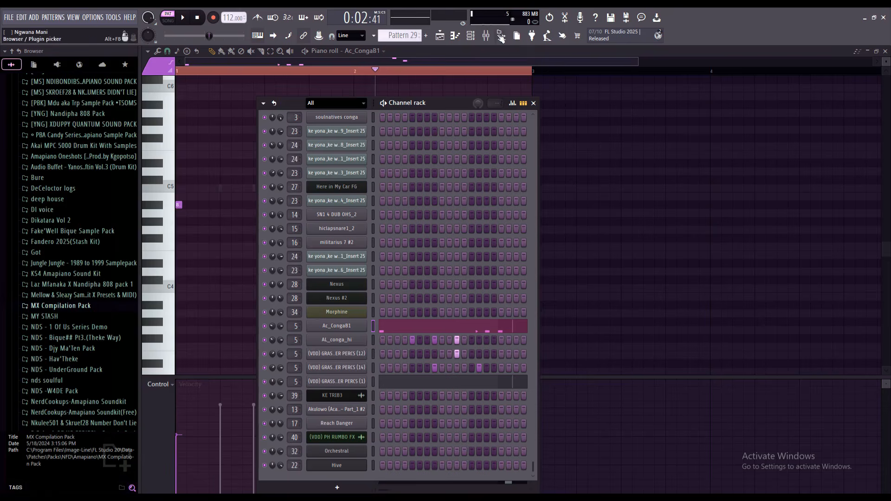
# Step: Return to the playlist, play the song from bar 65 and watch the levels in the mixer
pyautogui.click(499, 37)
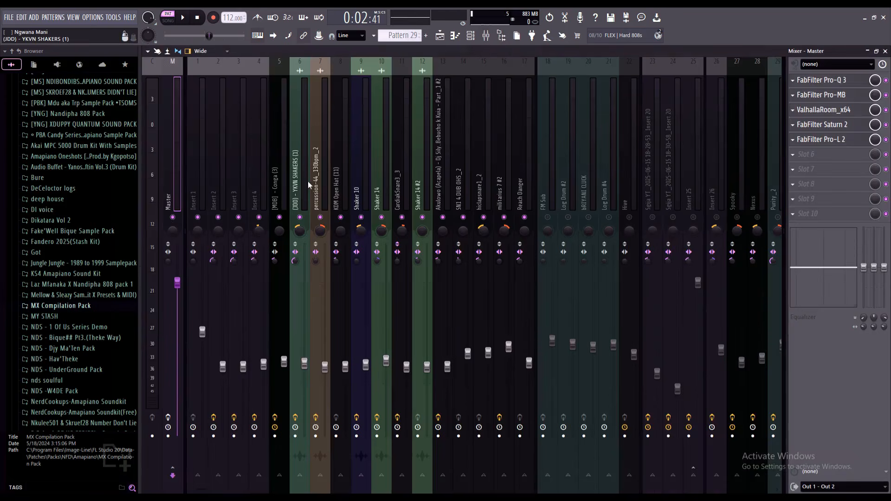
pyautogui.press('F5')
pyautogui.scroll(4, 416, 156)
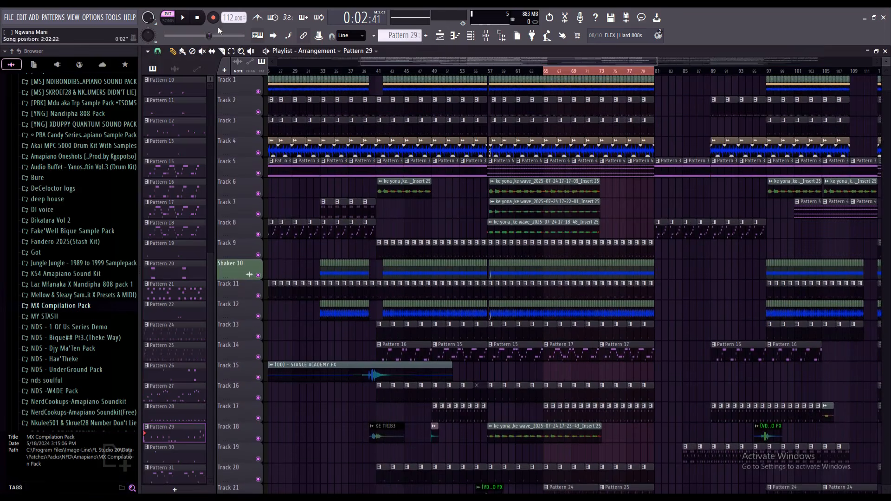
pyautogui.click(546, 73)
pyautogui.press('space')
pyautogui.click(486, 36)
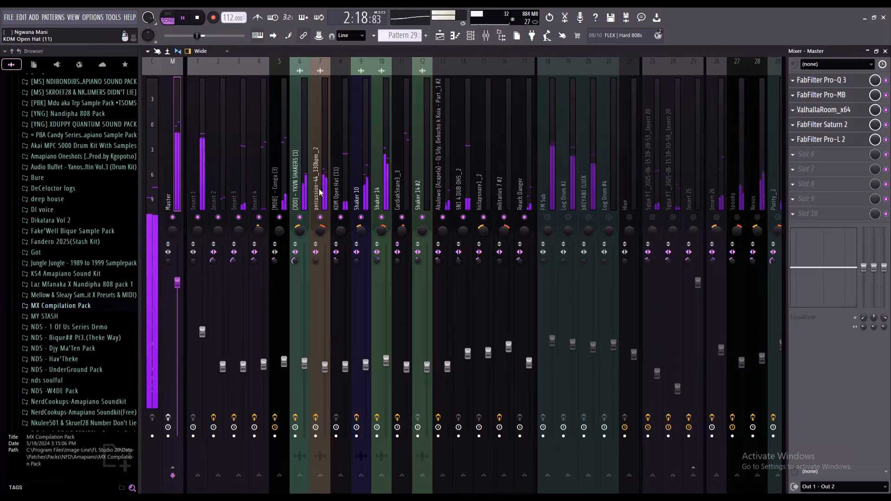
# Step: Solo the (JDD) - YKVN SHAKERS (1) insert during playback, then audition percussion-44_130bpm_2 alone and together with it
pyautogui.rightClick(300, 217)
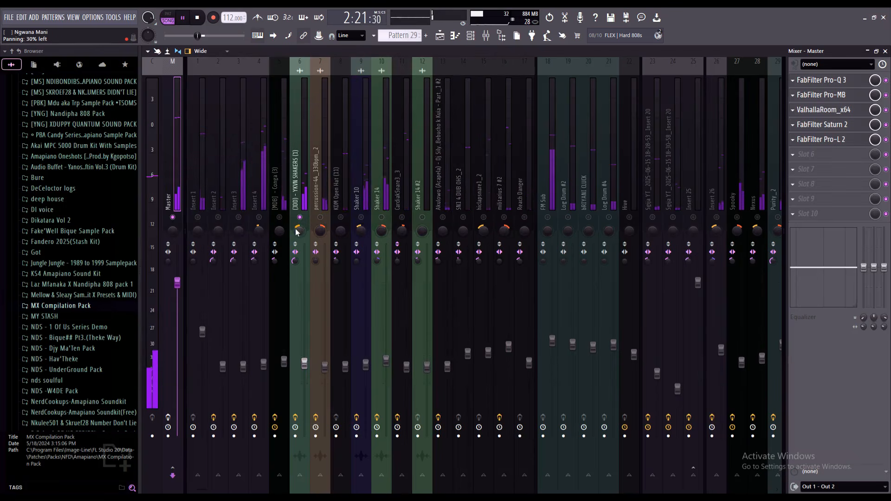
pyautogui.click(320, 218)
pyautogui.click(300, 217)
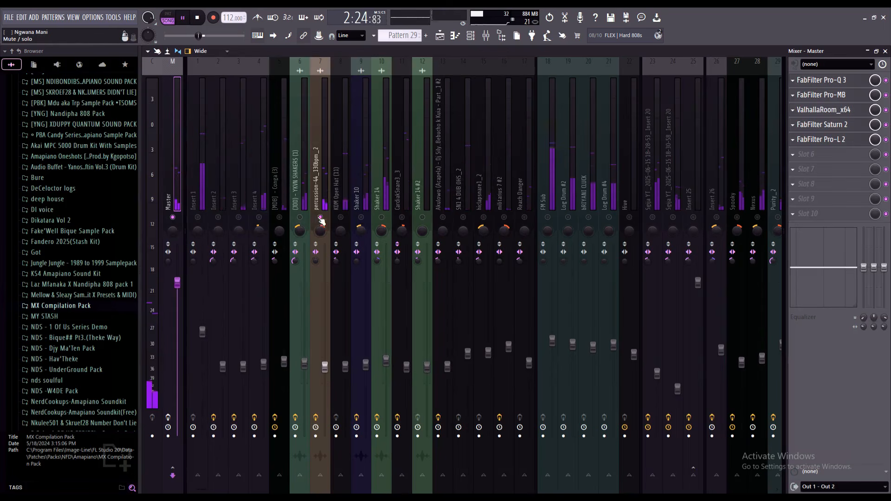
pyautogui.click(300, 217)
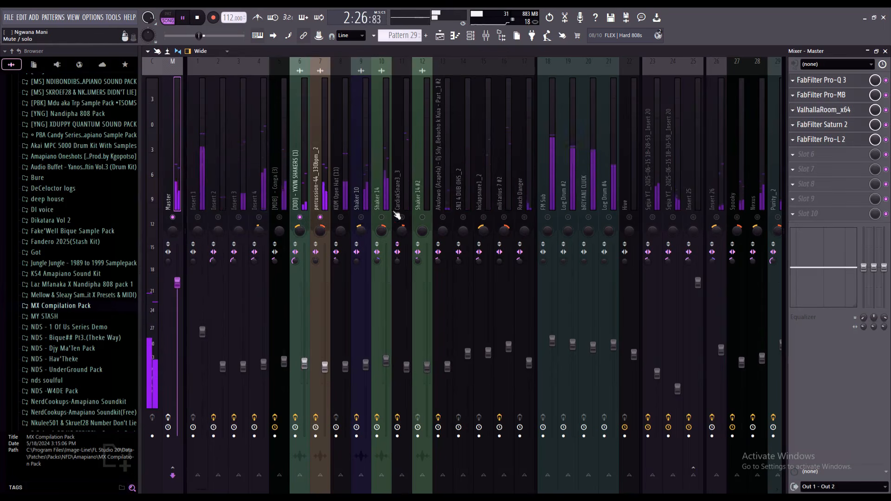
# Step: Unmute the Shaker 14, Shaker 10 and Conga (3) inserts alongside the soloed percussion, and pause playback
pyautogui.click(381, 217)
pyautogui.click(362, 217)
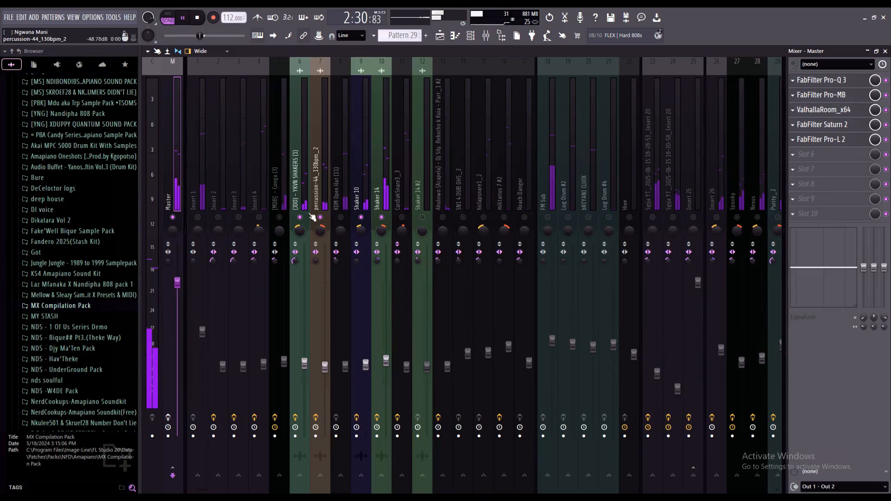
pyautogui.click(279, 217)
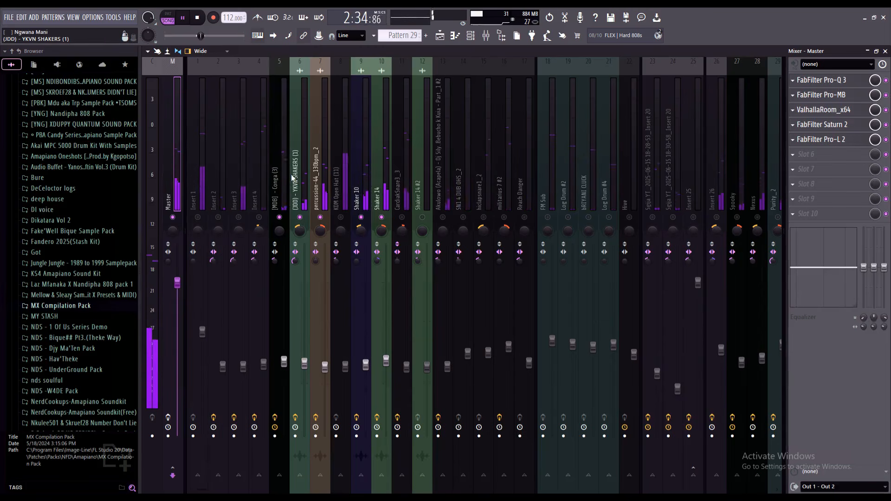
pyautogui.click(182, 19)
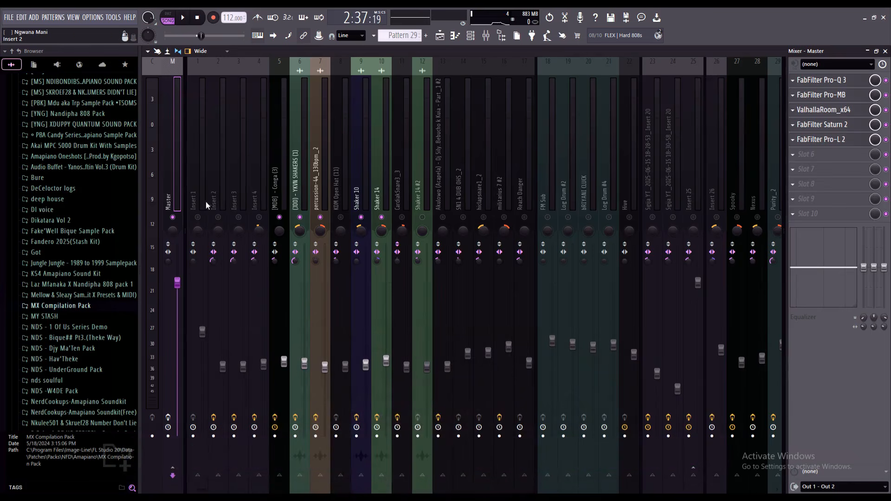
# Step: Unmute Inserts 1 to 4, KDM Open Hat (11), CardiakSnare3_3 and the Akulowo acapella insert
pyautogui.moveTo(199, 217); pyautogui.dragTo(260, 219)
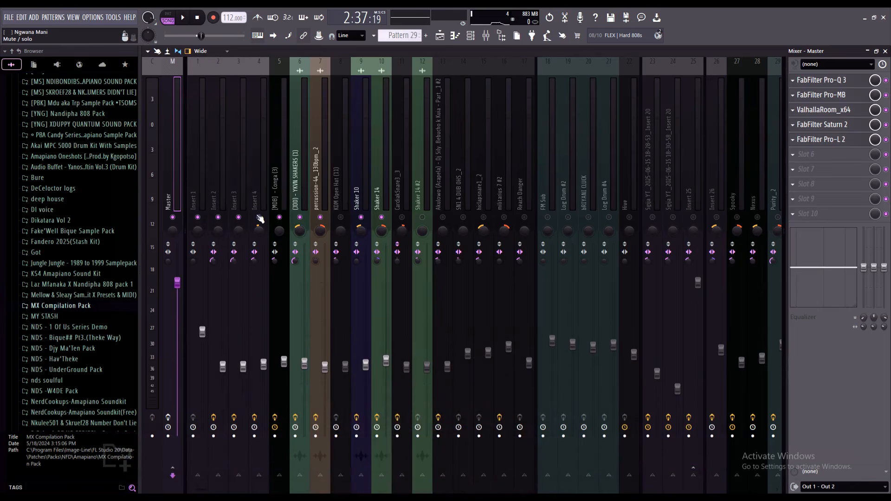
pyautogui.moveTo(356, 219); pyautogui.dragTo(404, 219)
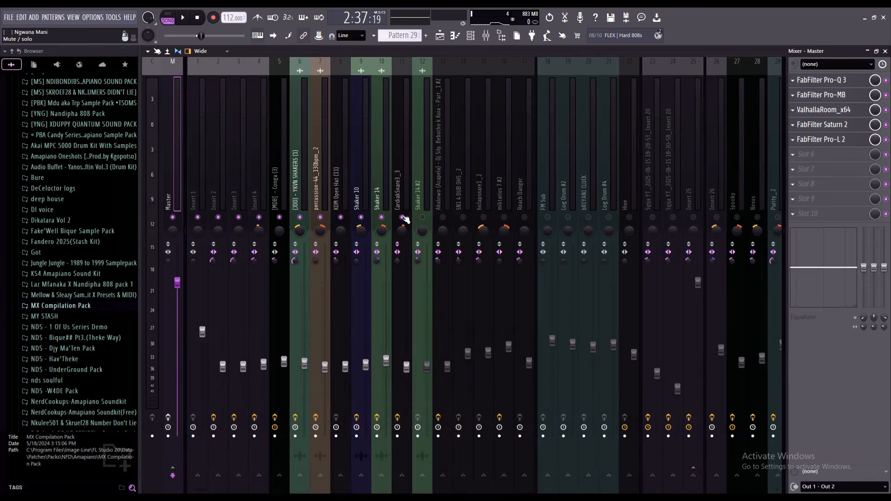
pyautogui.click(443, 217)
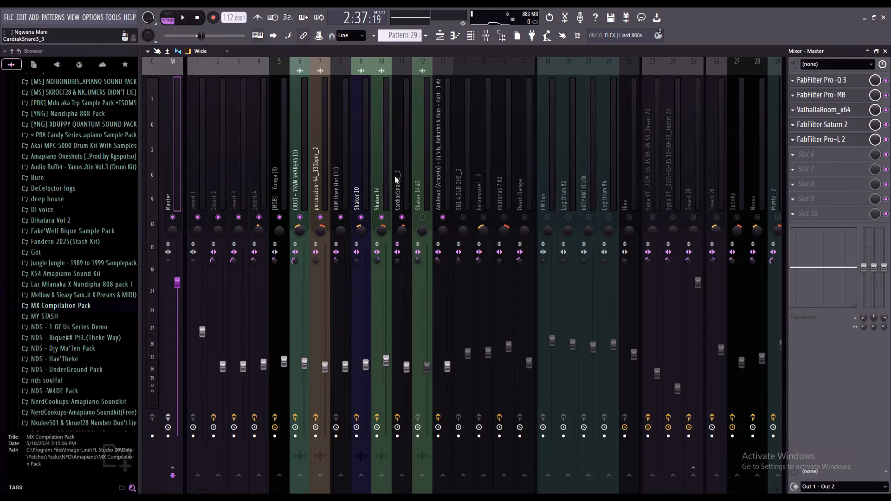
# Step: Unmute SN1 4 DUB OHS_2, hiclapsnare1_2, militarius 7 #2 and Reach Danger, and play the drums briefly
pyautogui.click(484, 217)
pyautogui.click(463, 217)
pyautogui.click(504, 217)
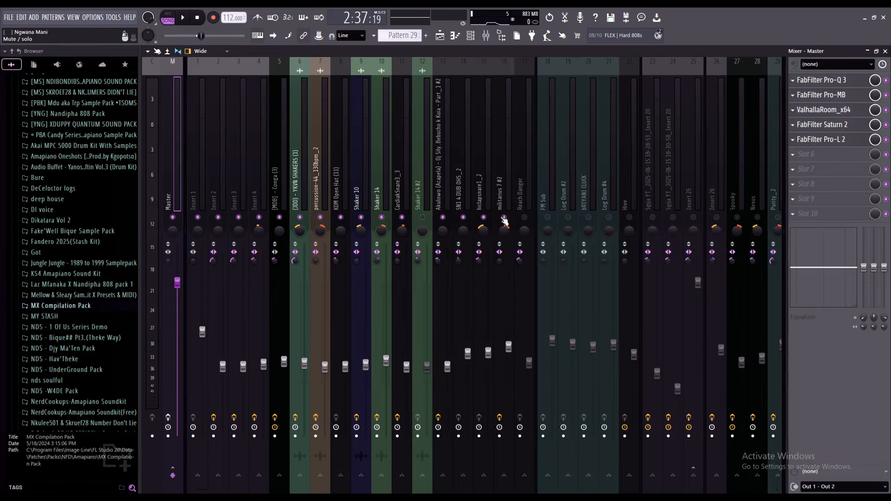
pyautogui.click(525, 217)
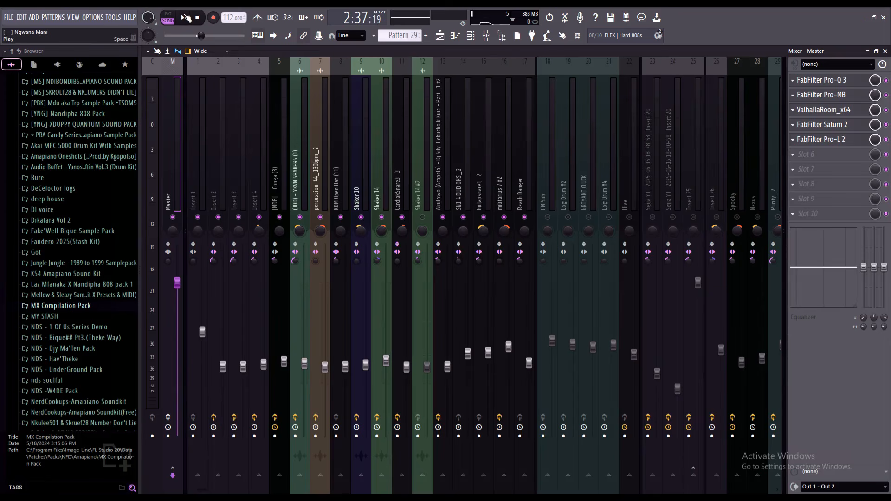
pyautogui.click(186, 19)
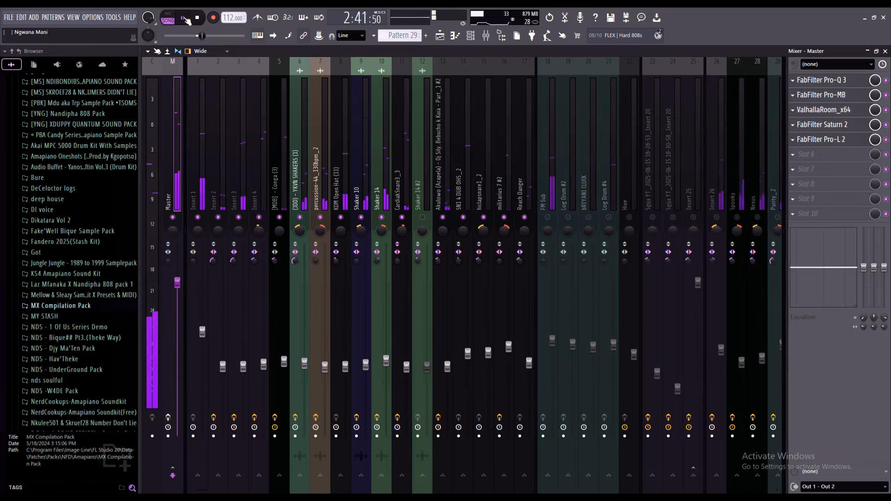
pyautogui.press('space')
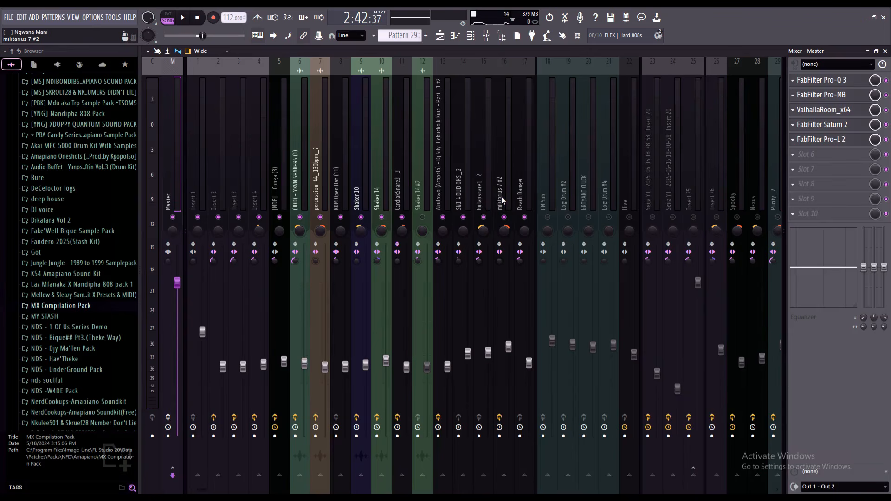
# Step: Mute hiclapsnare1_2 and militarius 7 #2, resume playback and unmute Shaker 14 #2
pyautogui.click(485, 217)
pyautogui.click(504, 217)
pyautogui.click(182, 18)
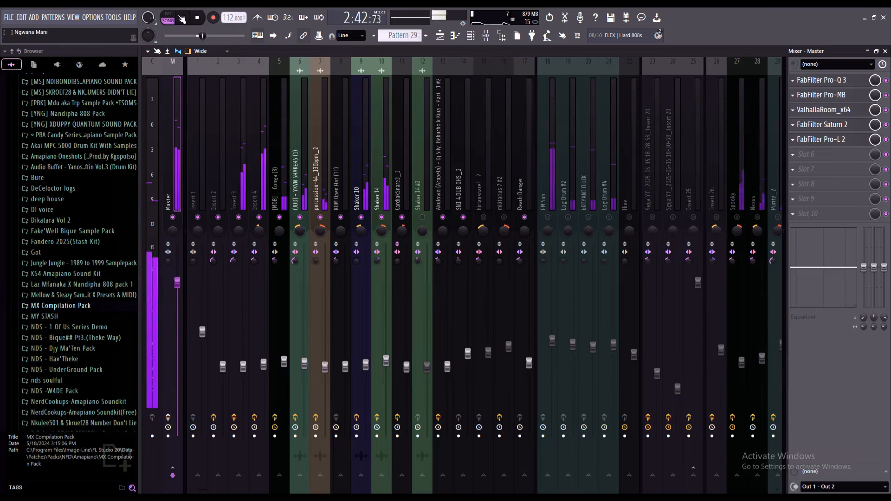
pyautogui.click(422, 217)
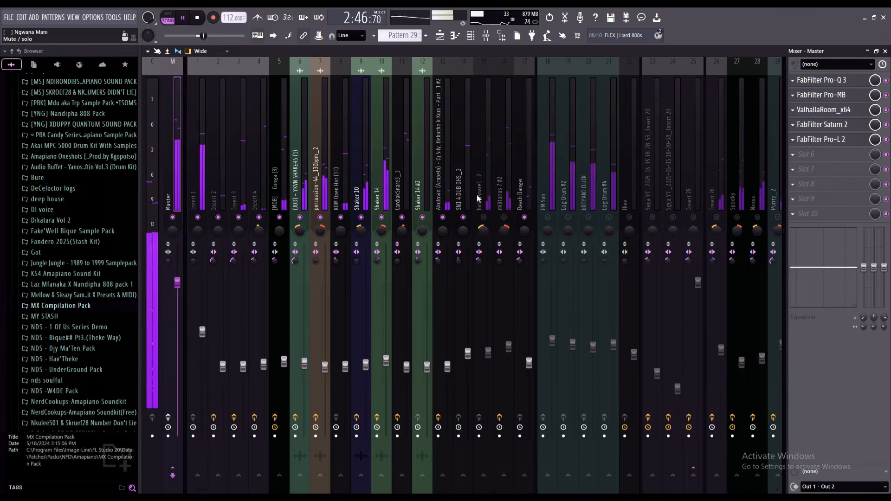
# Step: Bring hiclapsnare1_2 and militarius 7 #2 back in one after the other during playback, and pause the song
pyautogui.click(484, 217)
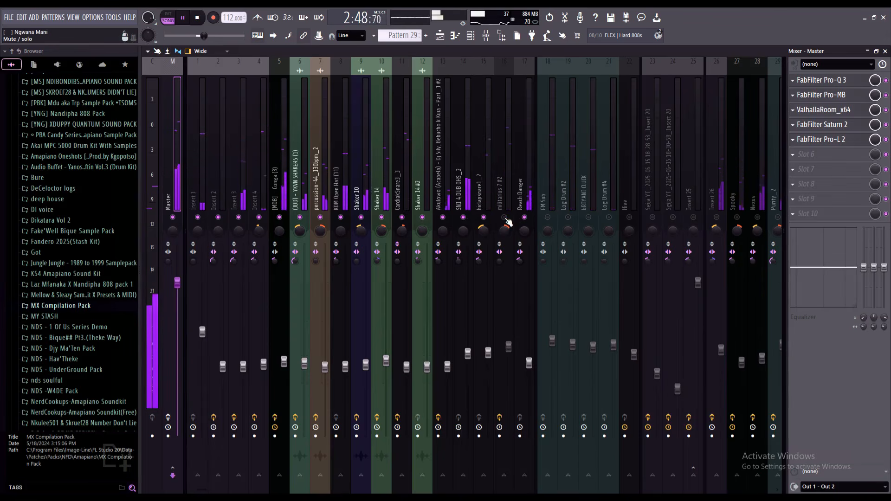
pyautogui.click(504, 217)
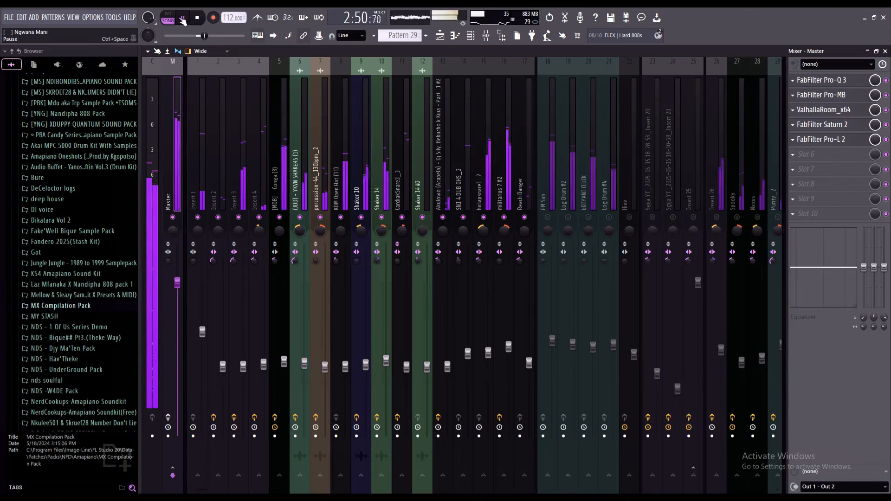
pyautogui.press('space')
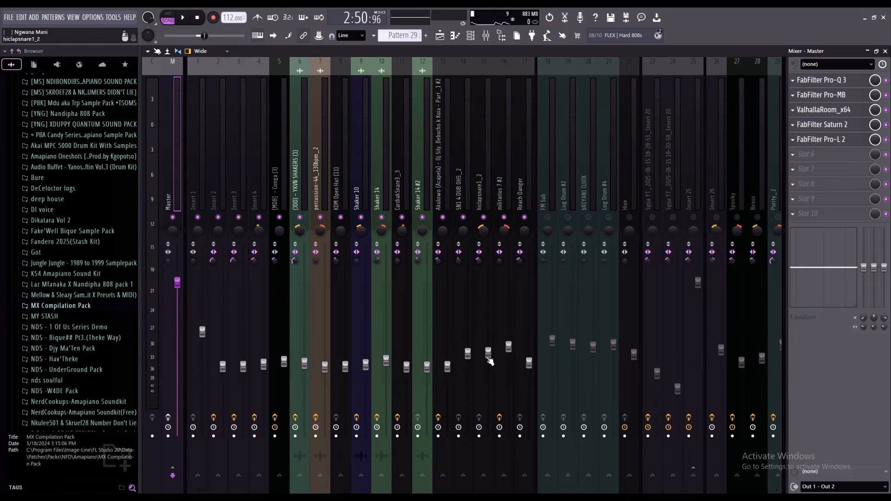
# Step: Reset the CardiakSnare3_3 insert's stereo separation and resume playback
pyautogui.rightClick(395, 263)
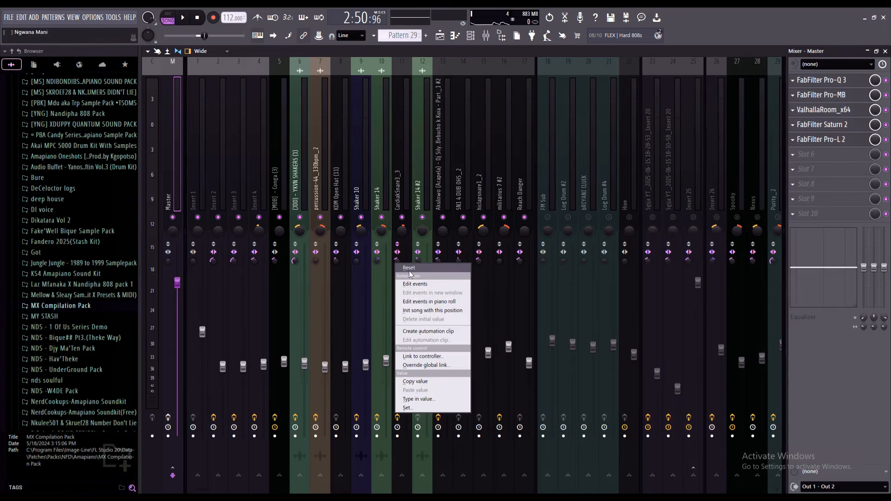
pyautogui.click(410, 272)
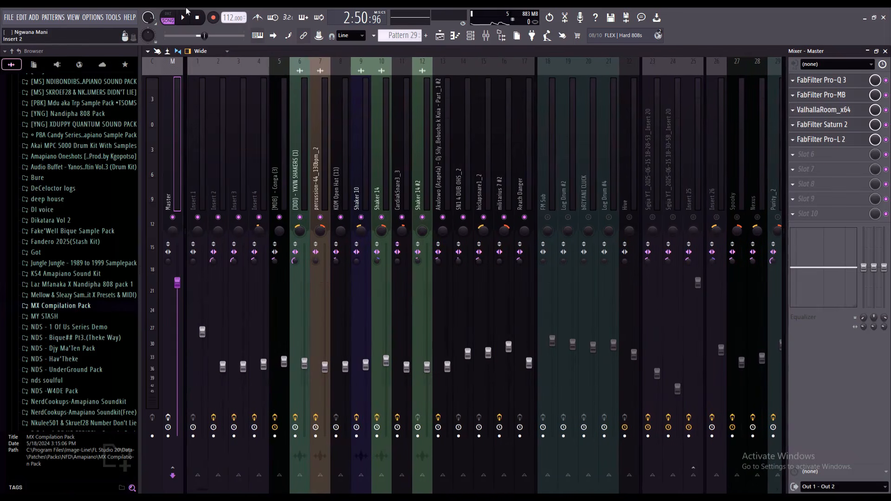
pyautogui.click(183, 17)
# Step: Play the song from bar 65, unmute the FM Sub, Log Drum #2, bRIYANI CLUCK and Log Drum #4 inserts, and pause
pyautogui.click(153, 175)
pyautogui.scroll(-6, 237, 160)
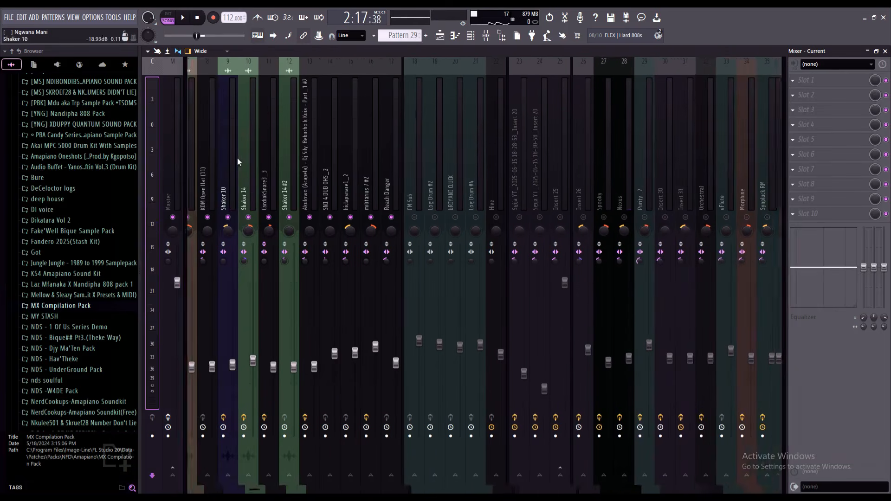
pyautogui.scroll(-2, 234, 158)
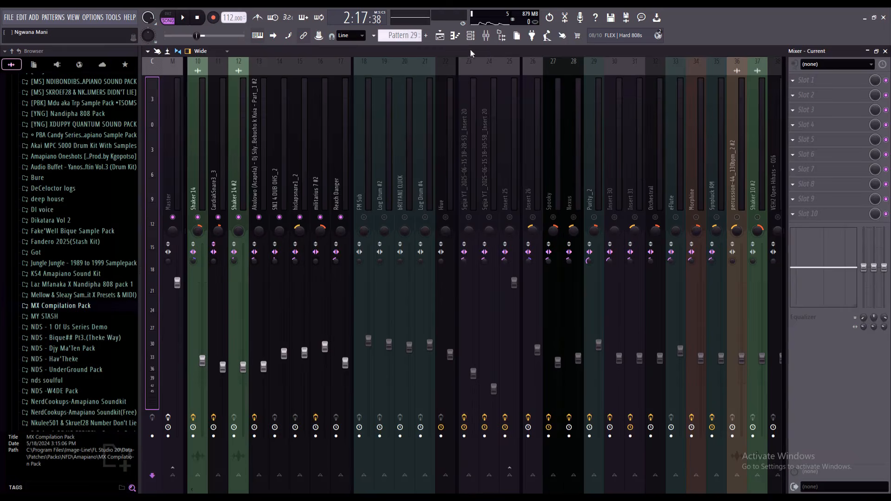
pyautogui.click(443, 38)
pyautogui.press('space')
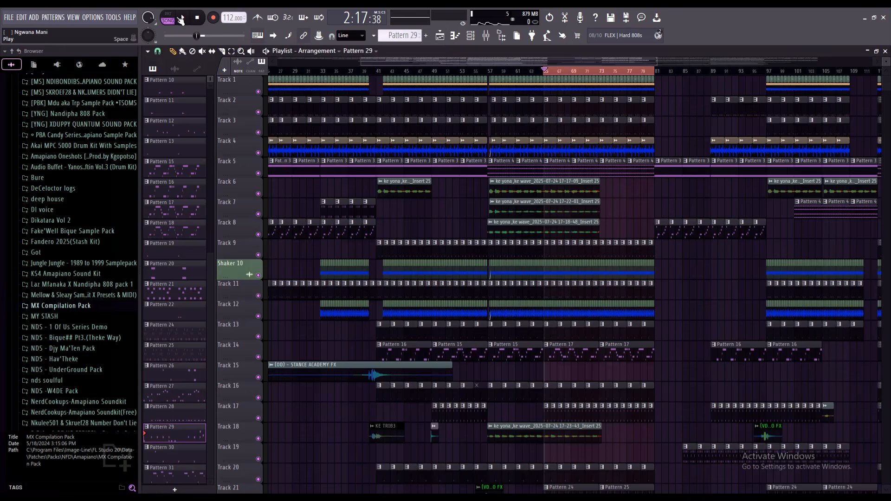
pyautogui.click(486, 35)
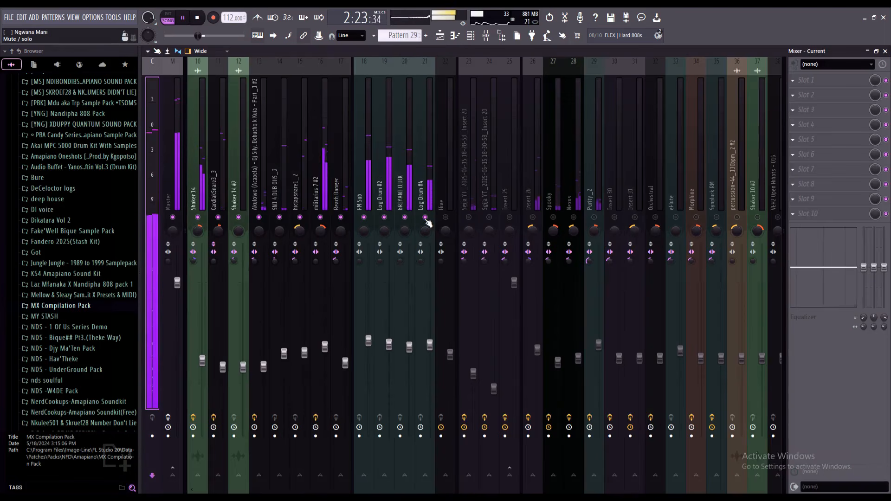
pyautogui.click(189, 20)
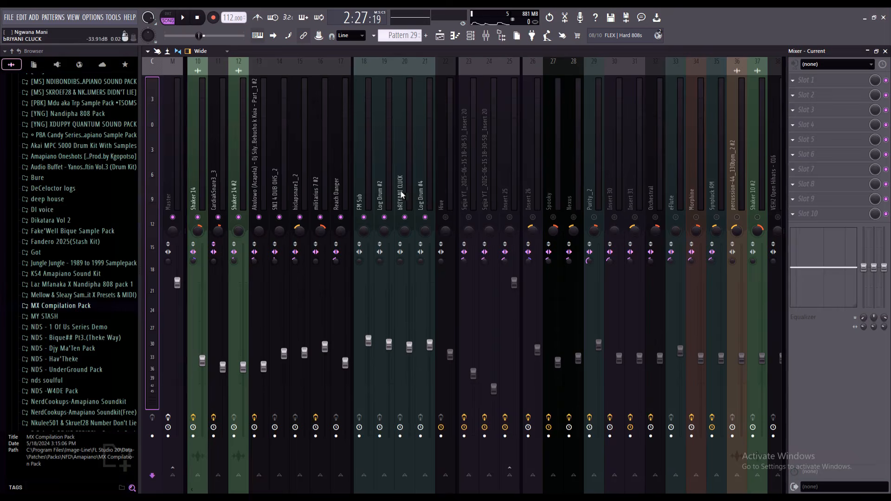
# Step: Play the song briefly with the log drums and unmute the two Sgija YT inserts and Insert 25
pyautogui.scroll(-5, 401, 163)
pyautogui.scroll(5, 400, 163)
pyautogui.hscroll(3, 409, 146)
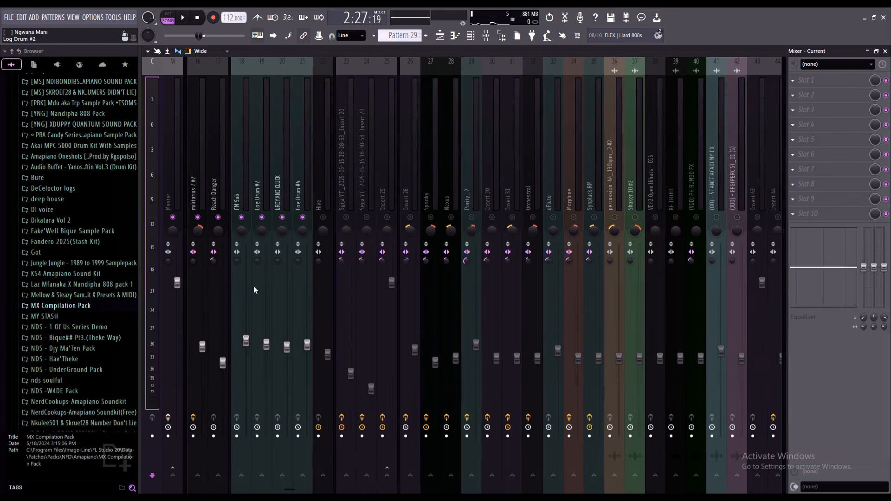
pyautogui.hscroll(-7, 271, 168)
pyautogui.hscroll(-1, 271, 169)
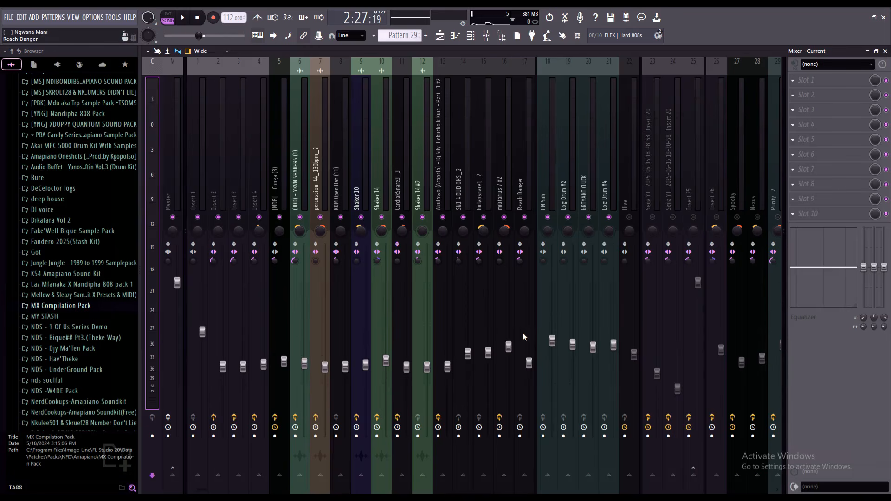
pyautogui.hscroll(10, 620, 102)
pyautogui.hscroll(-3, 551, 130)
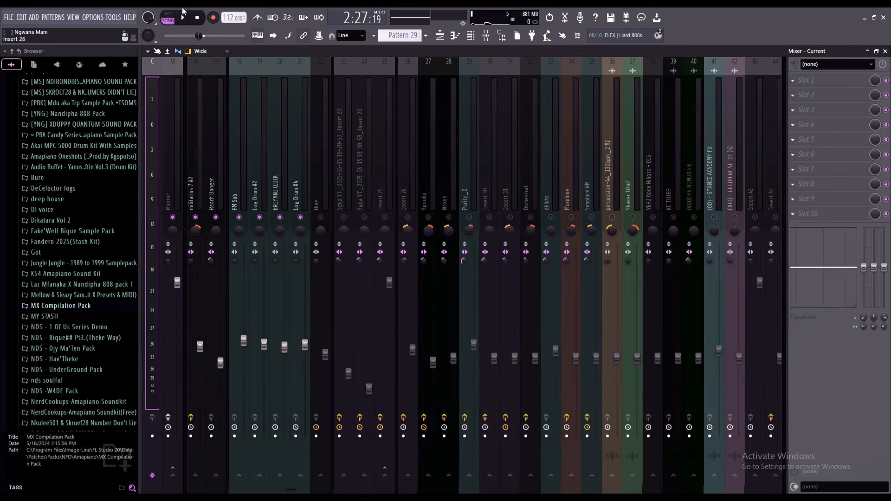
pyautogui.click(185, 19)
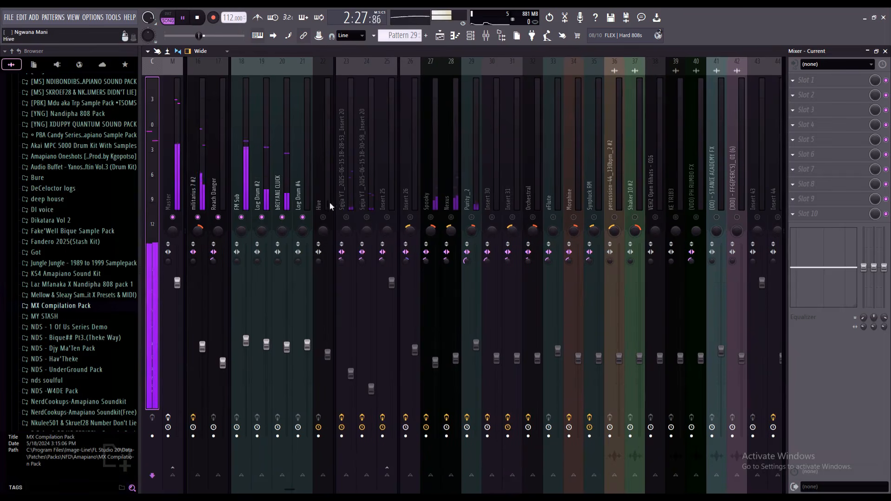
pyautogui.click(182, 18)
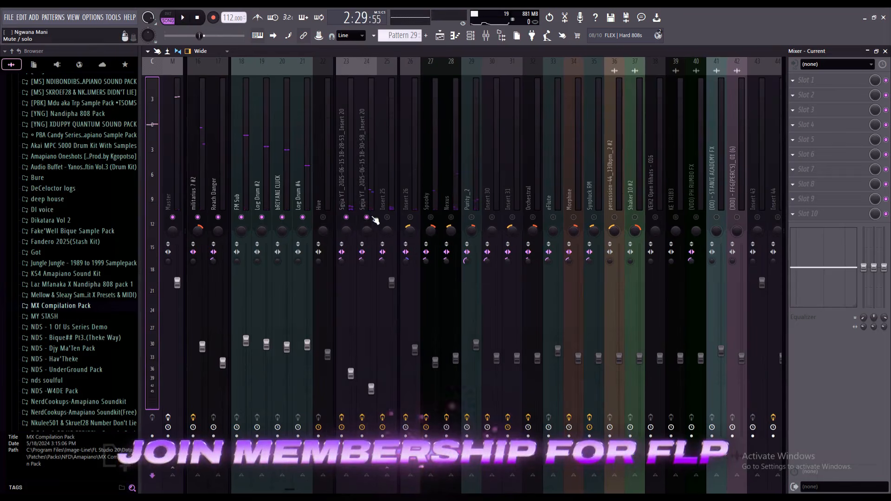
pyautogui.click(391, 207)
# Step: Examine the effect chains and routing of the two Sgija YT inserts and Insert 25
pyautogui.click(349, 138)
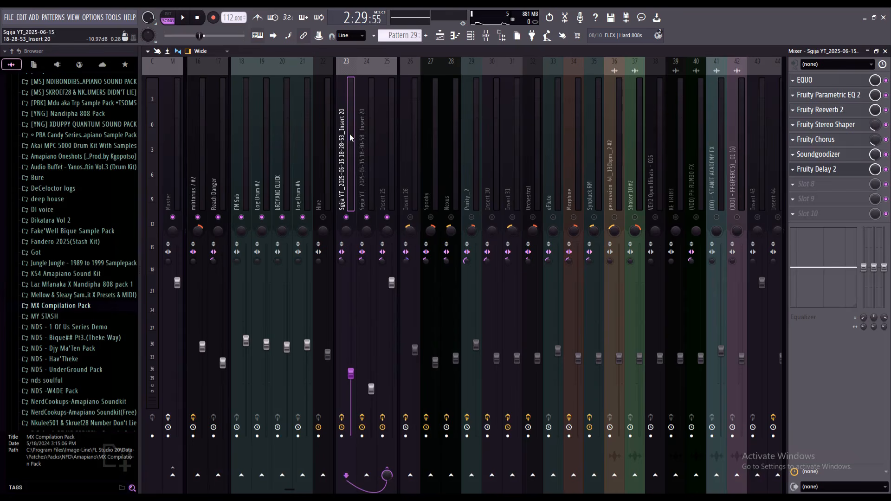
pyautogui.click(372, 123)
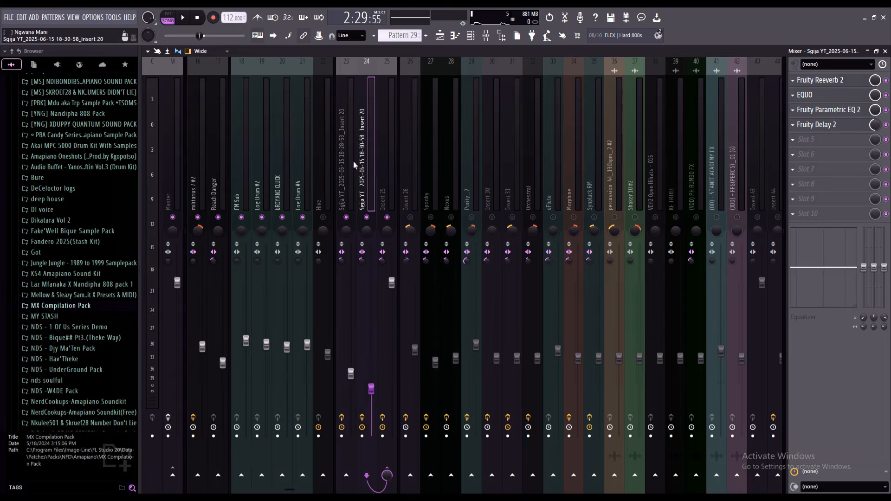
pyautogui.click(341, 132)
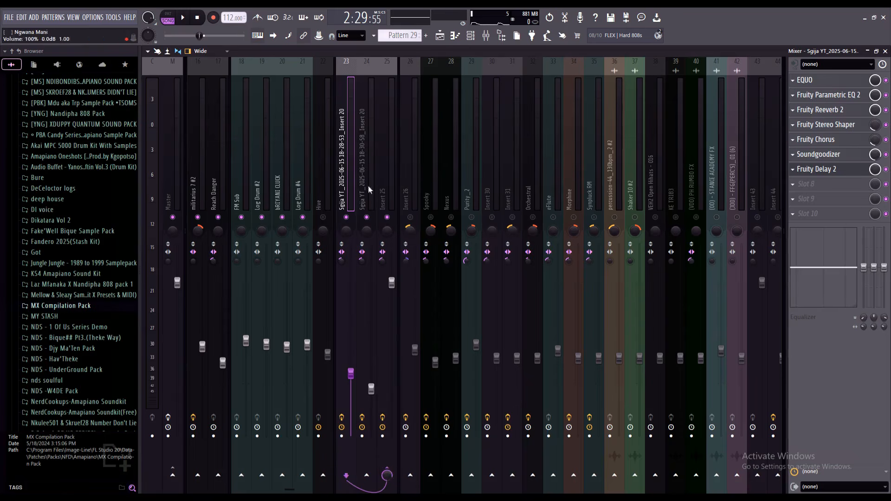
pyautogui.click(391, 132)
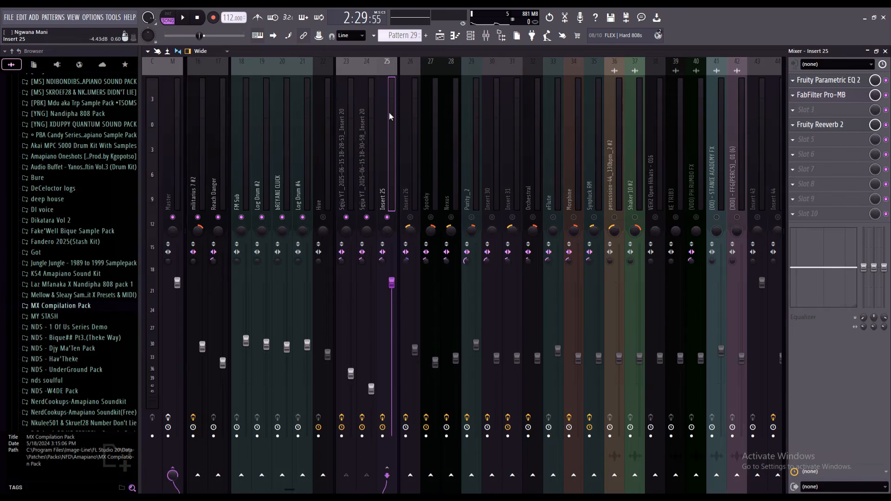
pyautogui.click(367, 121)
pyautogui.click(356, 119)
pyautogui.click(362, 119)
pyautogui.click(353, 121)
pyautogui.click(364, 116)
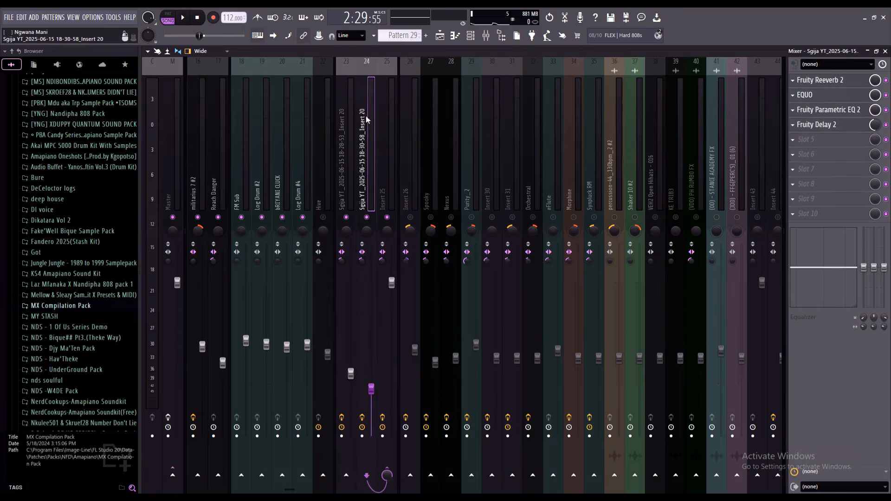
# Step: Examine the routing of the two Sgija YT inserts into Insert 25 and of Insert 25 into the Master
pyautogui.click(403, 109)
pyautogui.click(392, 108)
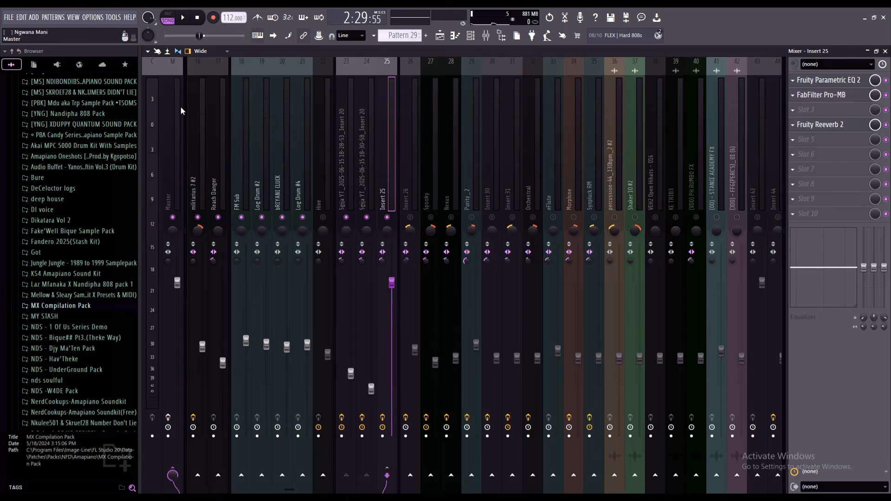
pyautogui.click(178, 96)
pyautogui.click(346, 107)
pyautogui.click(365, 106)
pyautogui.click(351, 107)
pyautogui.click(370, 106)
pyautogui.click(352, 110)
pyautogui.click(362, 108)
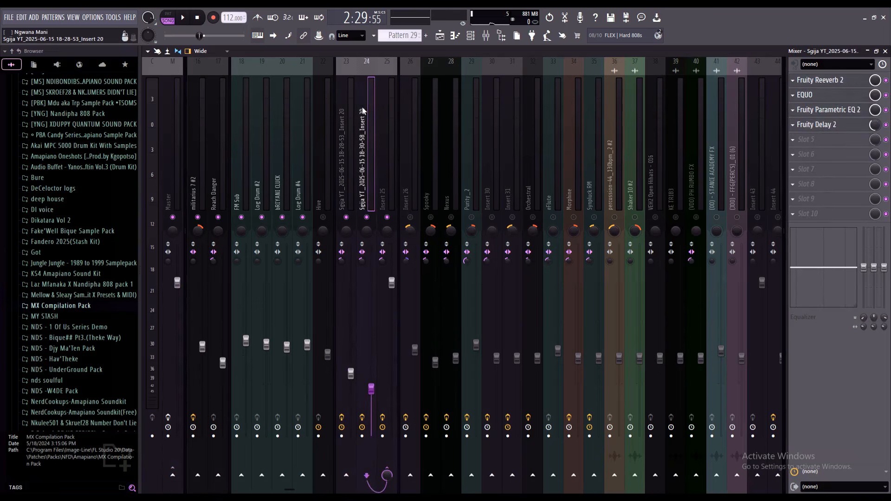
pyautogui.click(380, 103)
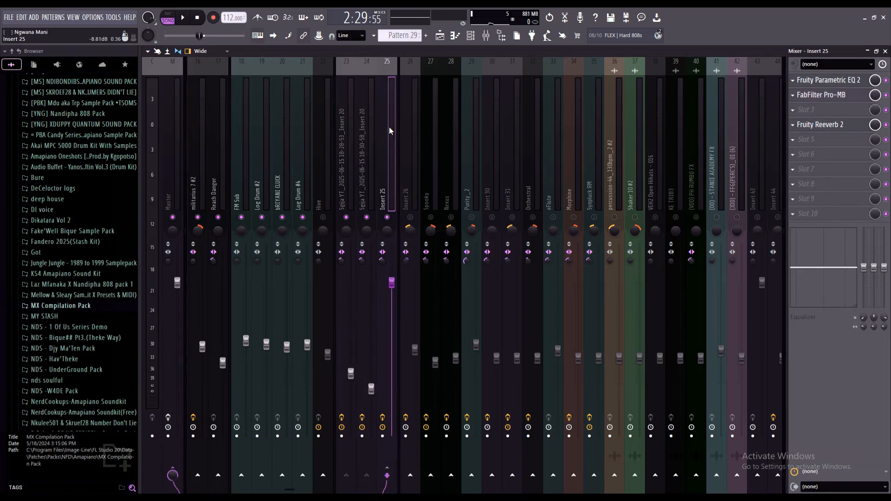
# Step: Play the song, lower Insert 25's volume to about 31%, reset its fader and pause
pyautogui.click(182, 17)
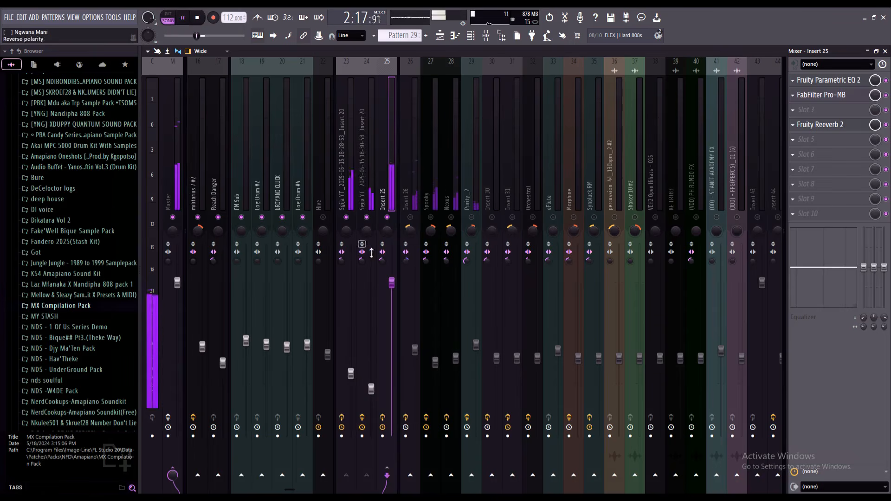
pyautogui.moveTo(392, 282); pyautogui.dragTo(392, 388)
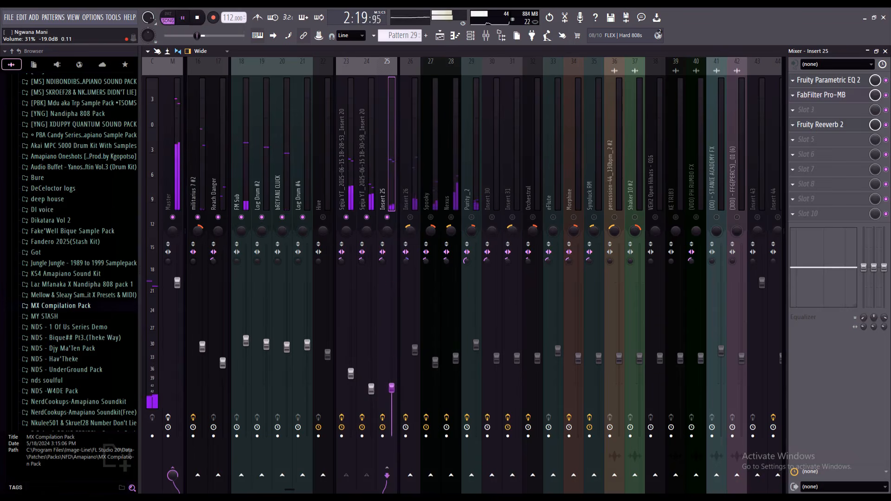
pyautogui.rightClick(394, 390)
pyautogui.click(405, 343)
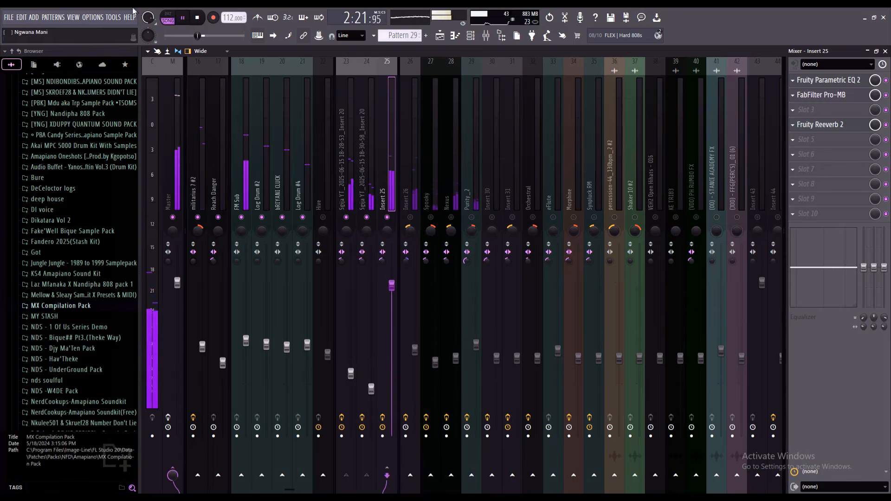
pyautogui.click(182, 17)
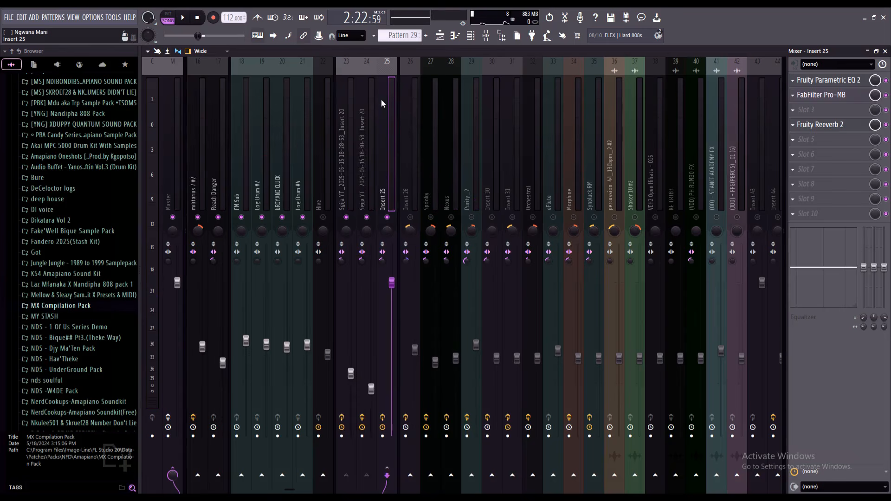
# Step: Examine Insert 25's Fruity Parametric EQ 2 curve and the Vocals presets in FabFilter Pro-MB
pyautogui.click(831, 81)
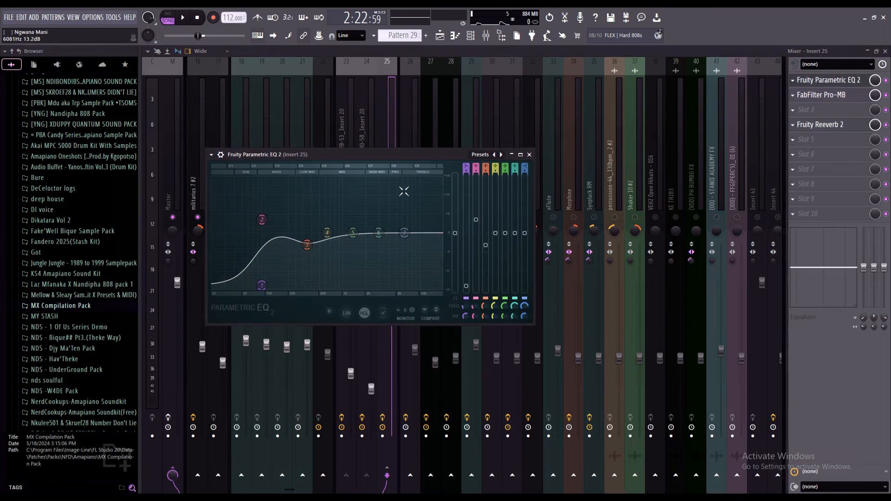
pyautogui.click(529, 155)
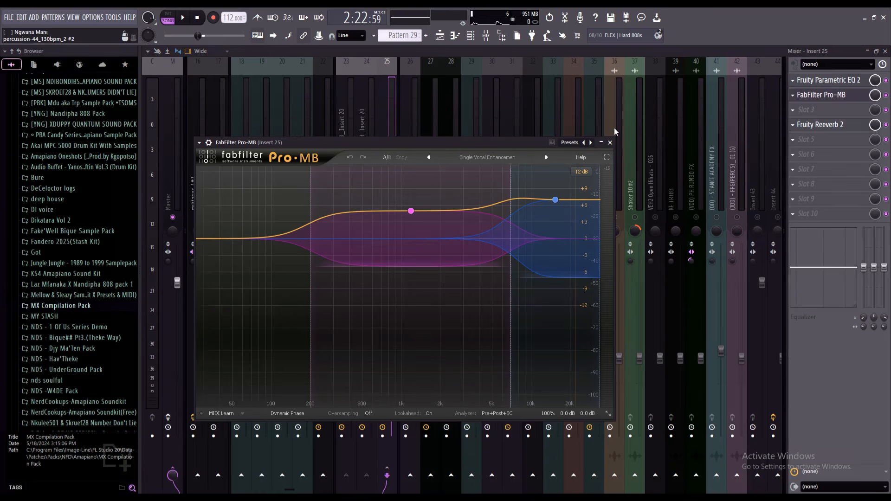
pyautogui.click(488, 158)
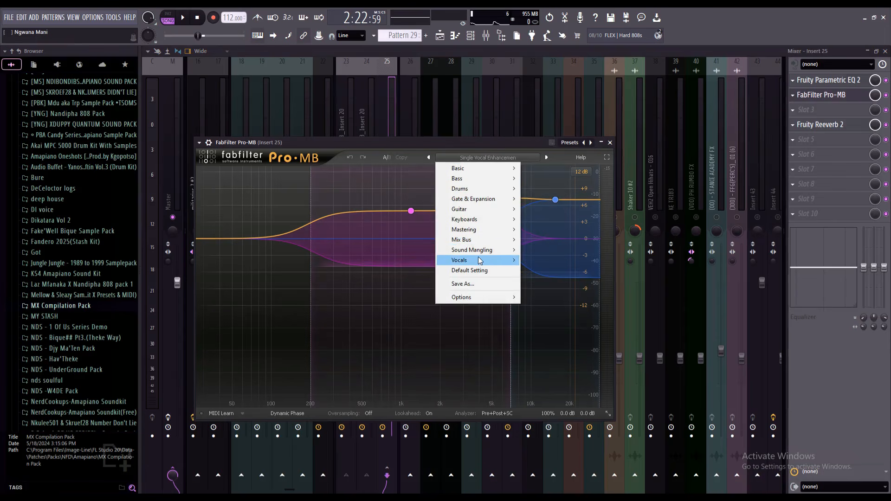
pyautogui.moveTo(481, 261)
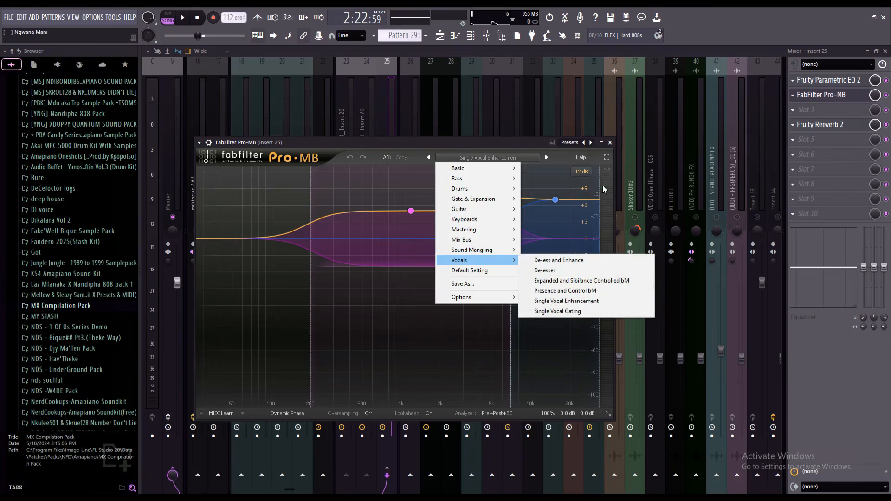
pyautogui.click(612, 136)
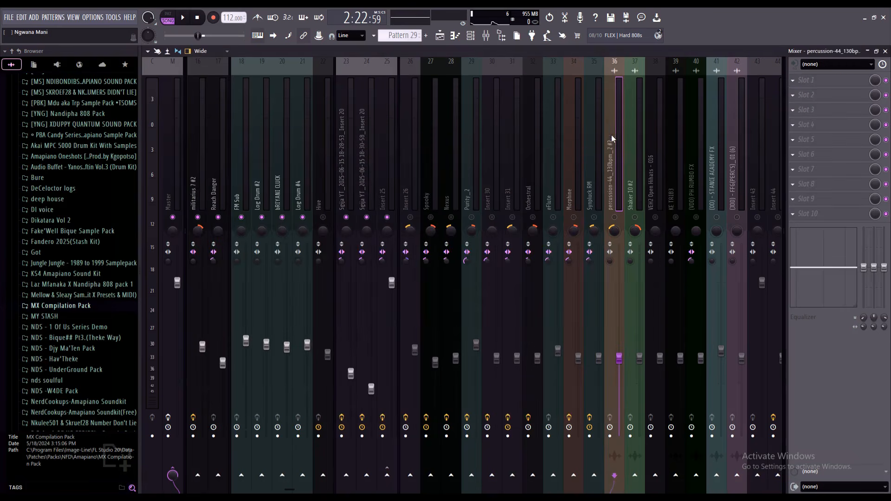
pyautogui.click(464, 110)
pyautogui.click(380, 106)
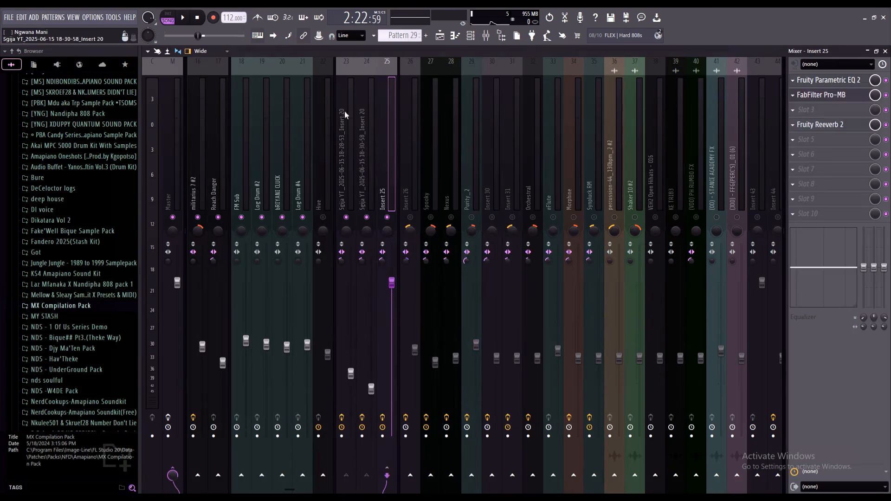
# Step: Examine the Fruity Reeverb 2 settings on Insert 25
pyautogui.click(826, 110)
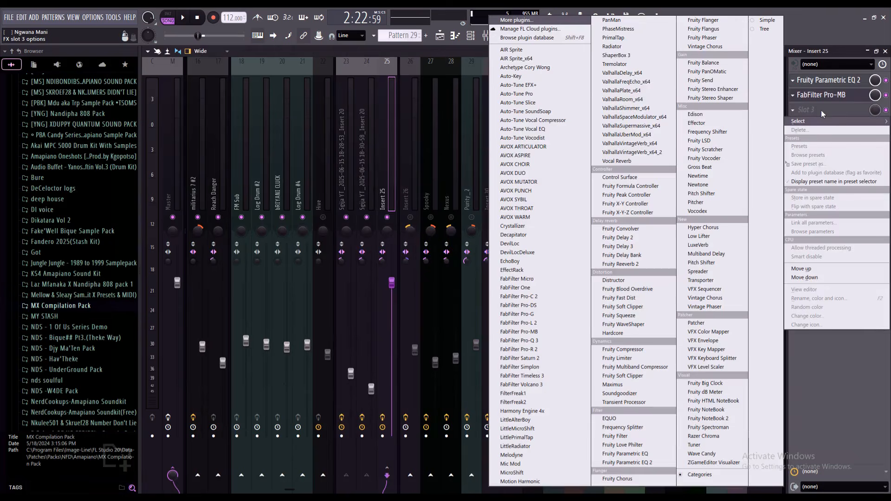
pyautogui.click(821, 110)
pyautogui.click(826, 124)
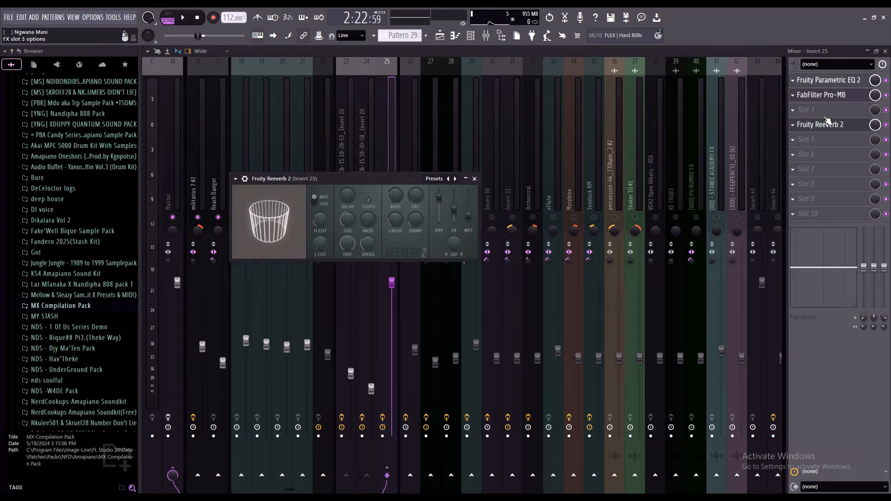
pyautogui.click(475, 179)
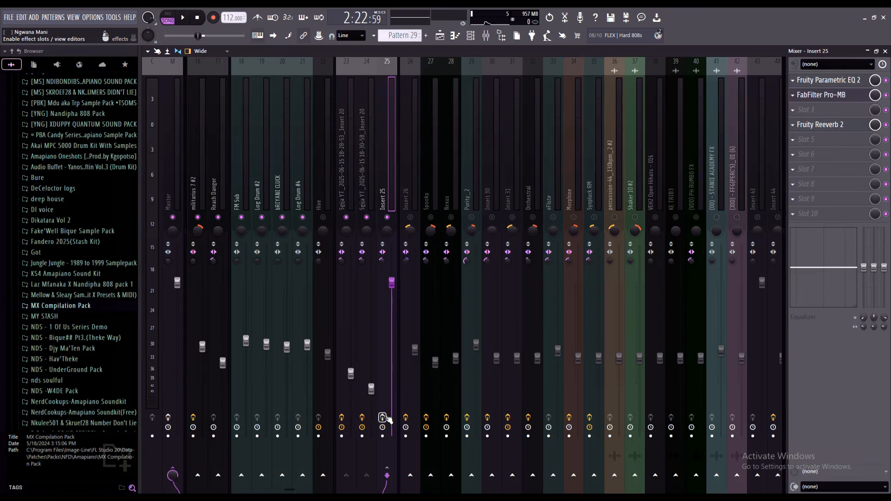
# Step: Play the song, toggle Insert 25's effect slots to compare the sound, and stop playback
pyautogui.click(183, 17)
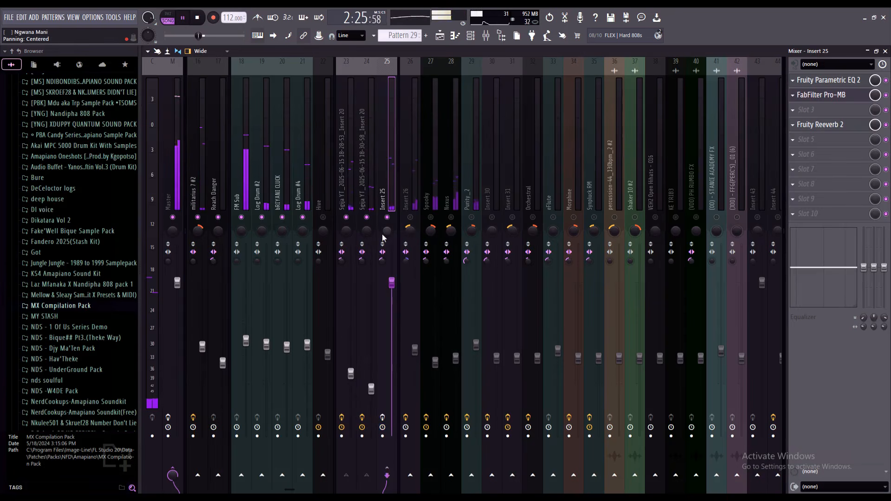
pyautogui.click(385, 418)
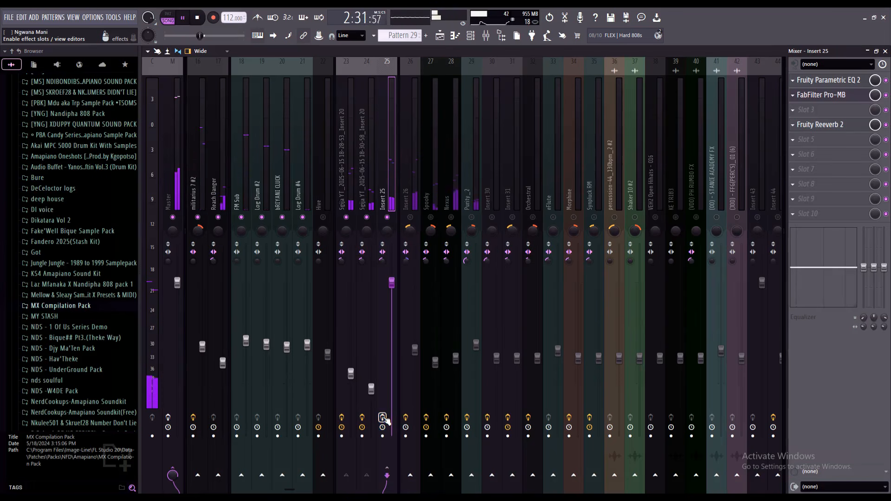
pyautogui.click(198, 17)
# Step: Examine EQUO and its Vocals enhancer preset on the Sgija YT 18-28-53 insert
pyautogui.click(363, 139)
pyautogui.click(341, 131)
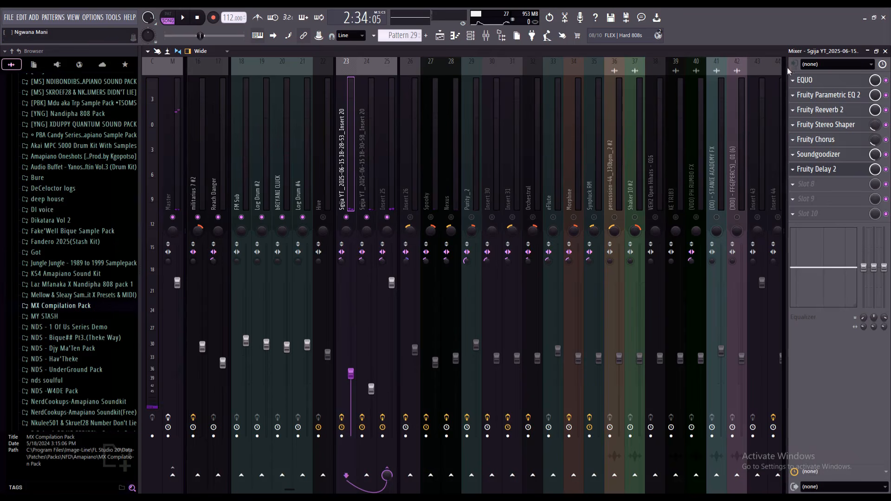
pyautogui.click(807, 82)
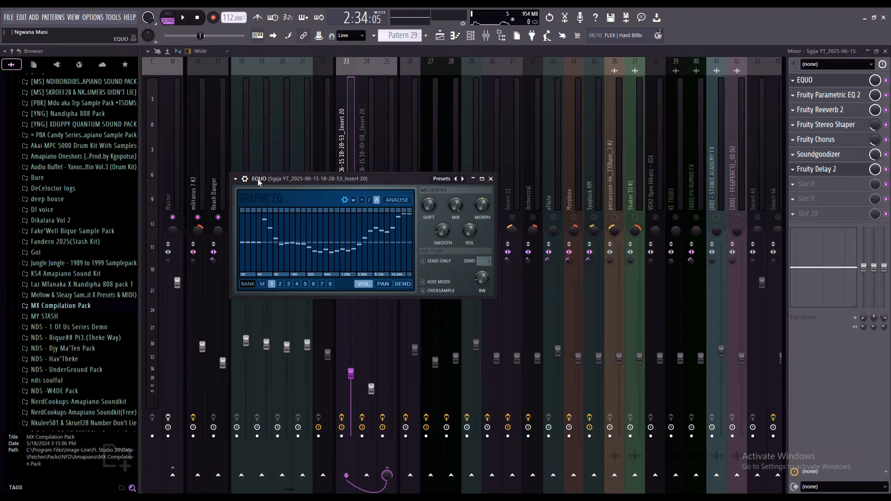
pyautogui.click(444, 179)
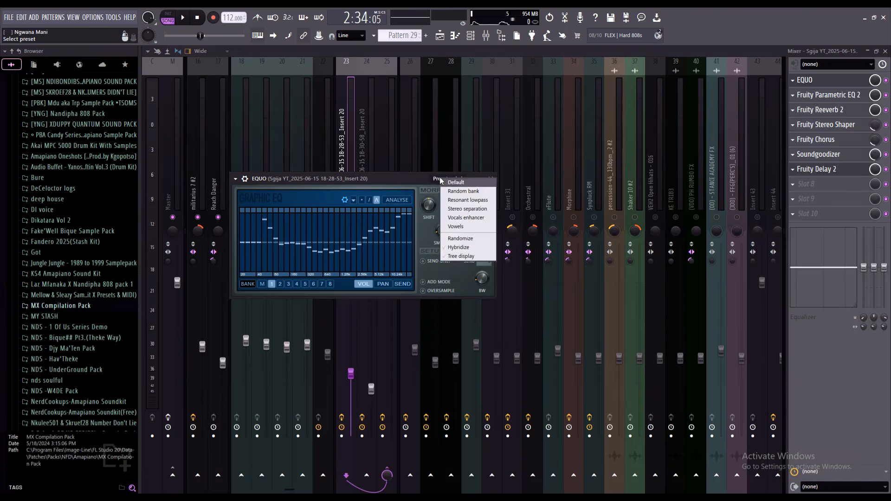
pyautogui.click(465, 217)
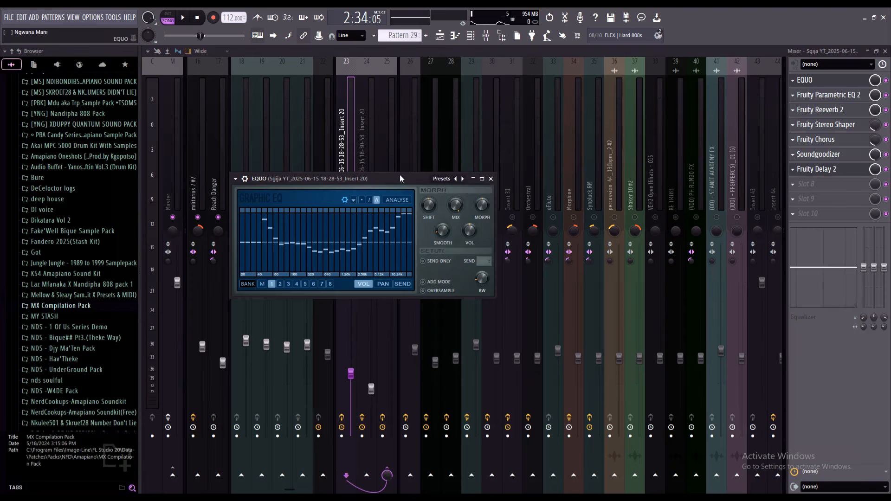
pyautogui.click(493, 178)
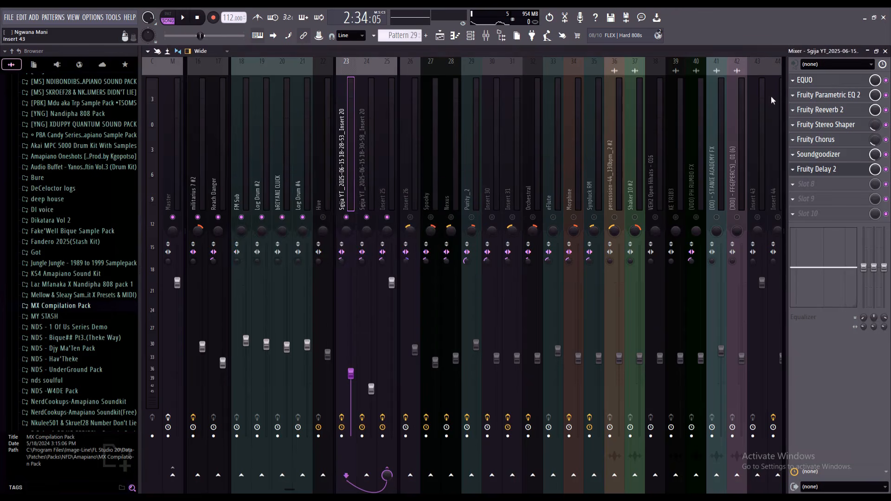
# Step: Examine the Fruity Parametric EQ 2 curve and the Fruity Reeverb 2 settings on the Sgija YT 18-28-53 insert
pyautogui.click(820, 94)
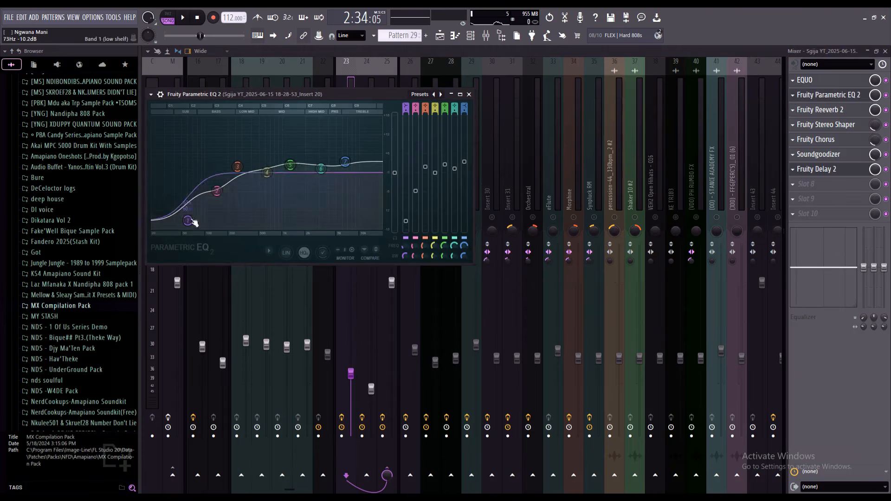
pyautogui.click(469, 94)
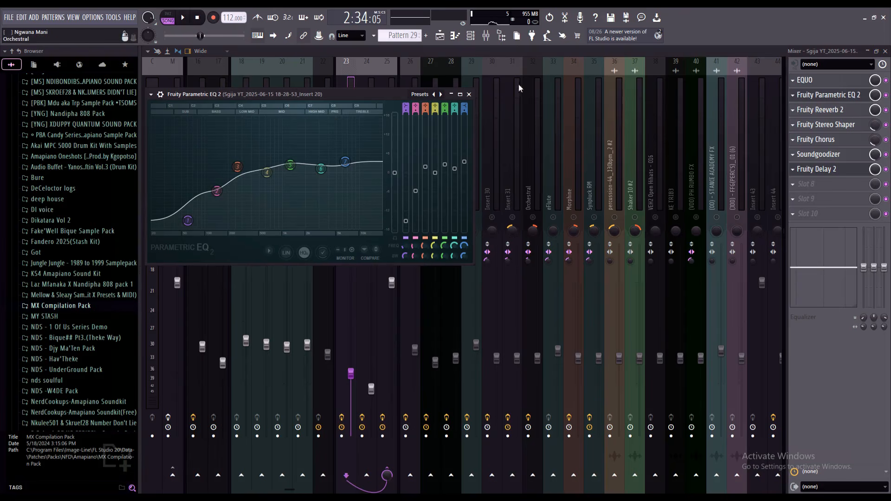
pyautogui.click(470, 94)
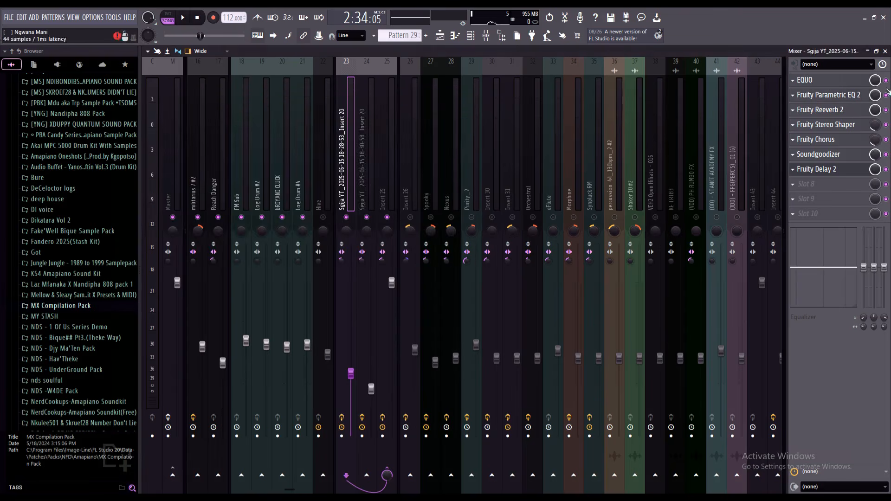
pyautogui.click(844, 110)
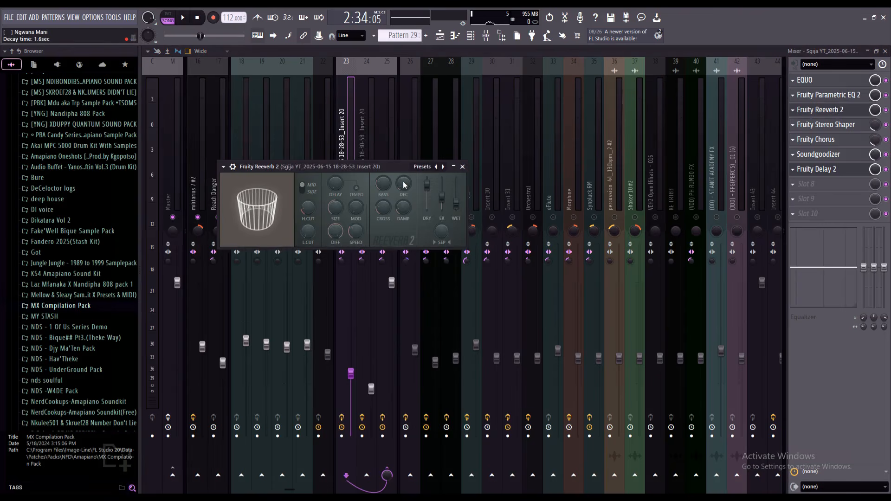
pyautogui.click(463, 167)
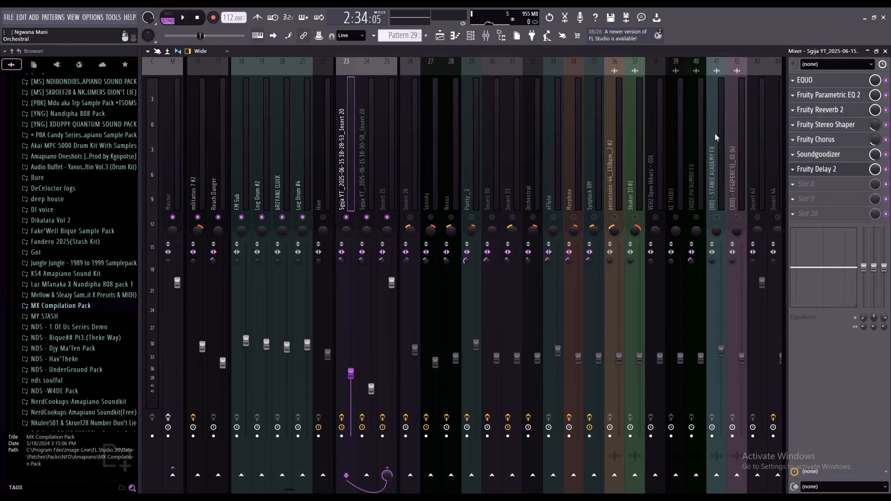
# Step: Examine the Fruity Stereo Shaper and Fruity Chorus settings on the Sgija YT 18-28-53 insert
pyautogui.click(842, 123)
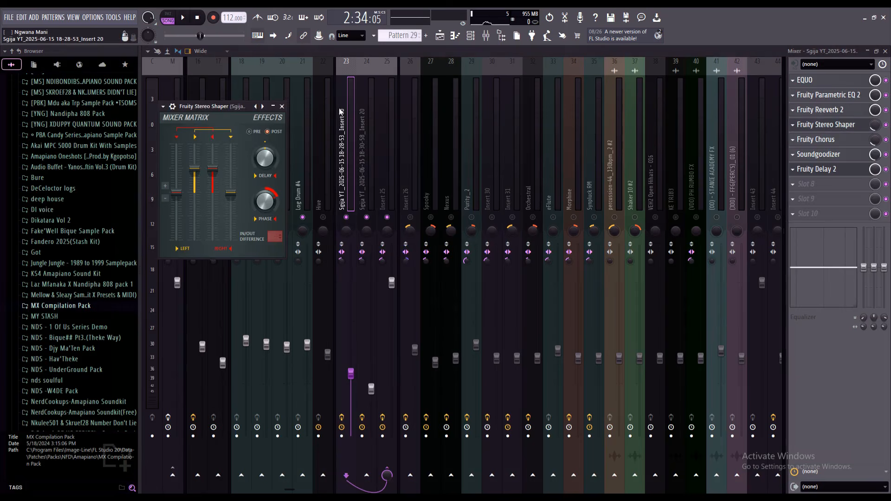
pyautogui.click(282, 106)
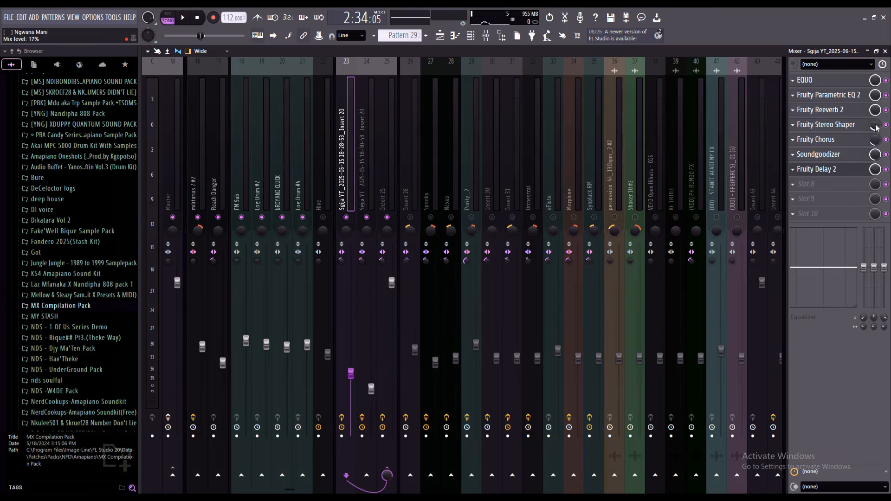
pyautogui.click(849, 141)
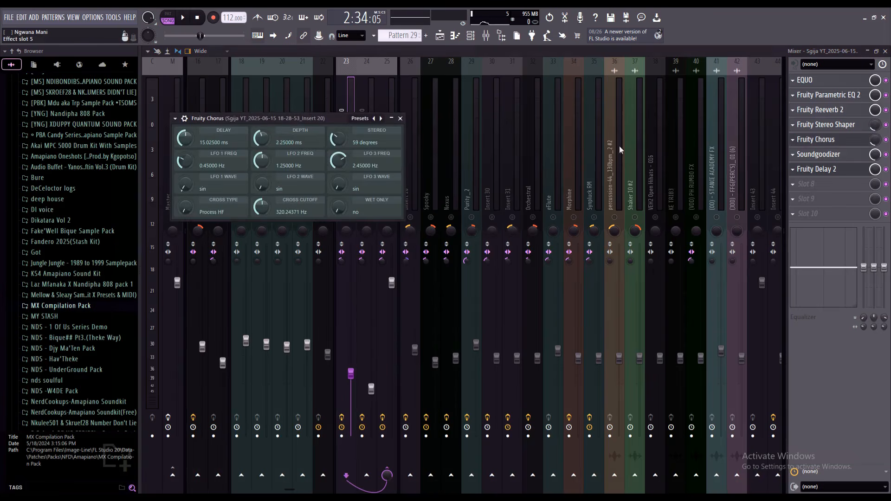
pyautogui.click(400, 119)
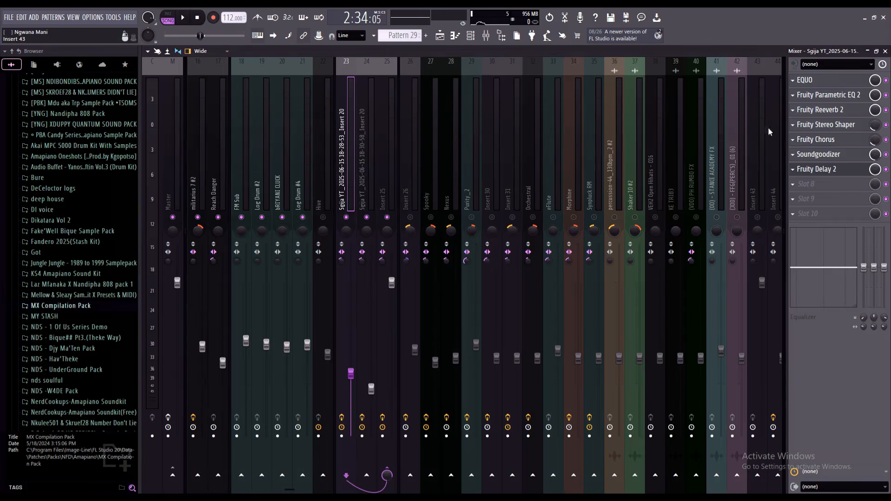
# Step: Examine the Soundgoodizer and Fruity Delay 2 settings on the Sgija YT 18-28-53 insert
pyautogui.click(818, 157)
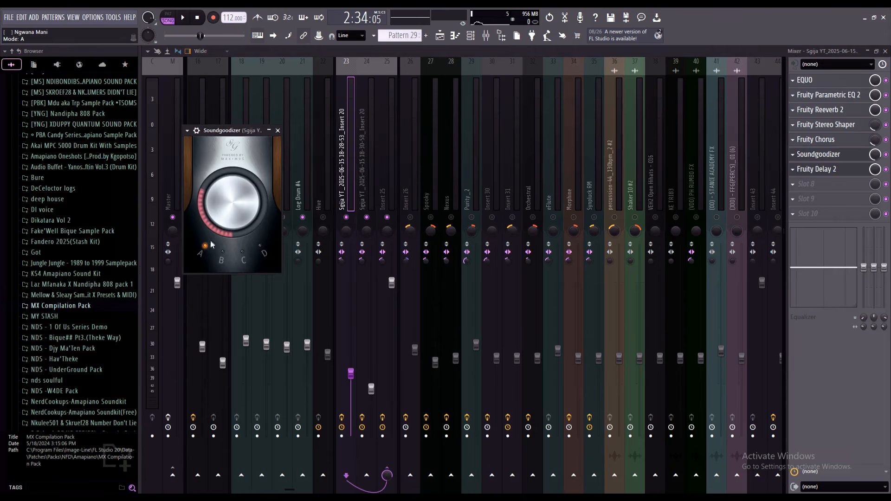
pyautogui.click(278, 130)
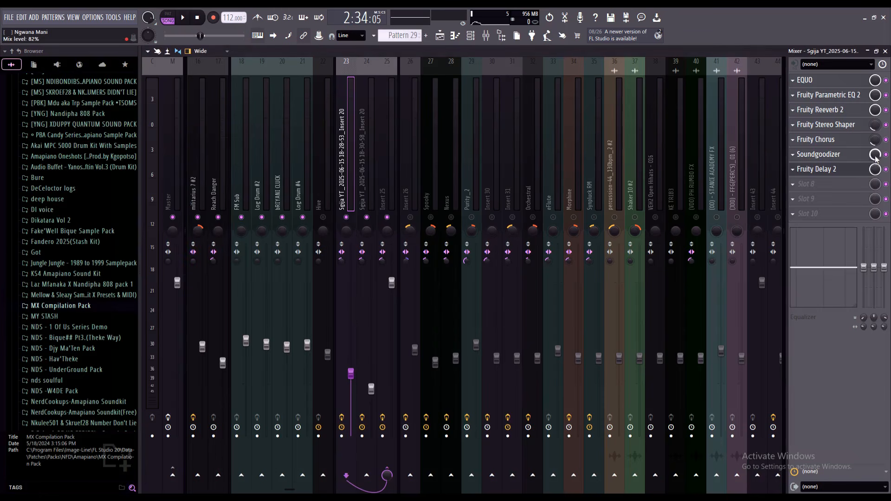
pyautogui.click(854, 172)
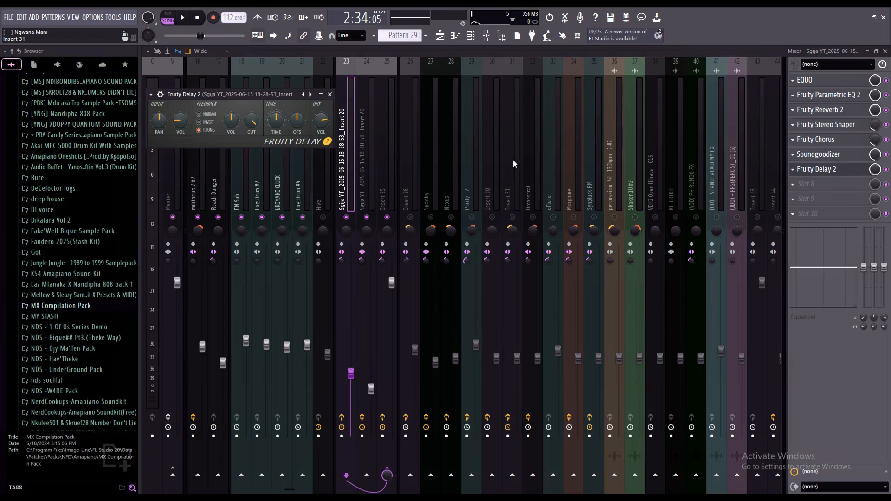
pyautogui.click(329, 95)
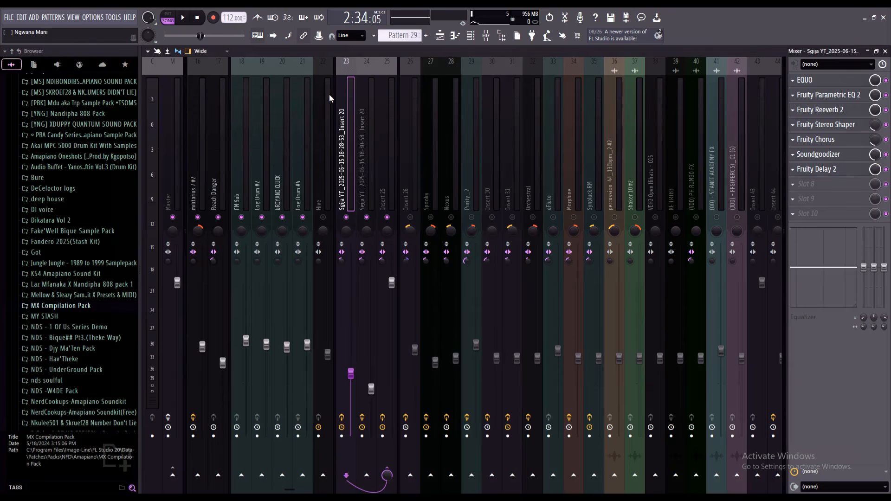
# Step: Examine the Fruity Reeverb 2 settings and the EQUO presets on the Sgija YT 18-30-58 insert
pyautogui.click(358, 97)
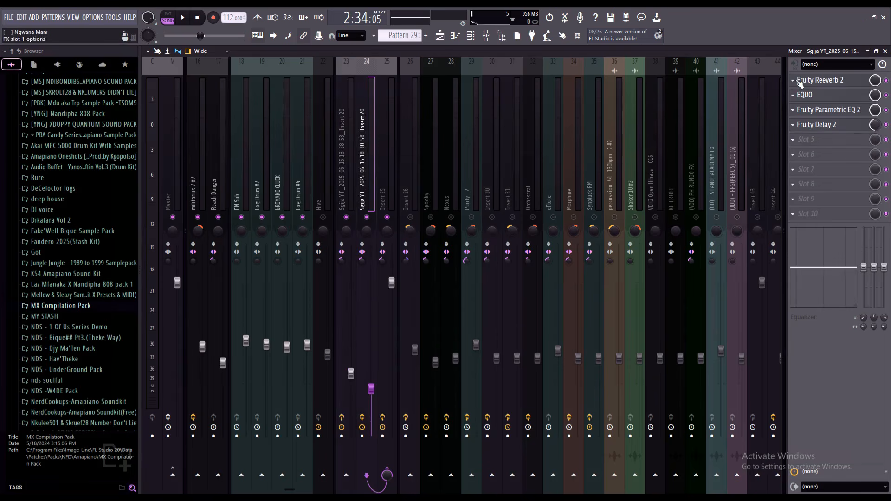
pyautogui.click(819, 81)
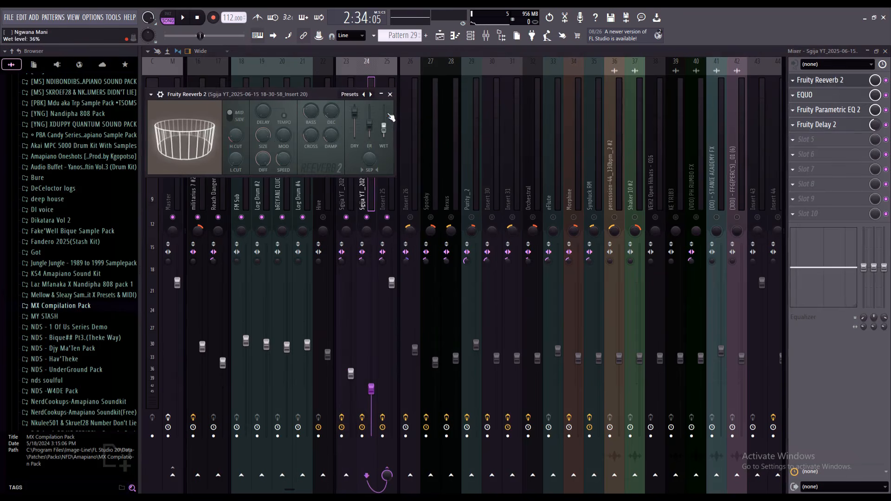
pyautogui.click(390, 94)
pyautogui.click(805, 95)
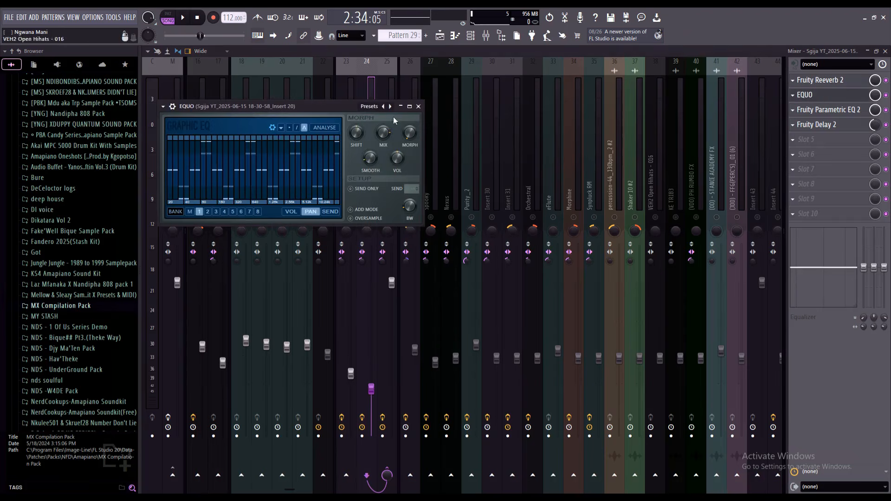
pyautogui.click(371, 106)
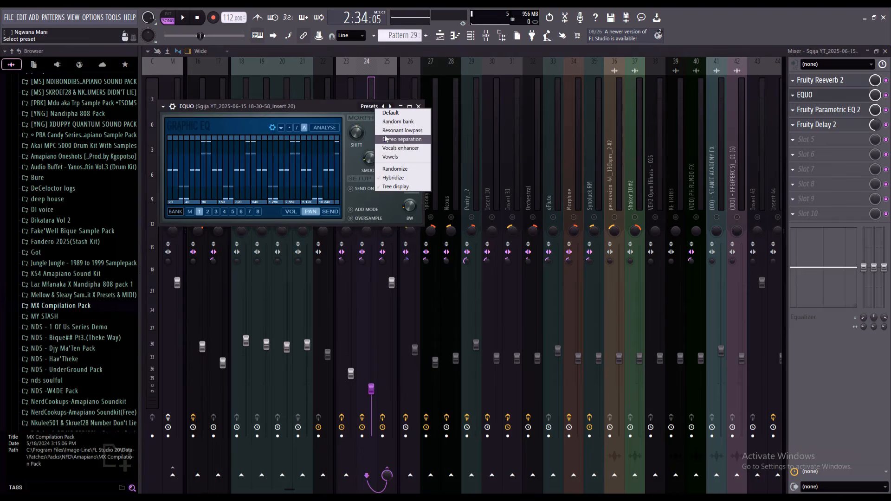
pyautogui.click(419, 106)
pyautogui.click(419, 107)
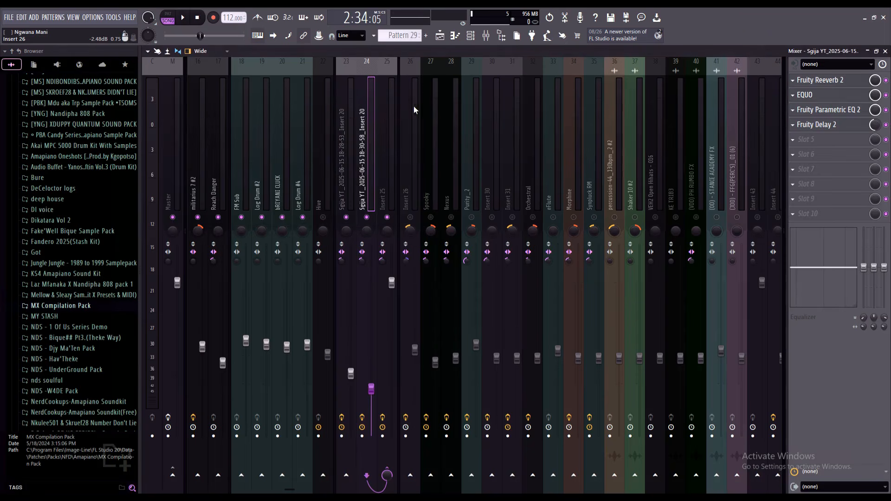
# Step: Examine the Fruity Parametric EQ 2 curve and the Fruity Delay 2 settings on the Sgija YT 18-30-58 insert
pyautogui.click(828, 110)
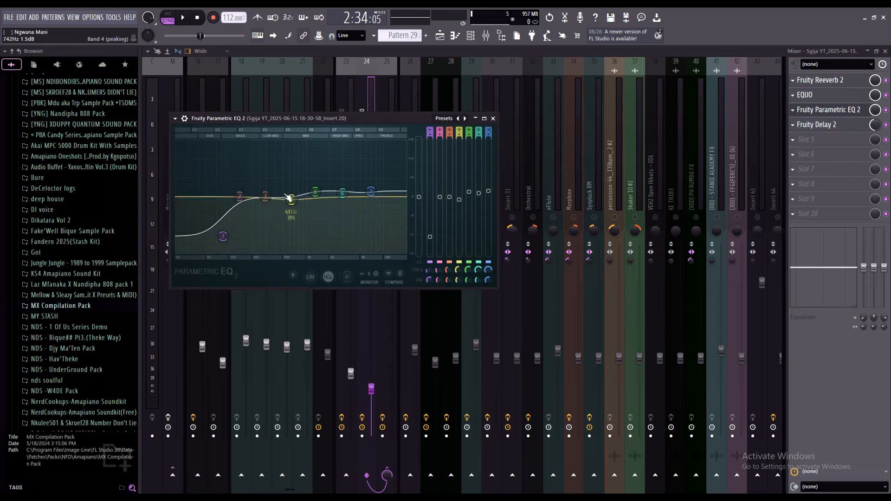
pyautogui.click(494, 118)
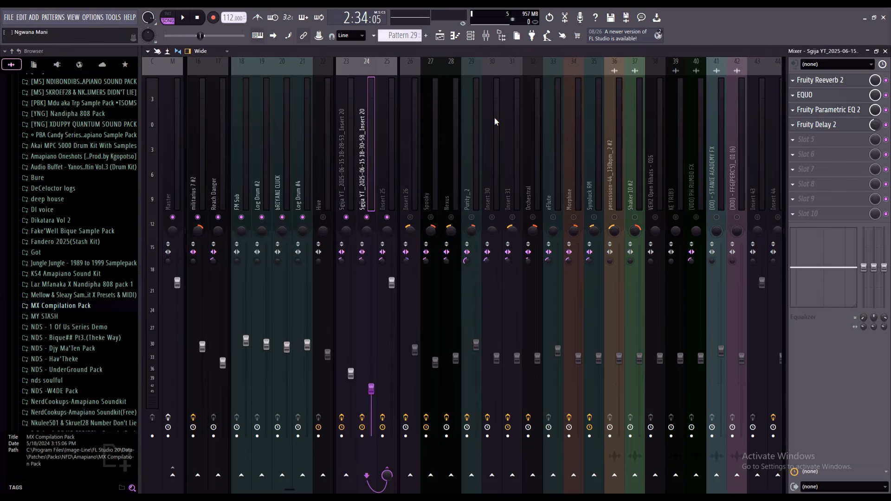
pyautogui.click(858, 128)
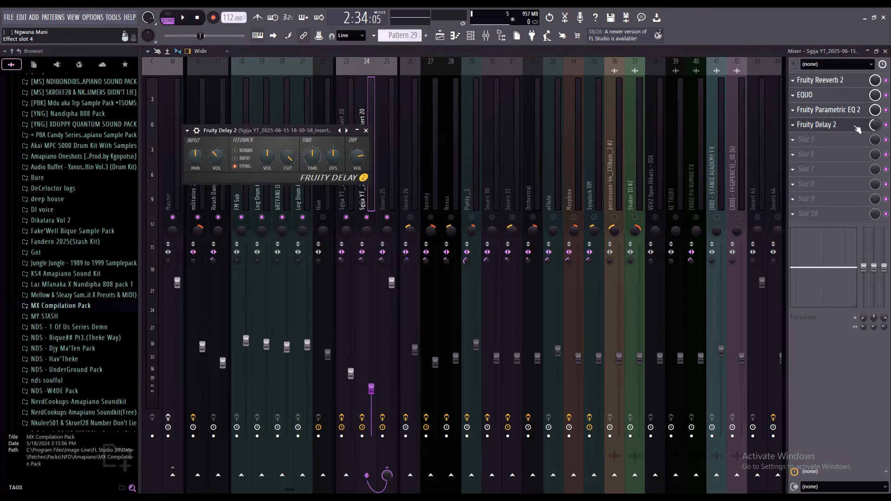
pyautogui.click(357, 131)
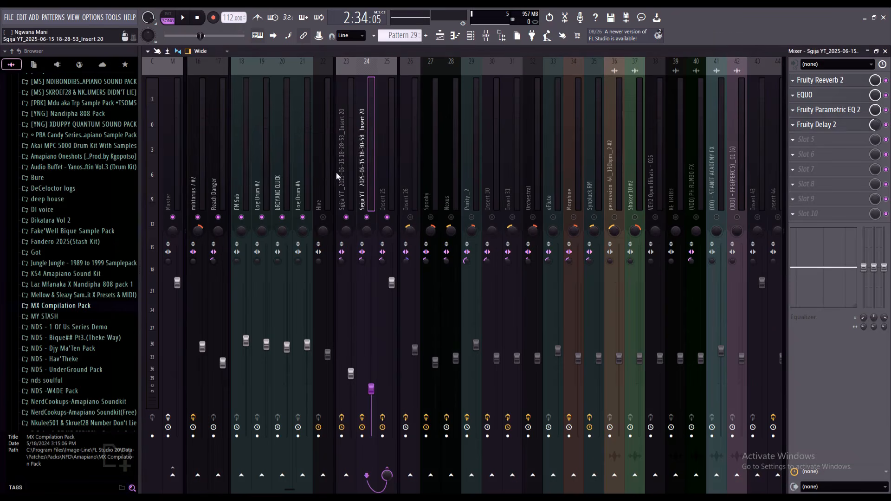
# Step: Play the song with Insert 25 selected, check the playlist section and the mixer levels, and stop playback
pyautogui.click(183, 18)
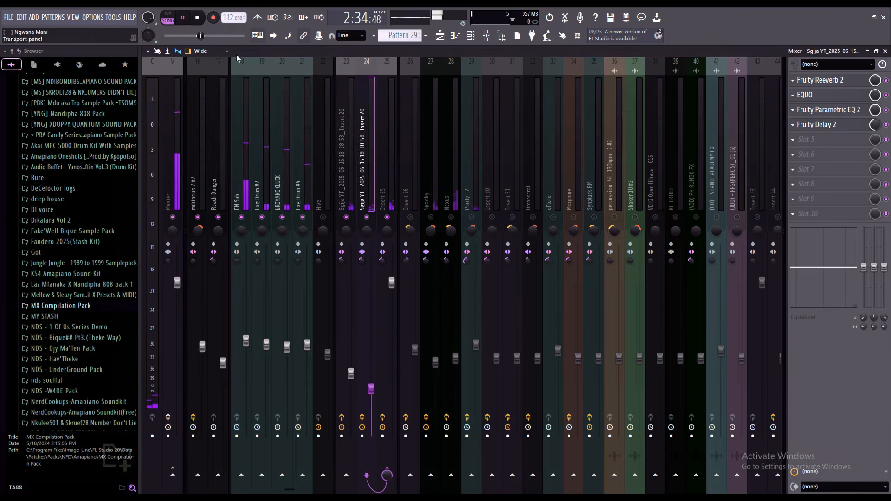
pyautogui.click(383, 176)
pyautogui.click(441, 41)
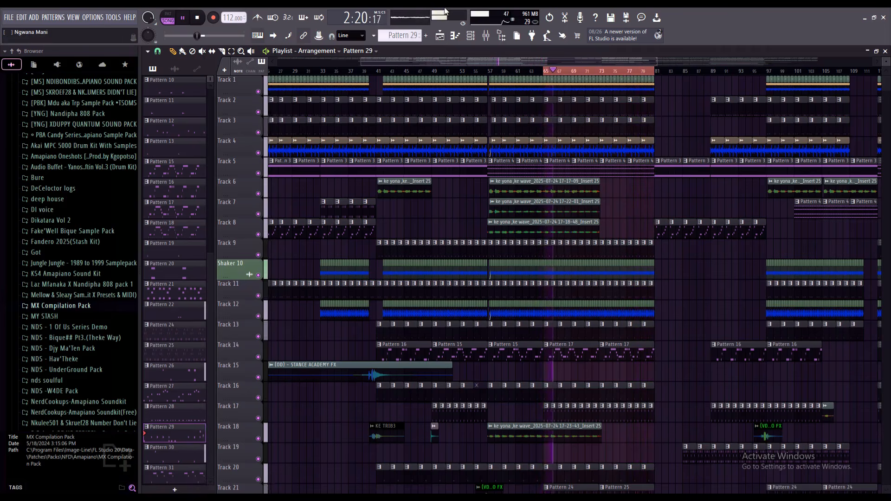
pyautogui.press('F9')
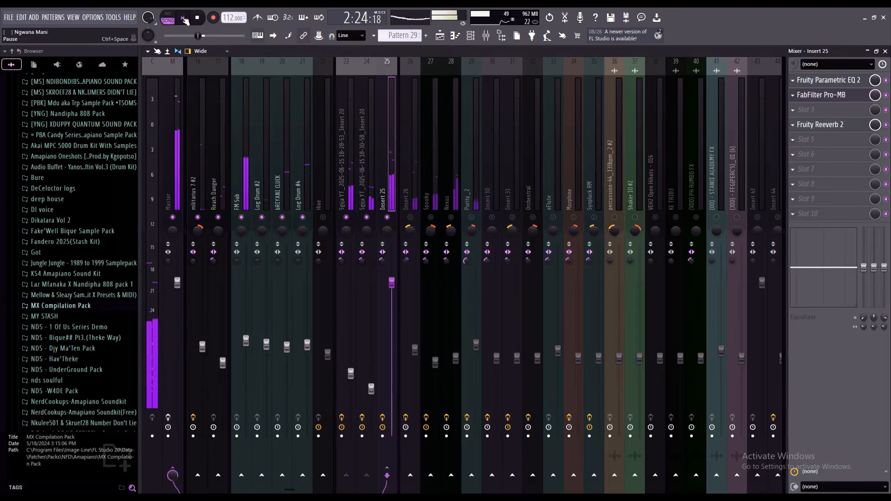
pyautogui.press('space')
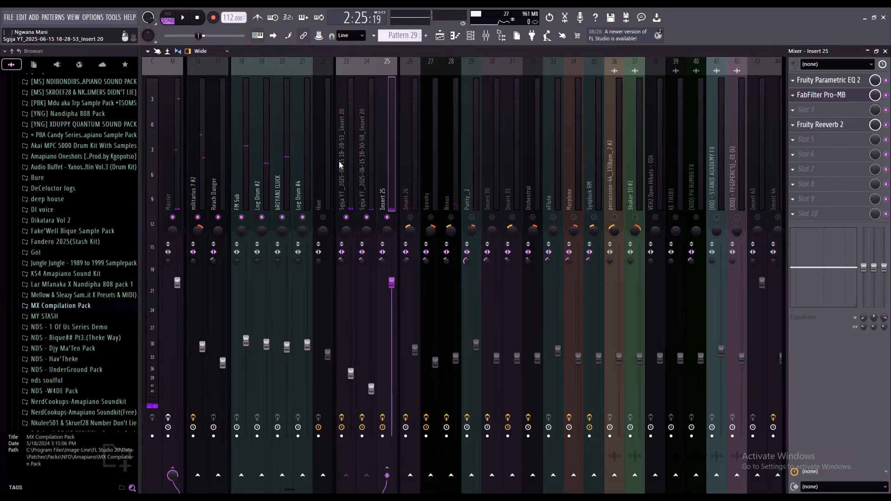
# Step: Examine the mixer tracks from the percussion and FM Sub groups through the Sgija vocals to the remaining inserts
pyautogui.hscroll(-10, 322, 183)
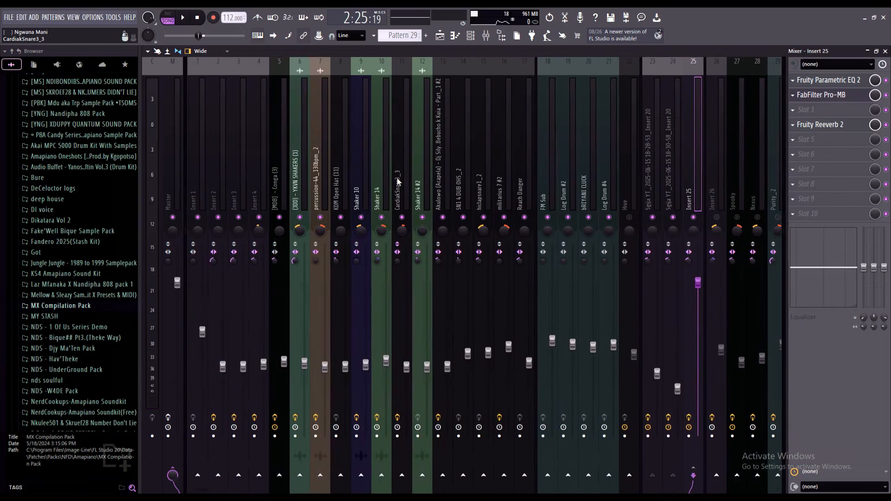
pyautogui.hscroll(4, 440, 181)
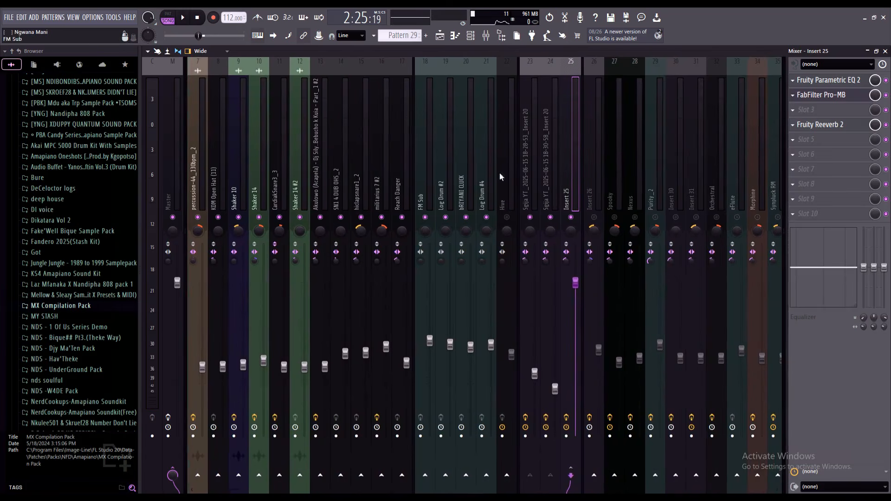
pyautogui.click(423, 182)
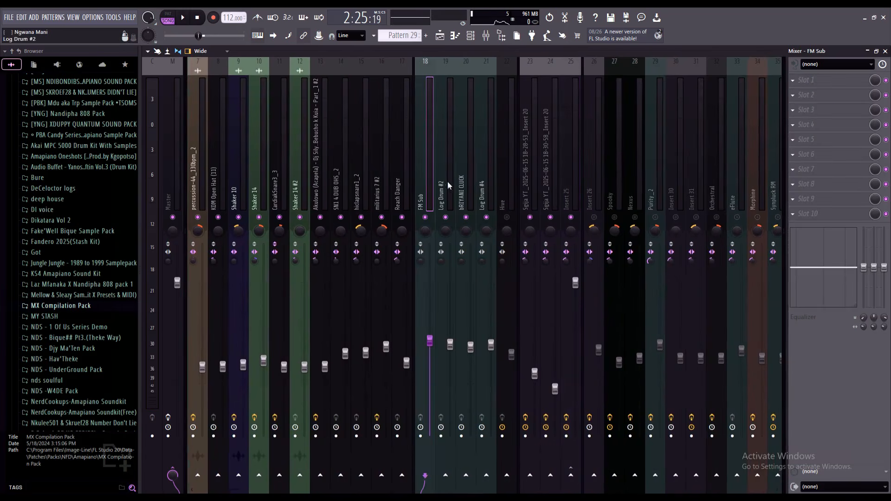
pyautogui.hscroll(6, 474, 183)
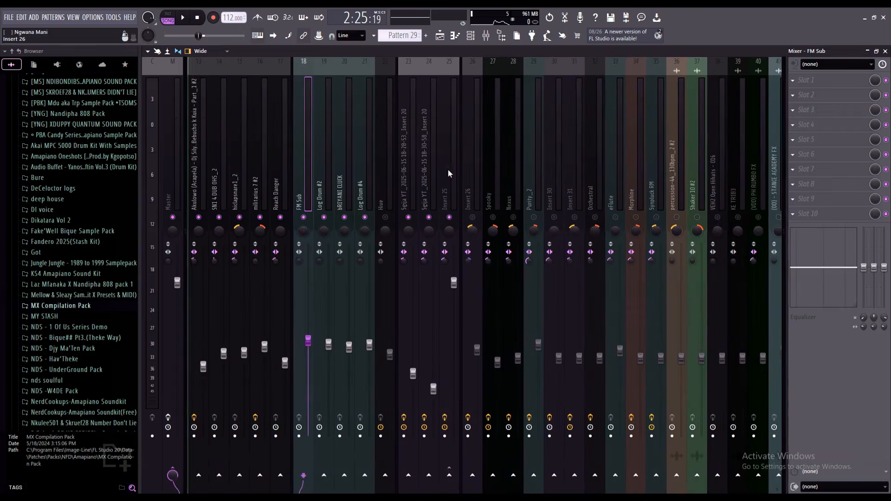
pyautogui.click(409, 159)
pyautogui.hscroll(2, 419, 158)
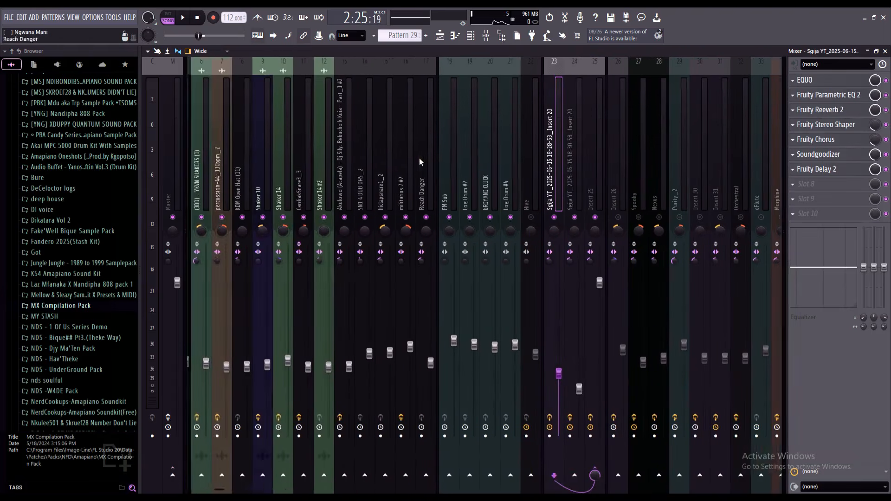
pyautogui.hscroll(2, 420, 158)
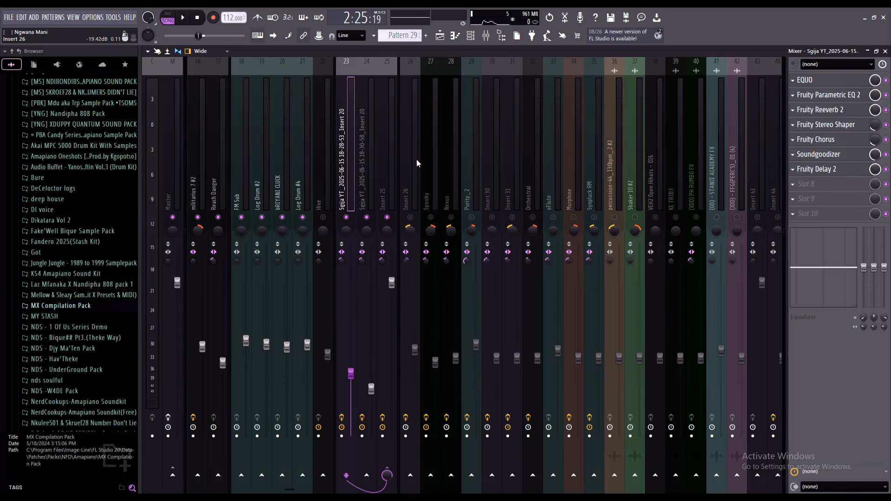
pyautogui.scroll(3, 418, 158)
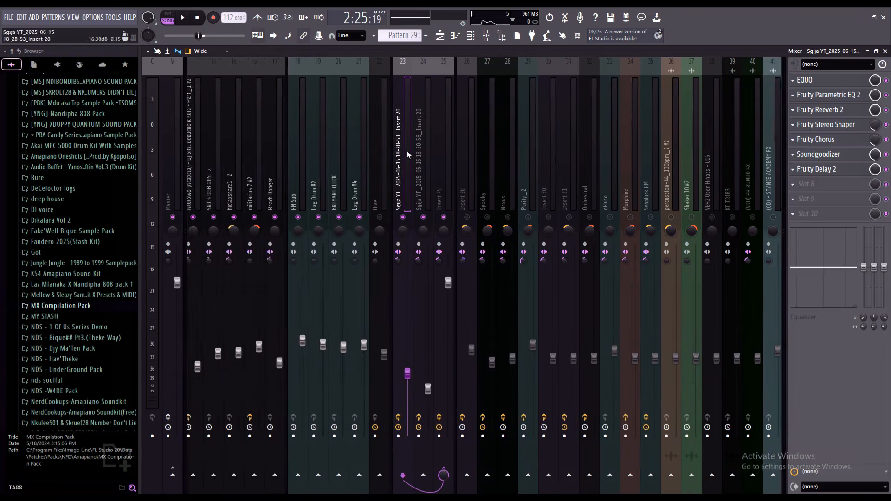
pyautogui.scroll(-9, 407, 150)
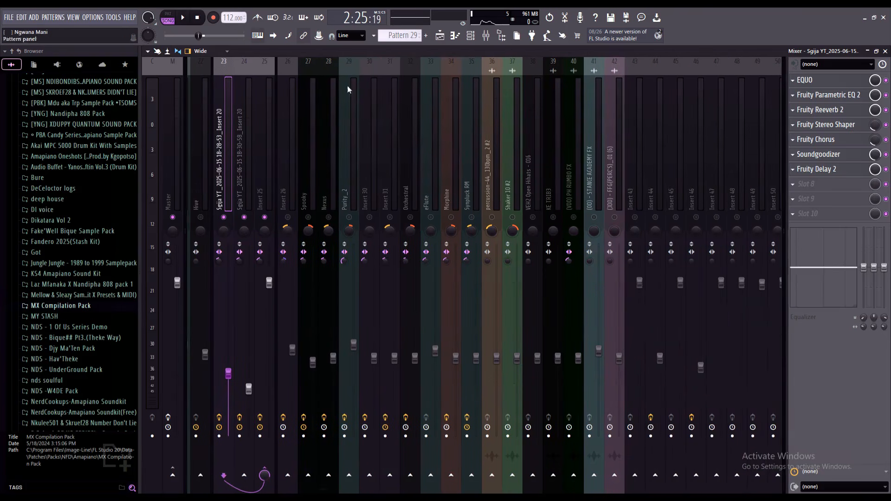
pyautogui.scroll(6, 249, 146)
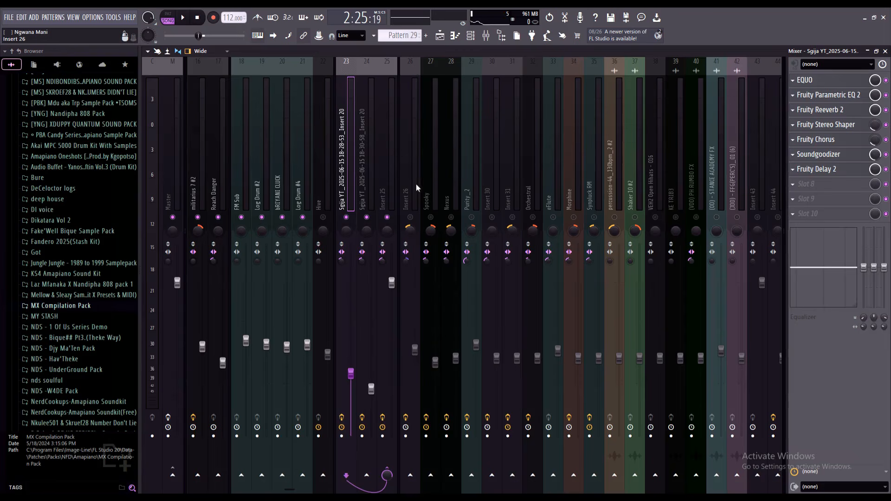
pyautogui.hscroll(3, 420, 177)
pyautogui.hscroll(-3, 422, 174)
# Step: Move the playlist's playback position to the start of the selected section at bar 65
pyautogui.click(441, 36)
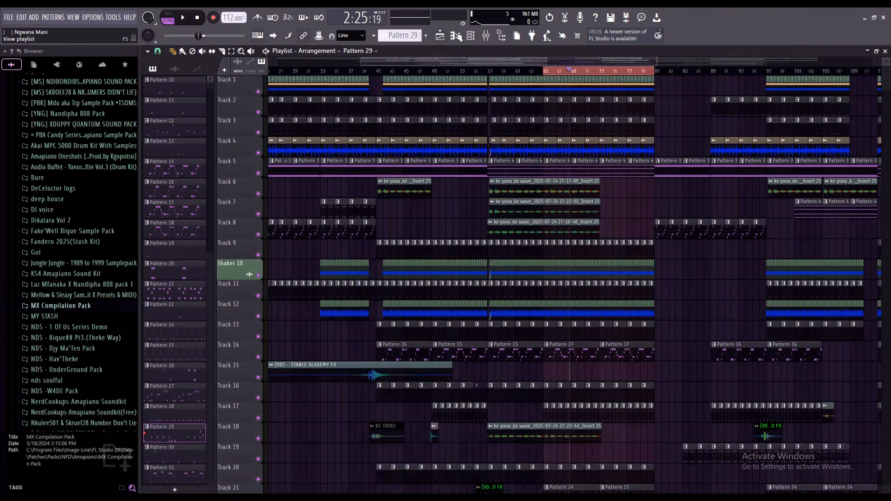
pyautogui.click(483, 34)
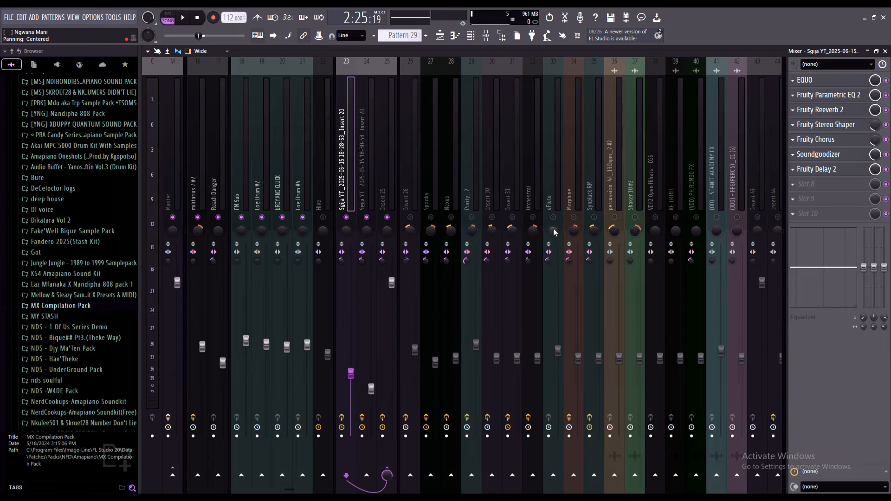
pyautogui.rightClick(493, 235)
pyautogui.click(440, 36)
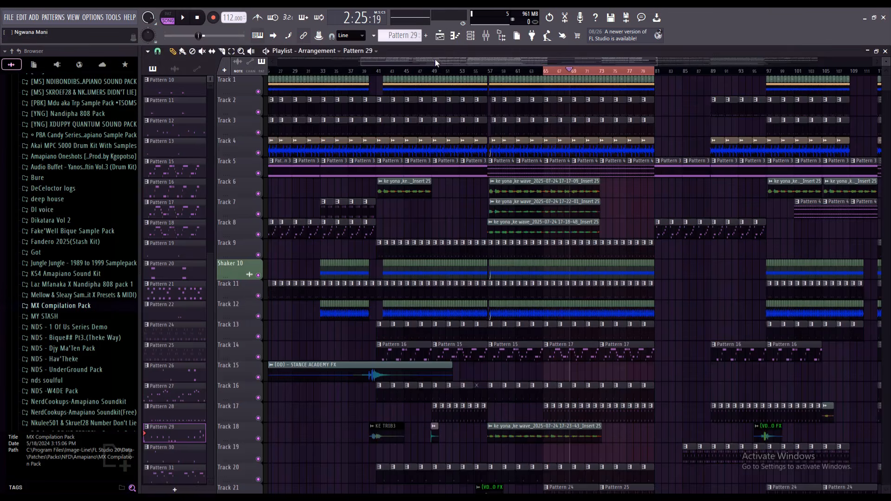
pyautogui.moveTo(433, 61); pyautogui.dragTo(479, 62)
pyautogui.click(448, 71)
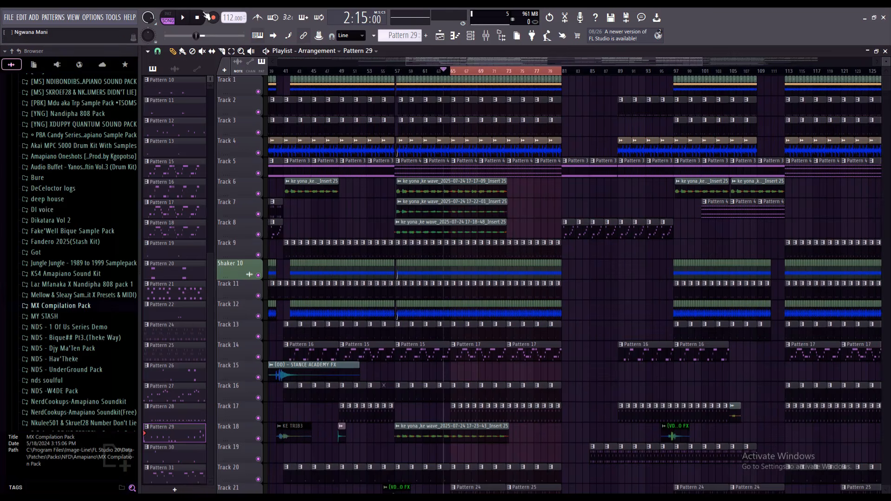
pyautogui.click(454, 72)
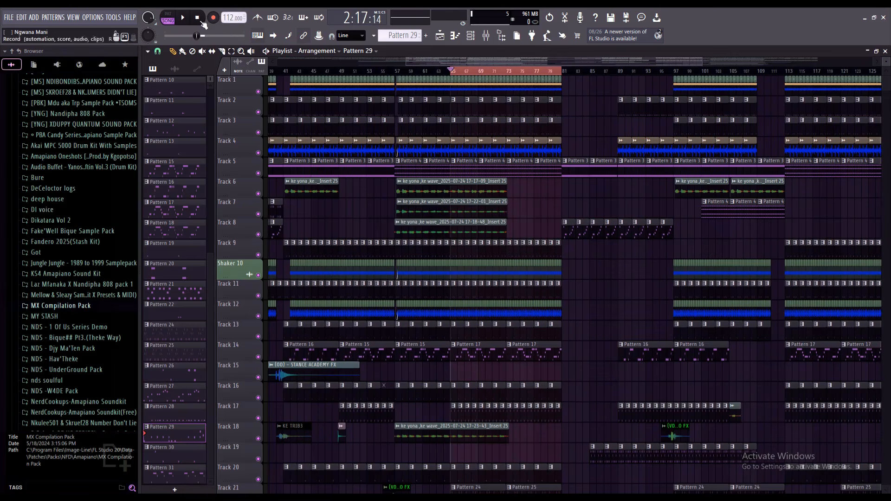
# Step: Play the song from bar 65 and unmute the Insert 26, Spooky, Nexus and Purity_2 mixer tracks
pyautogui.click(486, 36)
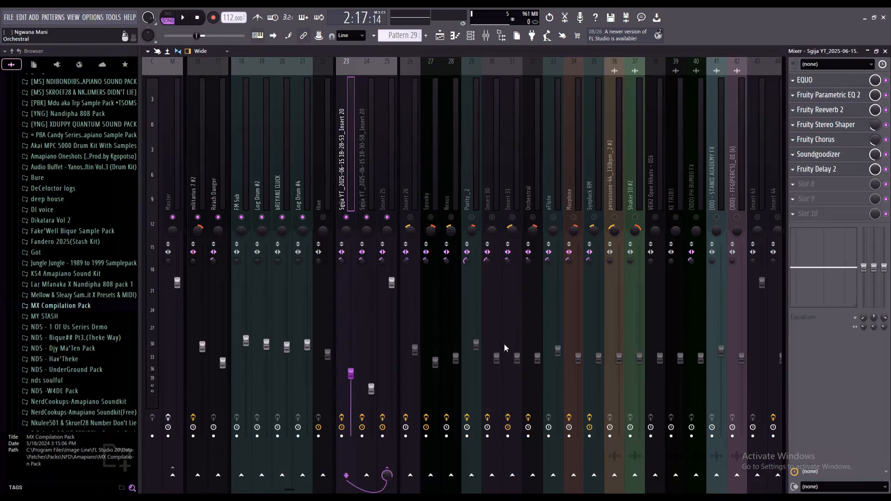
pyautogui.click(184, 20)
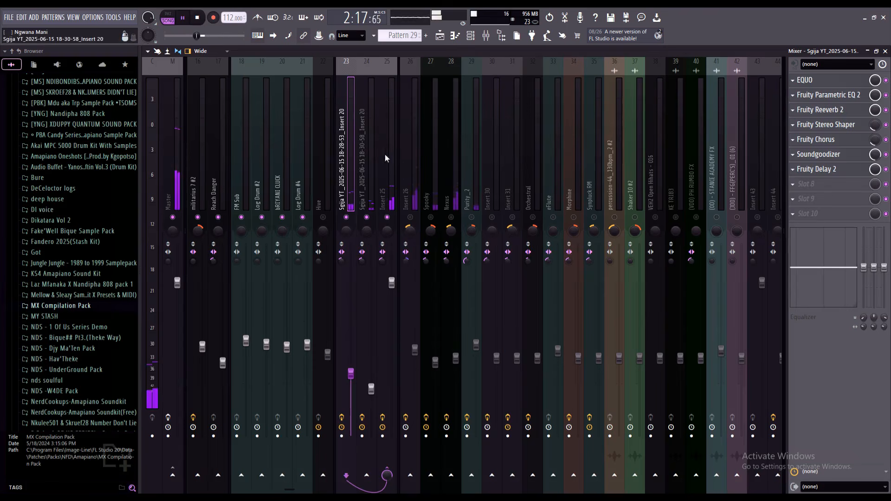
pyautogui.scroll(-4, 417, 163)
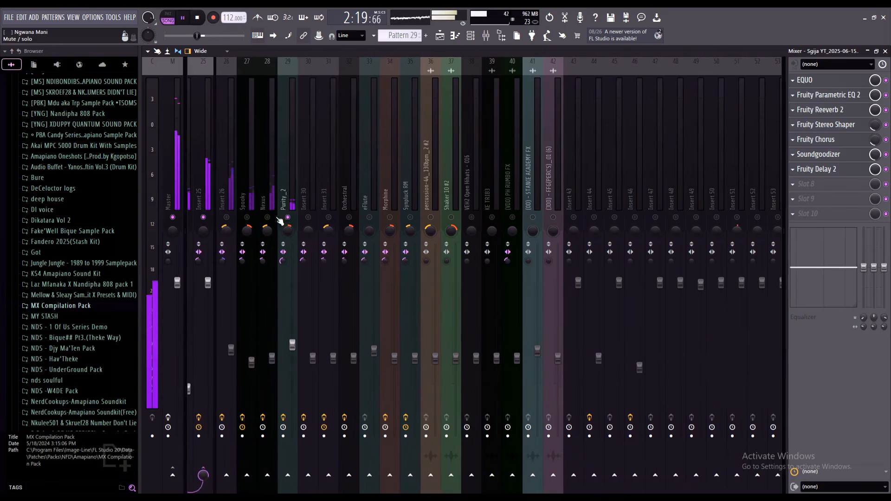
pyautogui.scroll(4, 404, 217)
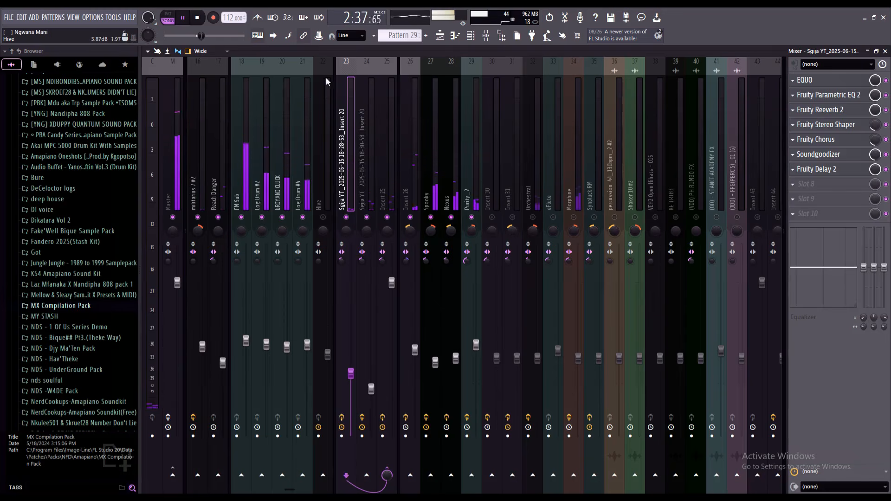
# Step: Pause the song and unmute all the mixer tracks
pyautogui.click(184, 18)
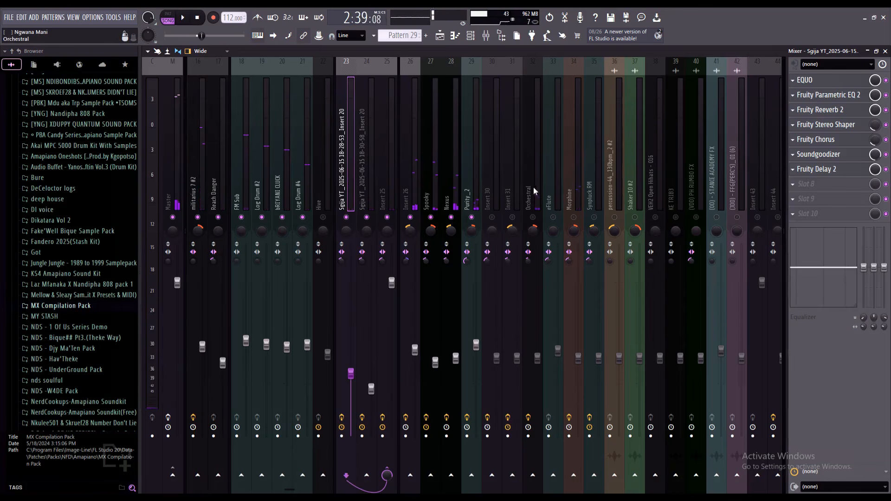
pyautogui.hscroll(-2, 518, 189)
pyautogui.hscroll(5, 490, 191)
pyautogui.rightClick(371, 219)
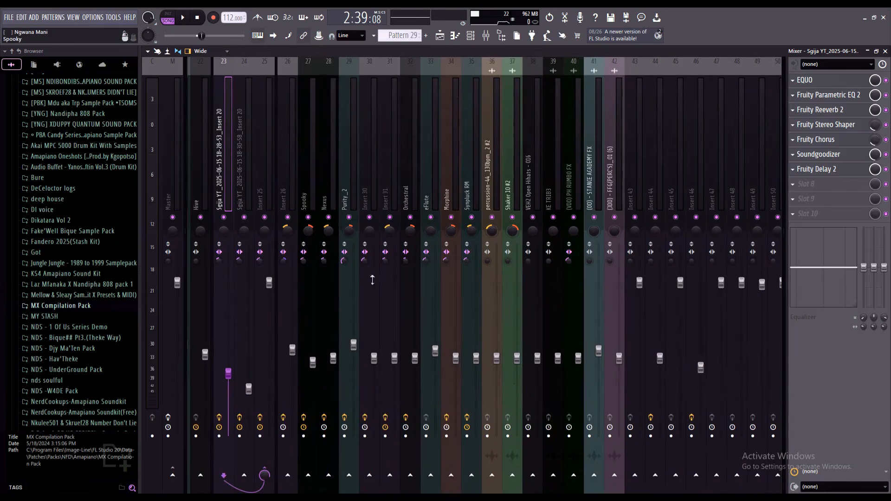
# Step: Select the (JDD) - FFG(PERC'S)_01 (6) mixer track and review the levels, panning and stereo separation across all tracks
pyautogui.rightClick(407, 262)
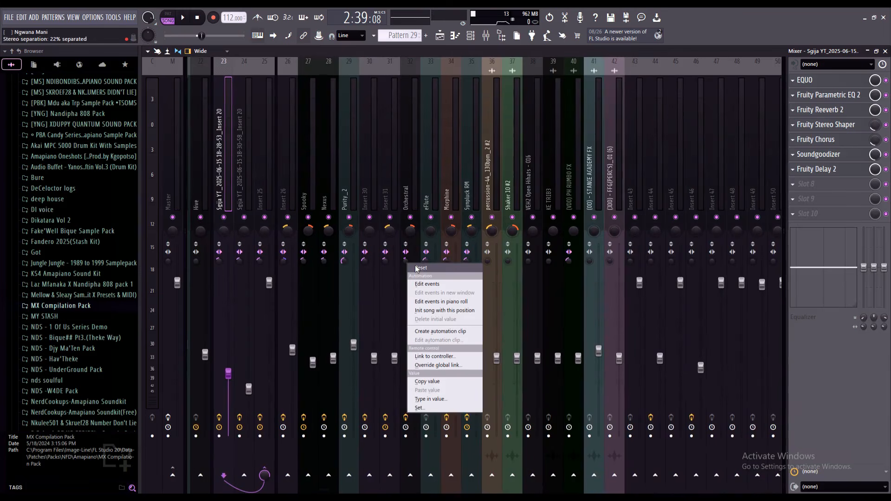
pyautogui.click(610, 159)
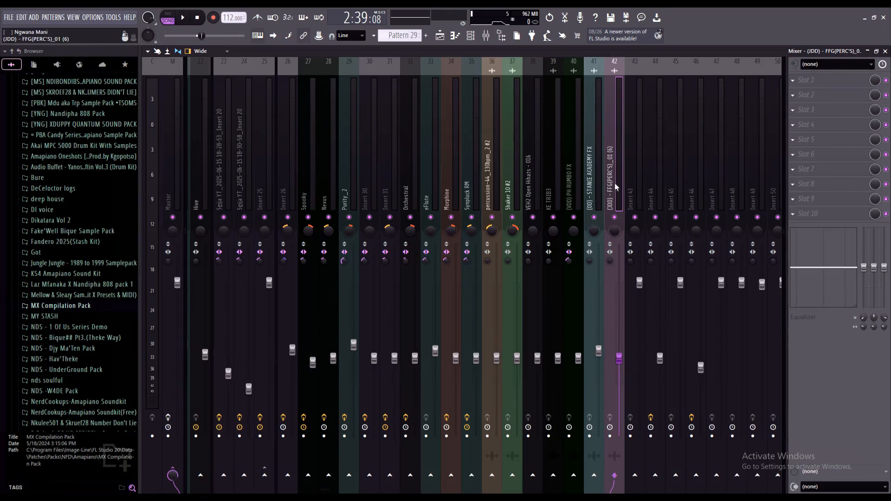
pyautogui.hscroll(-7, 604, 184)
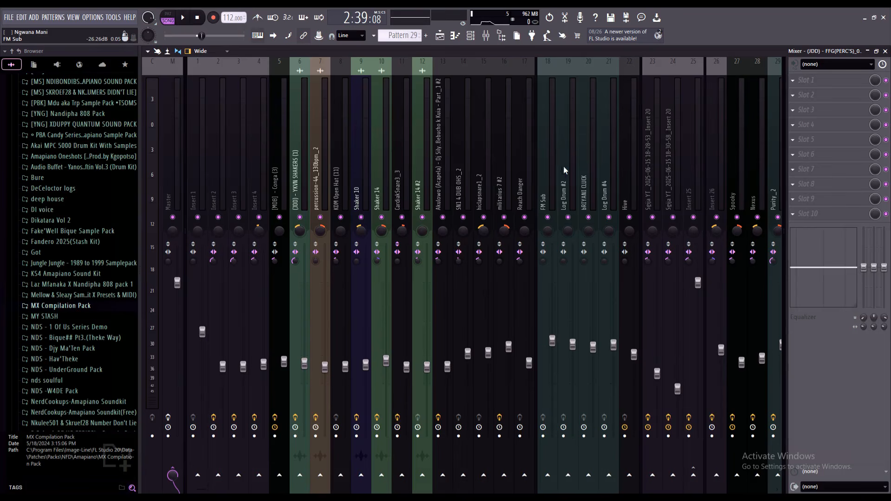
pyautogui.hscroll(5, 430, 132)
pyautogui.hscroll(-5, 426, 138)
pyautogui.hscroll(2, 452, 147)
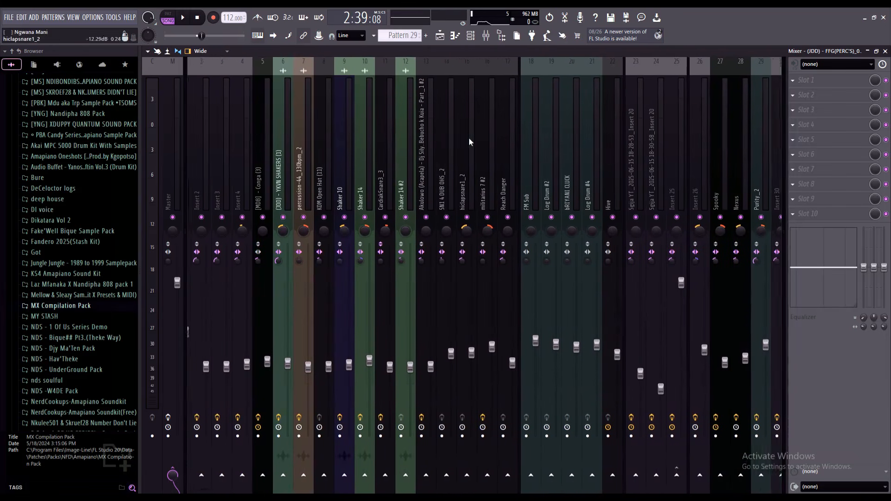
pyautogui.hscroll(-1, 469, 138)
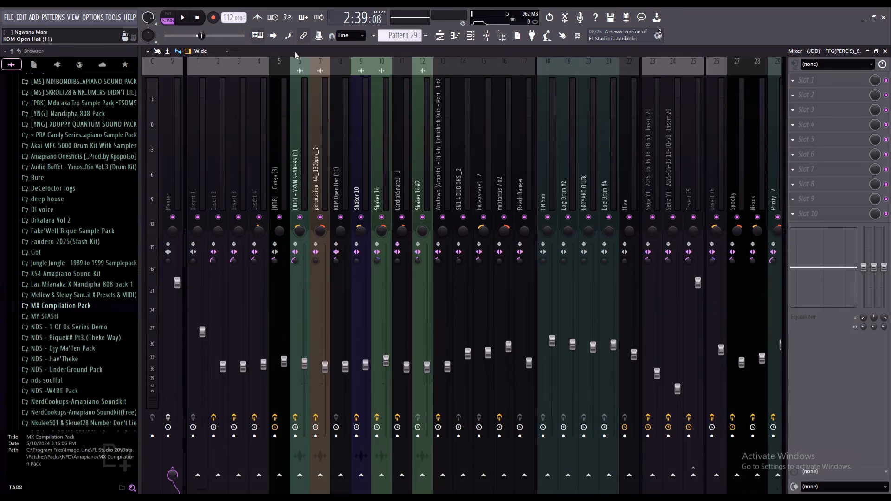
pyautogui.scroll(-9, 269, 105)
pyautogui.scroll(9, 270, 105)
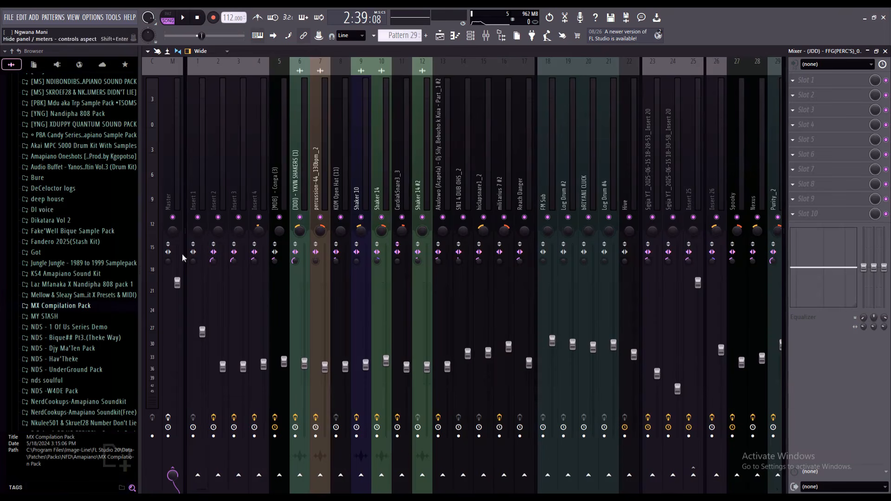
# Step: Play the full mix, select the Master track to show its effect chain, and pause playback
pyautogui.rightClick(179, 282)
pyautogui.click(195, 291)
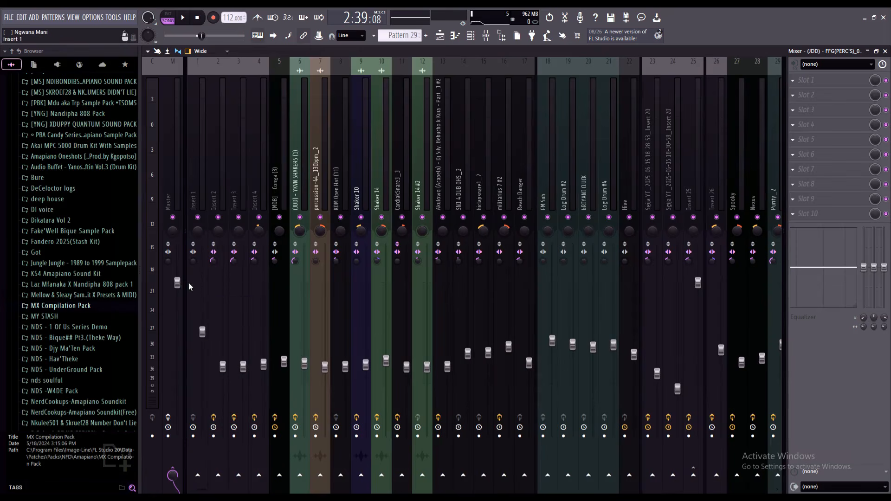
pyautogui.click(189, 19)
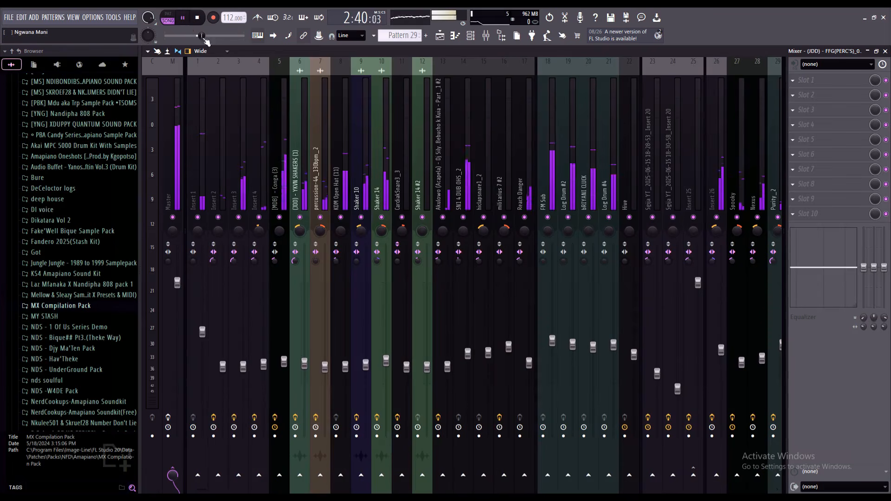
pyautogui.click(182, 115)
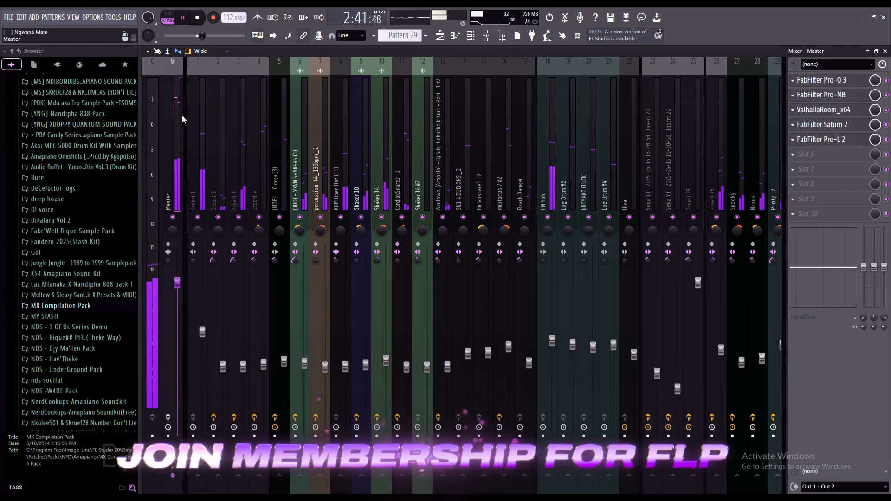
pyautogui.click(190, 18)
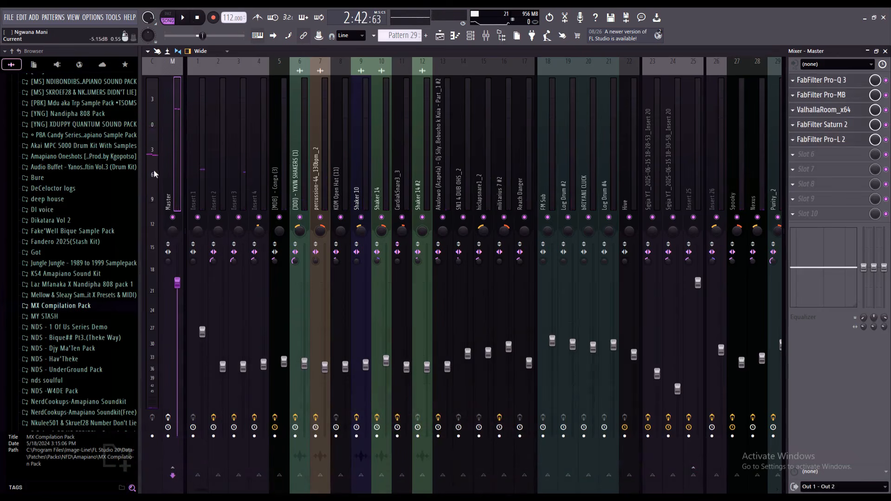
# Step: Review the remaining mixer inserts, stop the song, and replay the full mix from an earlier point before pausing it
pyautogui.scroll(-10, 269, 150)
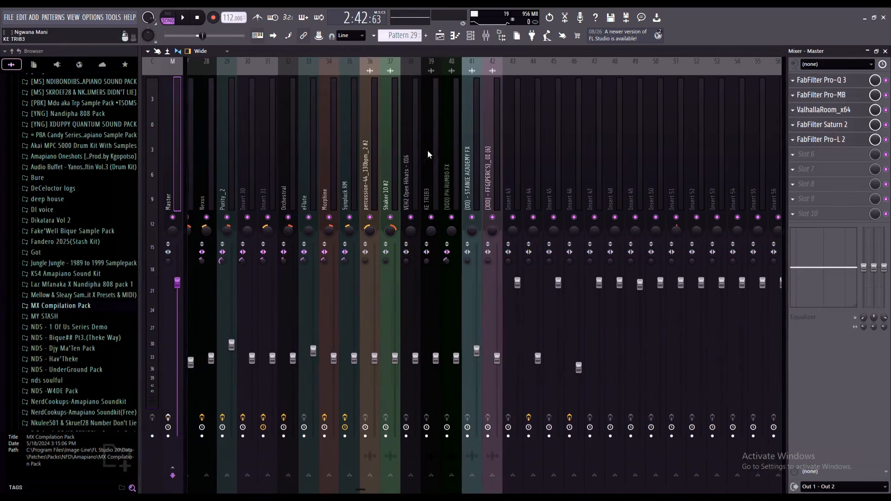
pyautogui.scroll(10, 448, 152)
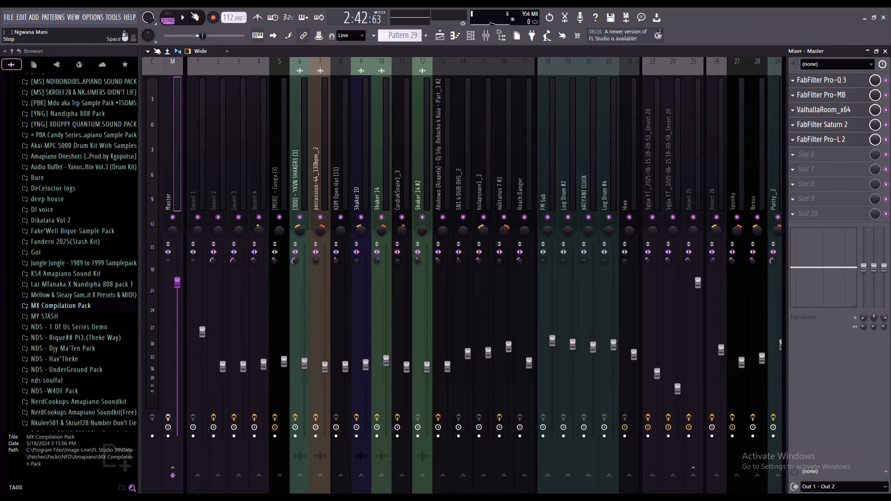
pyautogui.click(195, 17)
pyautogui.click(184, 19)
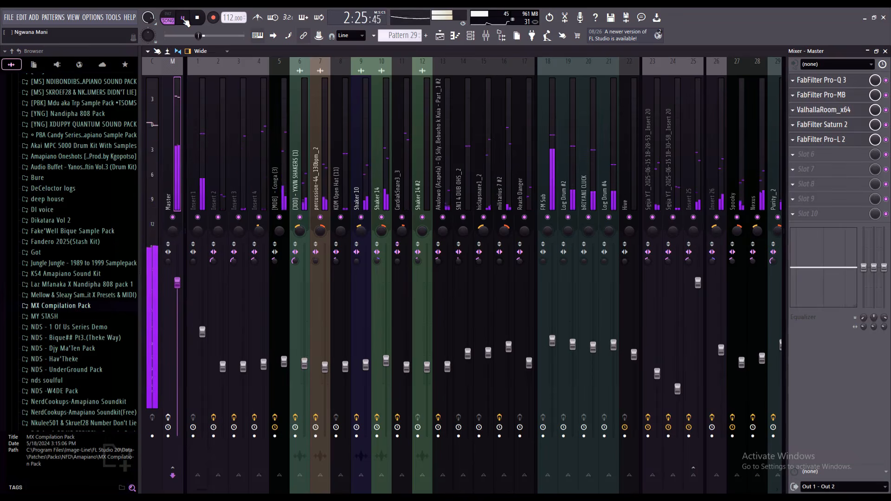
pyautogui.click(184, 20)
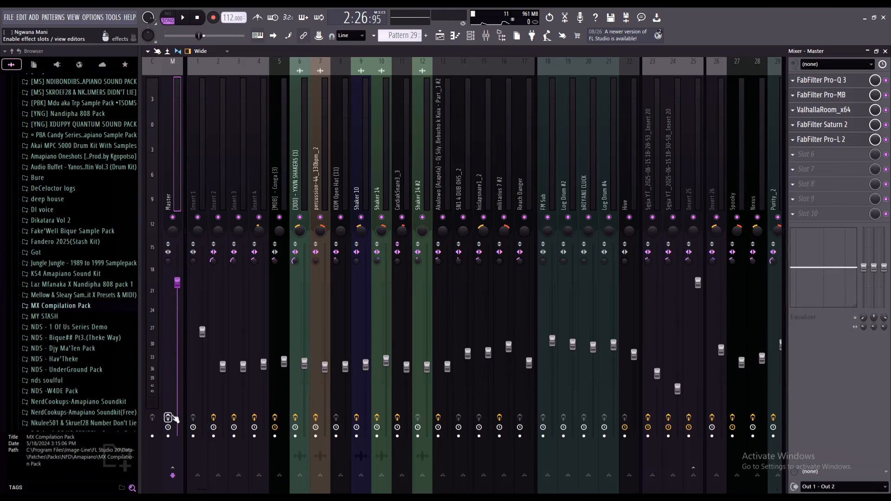
# Step: Examine the low-cut band and the 310 Hz bell band in the Master track's FabFilter Pro-Q 3, and close the plugin
pyautogui.click(822, 82)
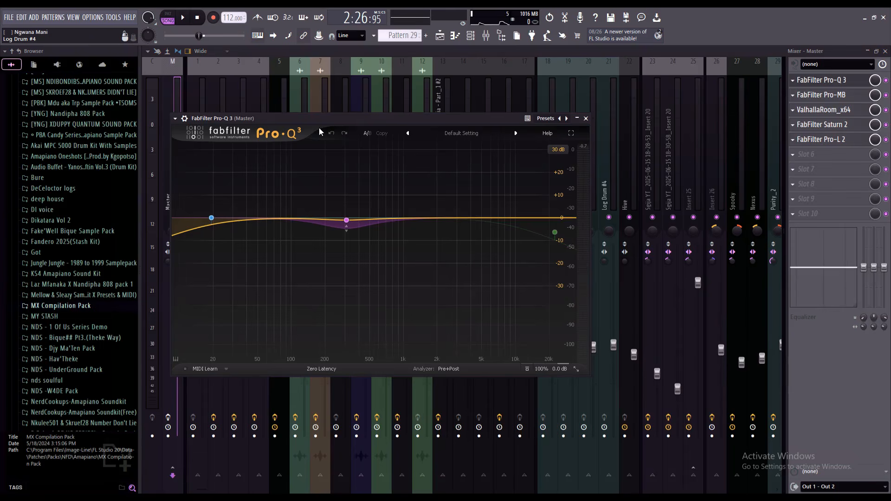
pyautogui.click(211, 218)
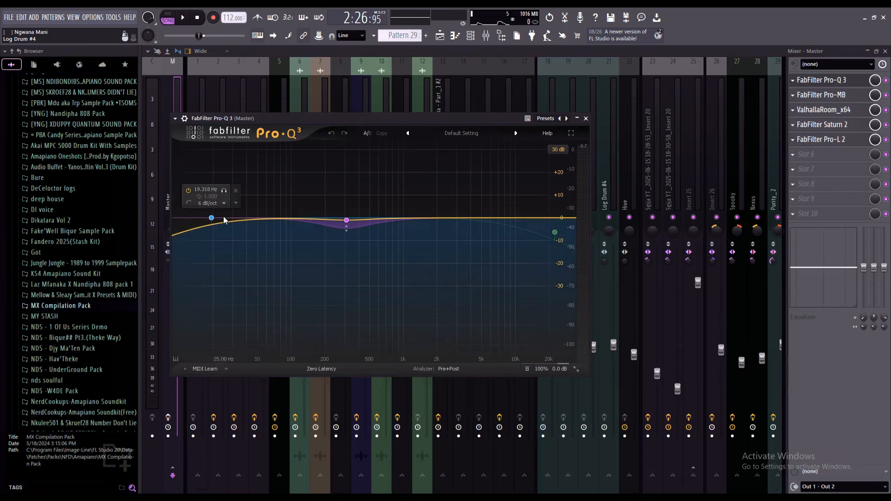
pyautogui.click(346, 220)
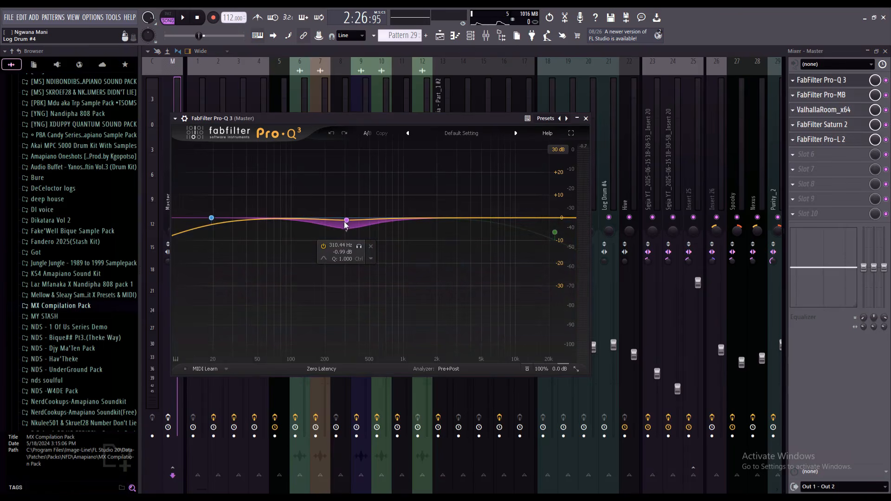
pyautogui.click(346, 221)
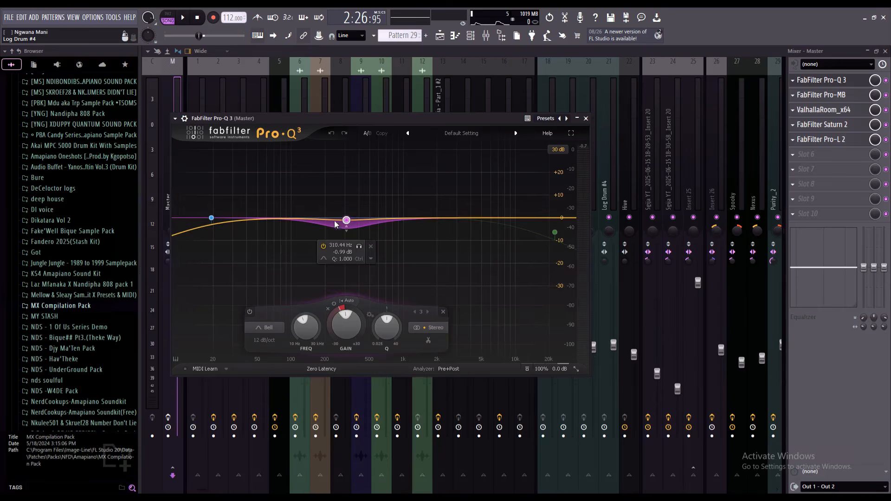
pyautogui.moveTo(212, 221)
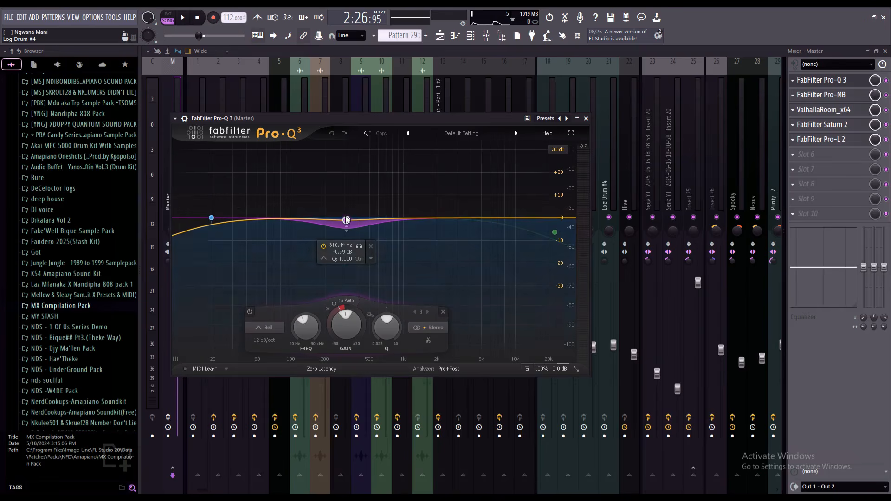
pyautogui.moveTo(345, 224)
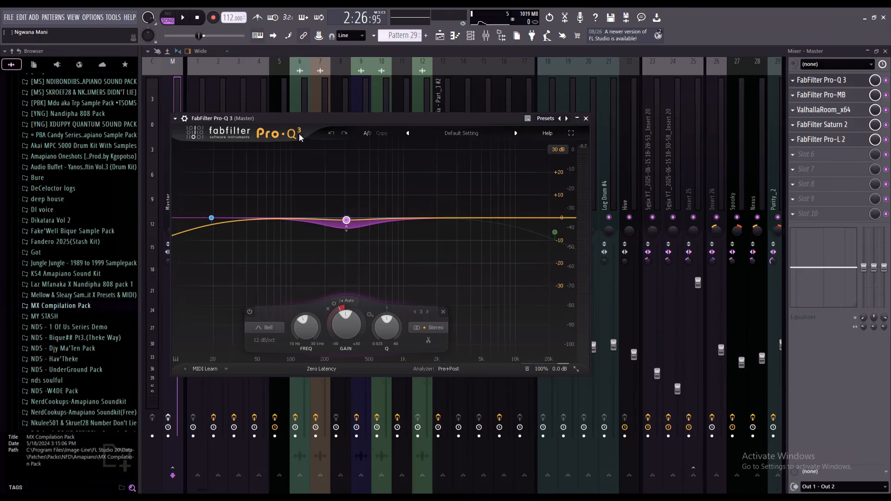
pyautogui.click(586, 119)
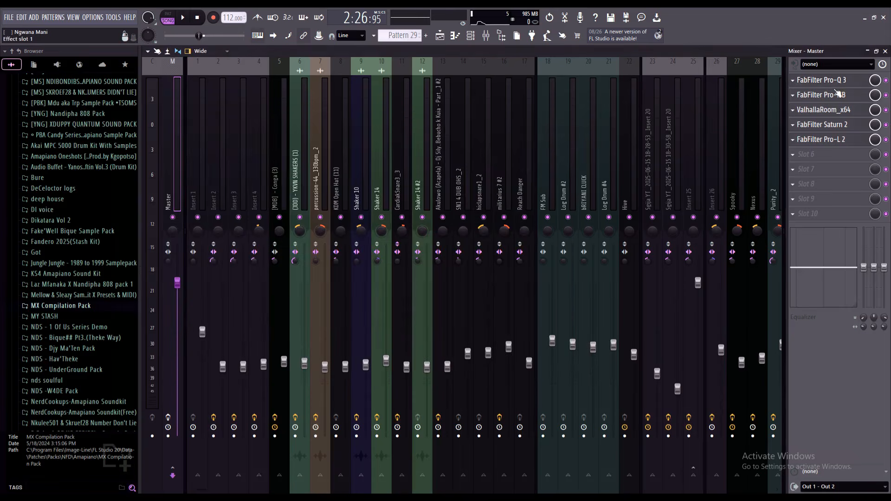
# Step: Examine the Master track's FabFilter Pro-MB bands and its Mix Bus presets, and close the plugin
pyautogui.click(830, 96)
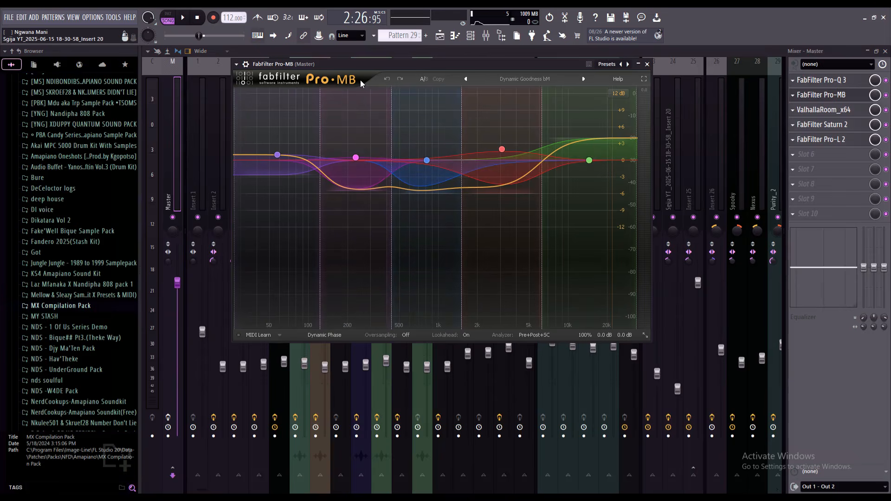
pyautogui.click(794, 155)
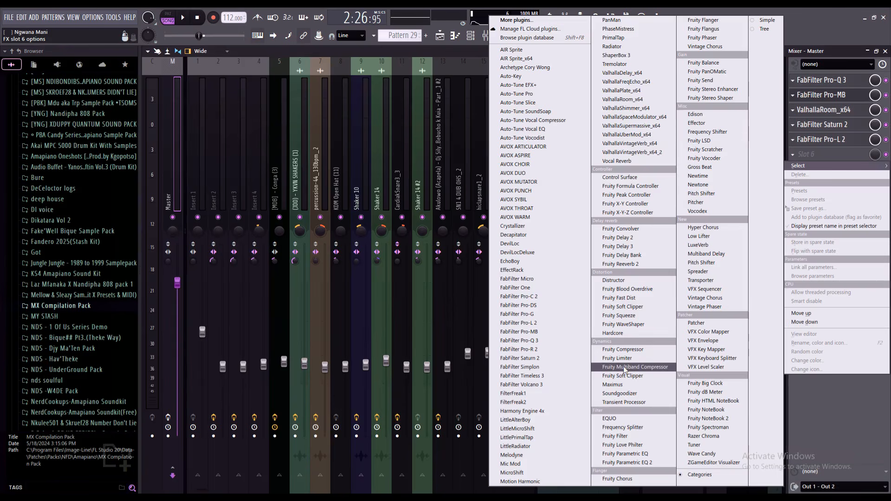
pyautogui.click(847, 97)
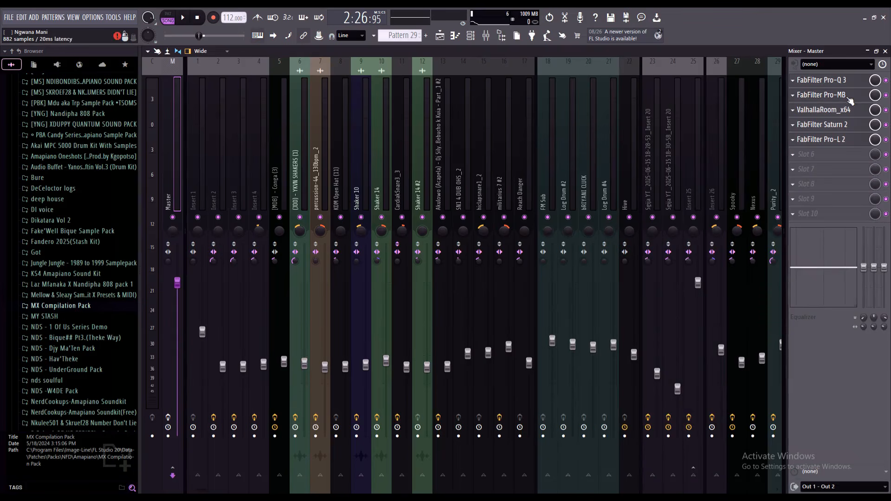
pyautogui.click(822, 95)
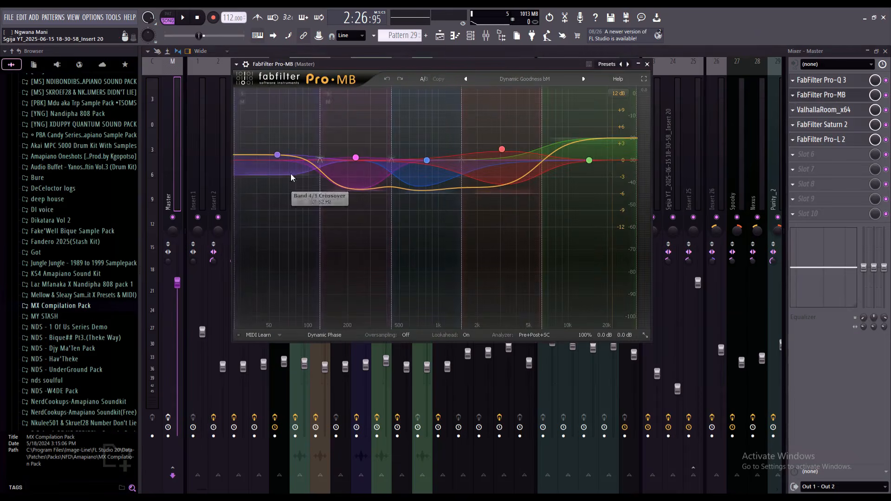
pyautogui.click(503, 81)
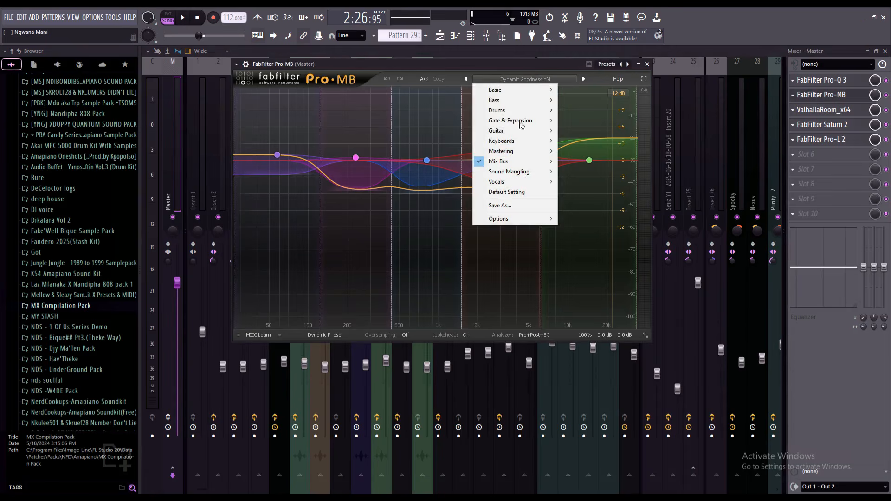
pyautogui.moveTo(511, 161)
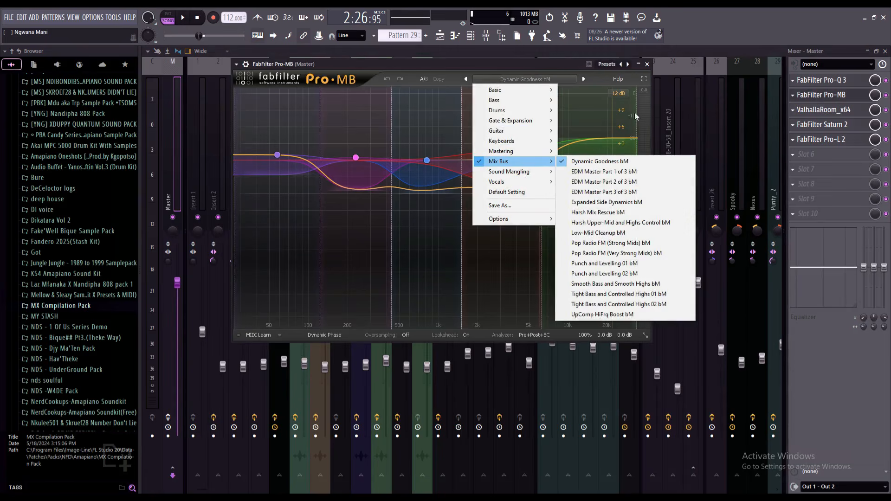
pyautogui.click(648, 64)
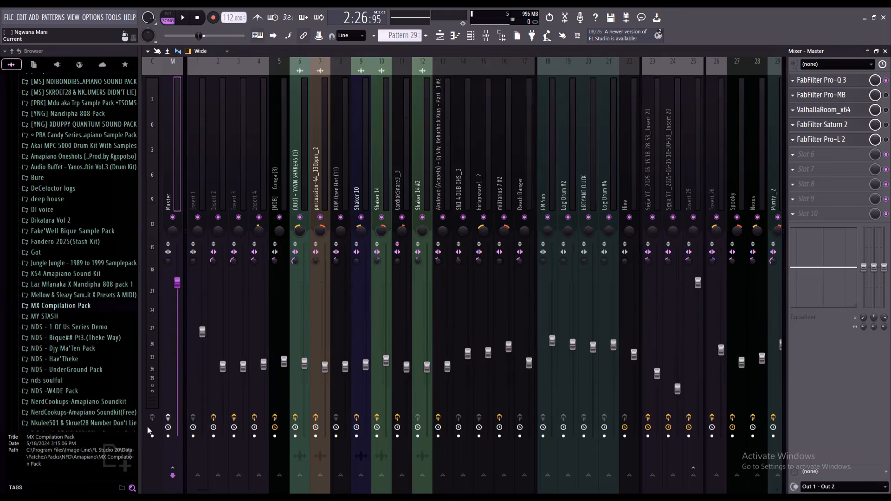
# Step: Turn on the Master track's effect slots and audition the mix with FabFilter Pro-Q 3 and FabFilter Pro-MB active
pyautogui.click(168, 417)
pyautogui.click(181, 20)
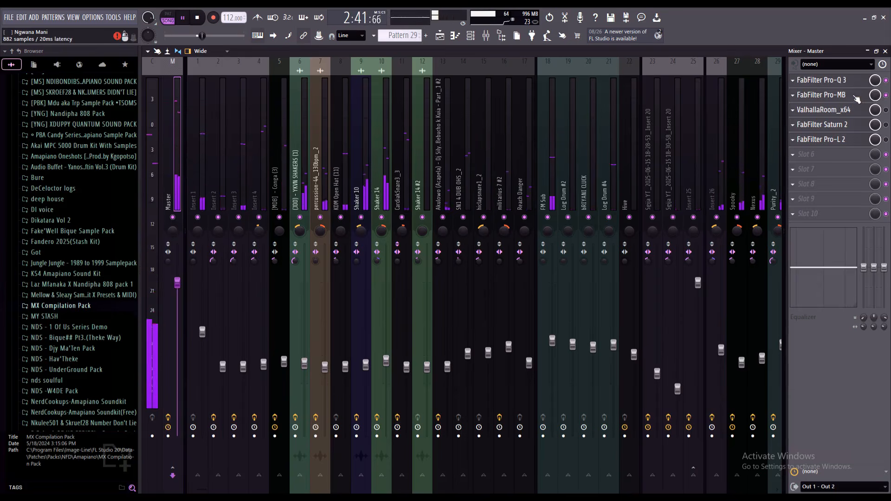
pyautogui.click(193, 20)
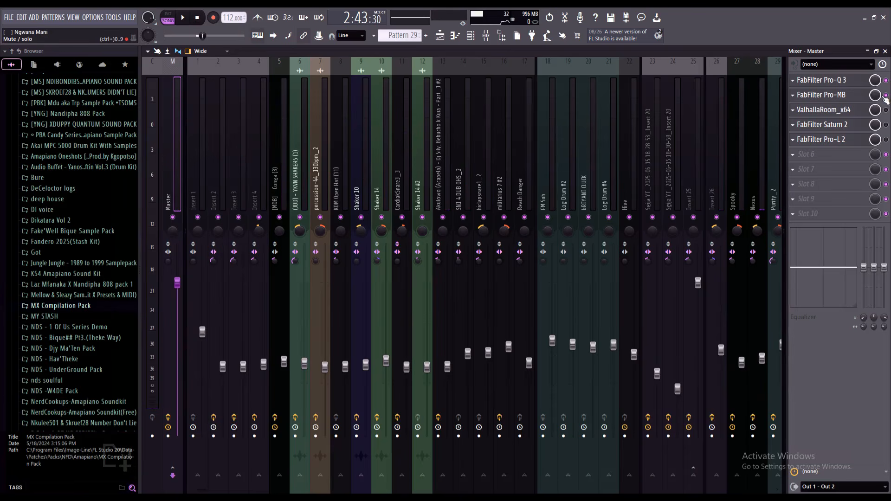
pyautogui.click(189, 17)
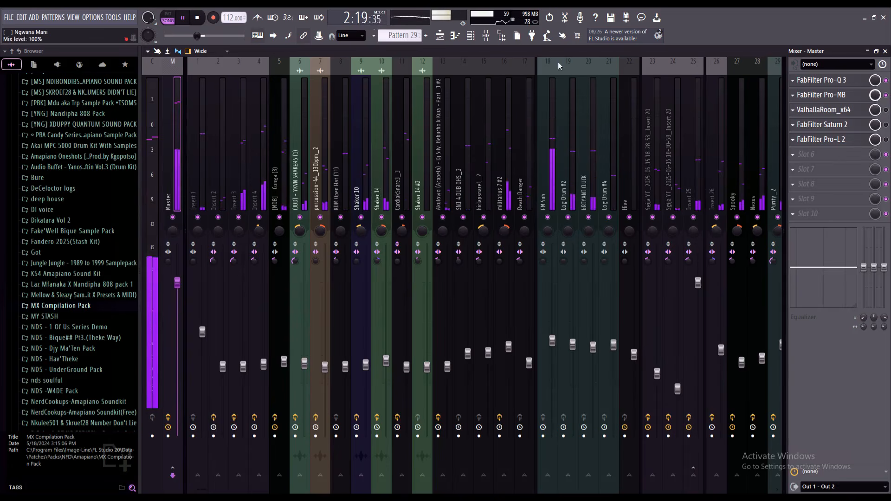
pyautogui.click(190, 21)
# Step: Run the Select unused channels macro on the project
pyautogui.click(92, 17)
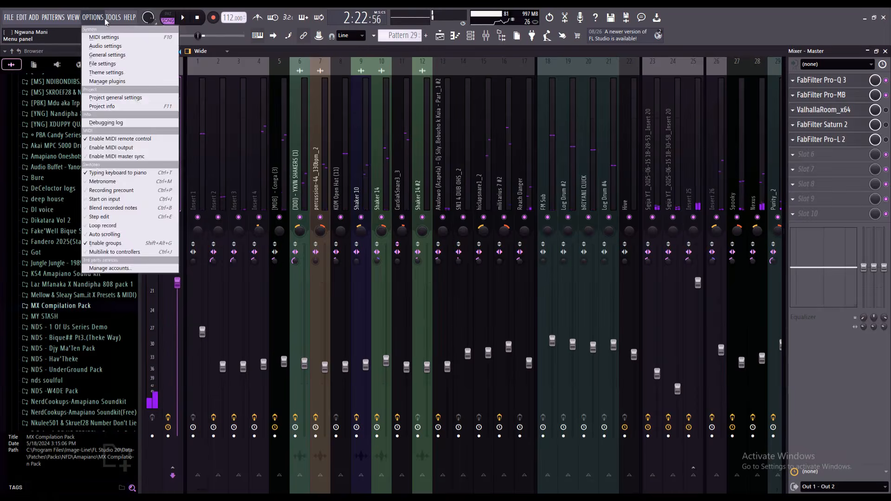
pyautogui.moveTo(113, 17)
pyautogui.moveTo(116, 48)
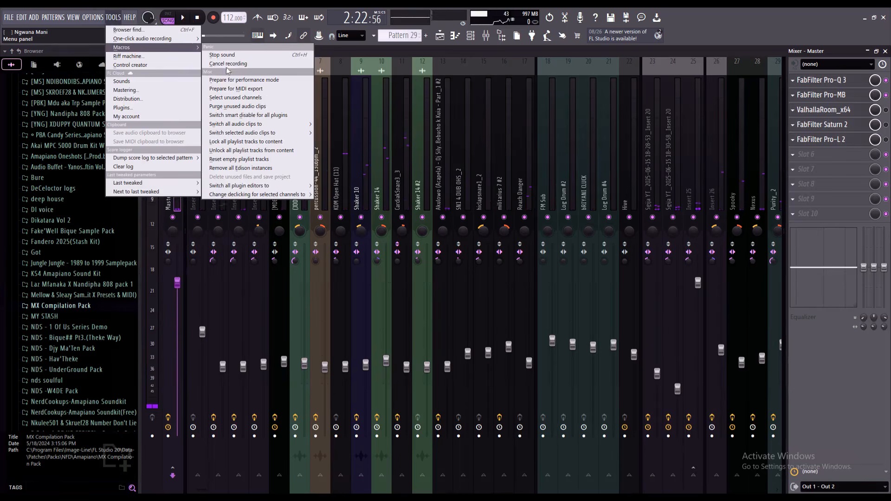
pyautogui.click(226, 99)
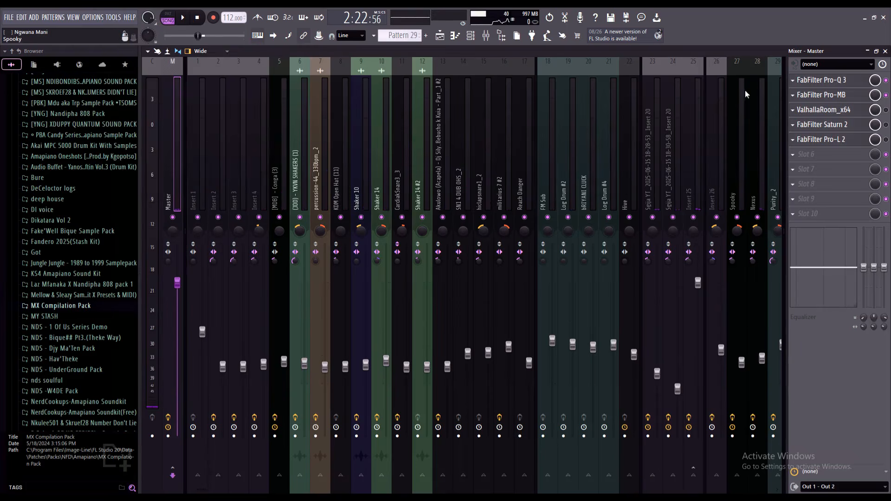
# Step: Review the Mix Bus presets in the Master track's FabFilter Pro-MB, and audition the mix with the plugin window closed
pyautogui.click(831, 95)
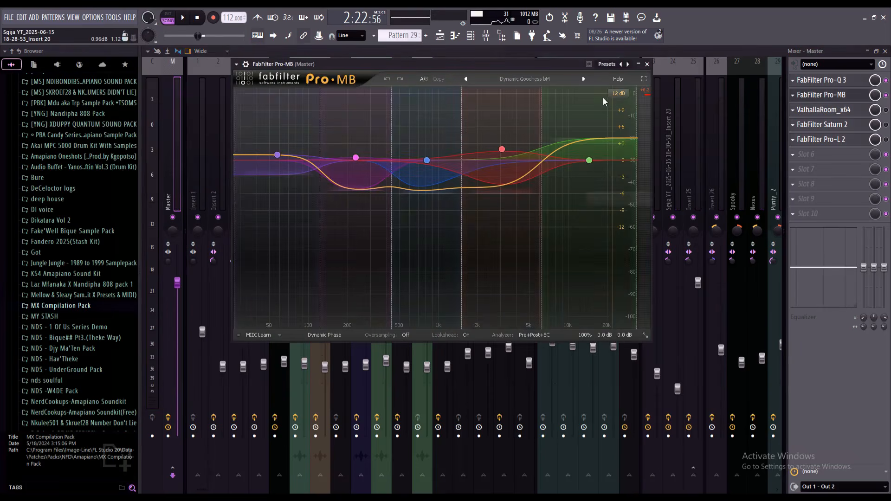
pyautogui.click(518, 77)
pyautogui.moveTo(507, 162)
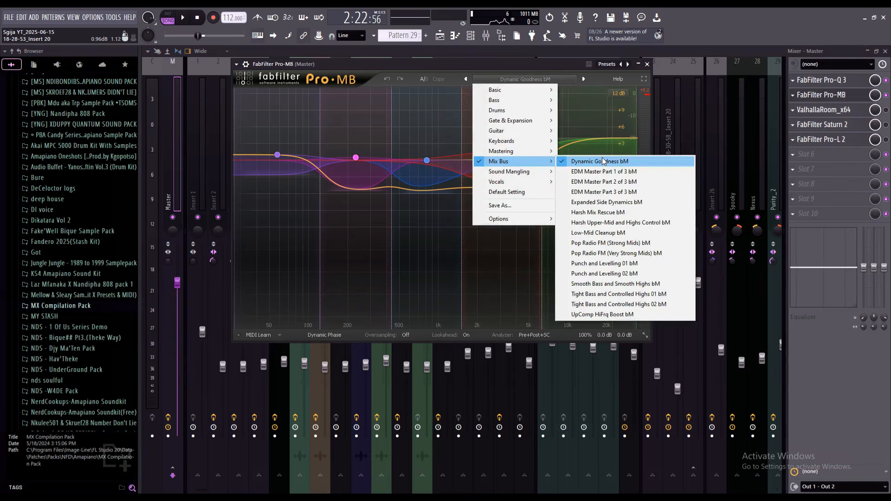
pyautogui.click(647, 64)
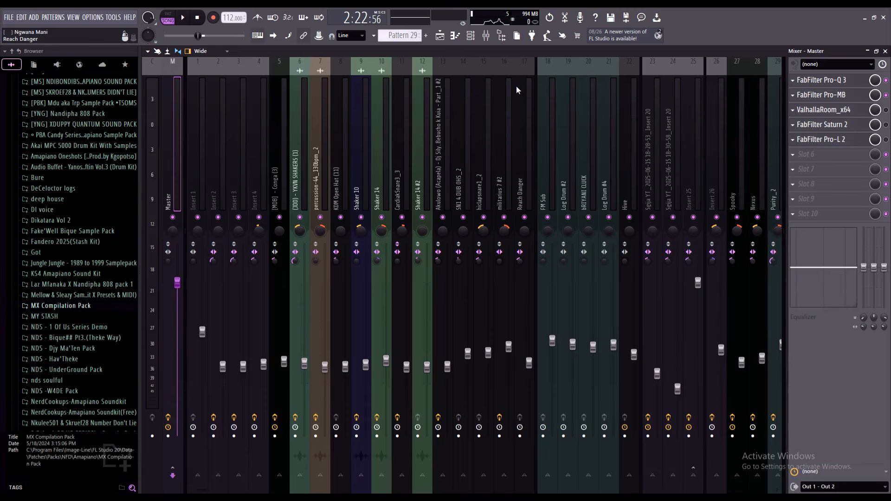
pyautogui.click(186, 19)
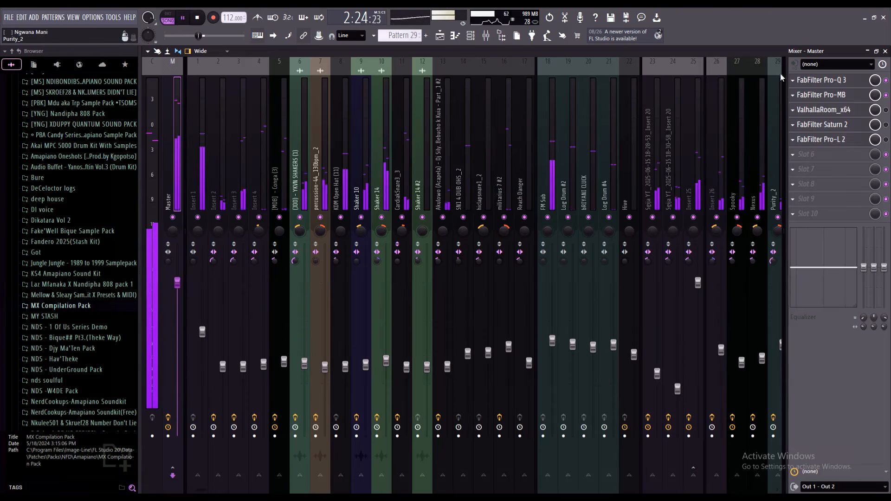
pyautogui.press('space')
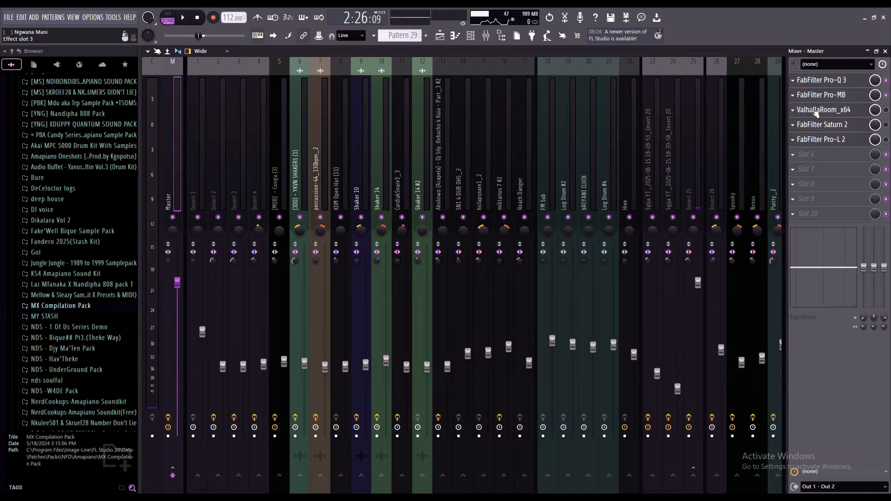
# Step: Turn on ValhallaRoom on the Master track and compare the playing mix with and without the reverb
pyautogui.click(816, 110)
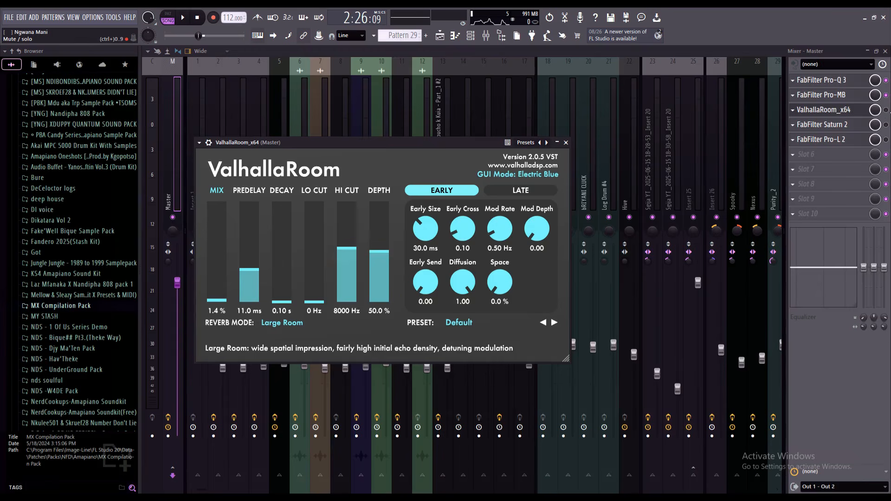
pyautogui.click(886, 110)
pyautogui.click(182, 20)
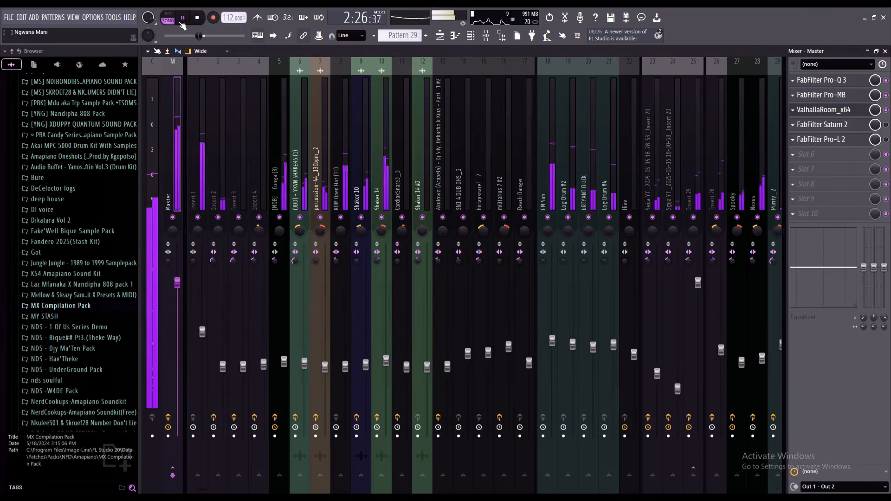
pyautogui.click(887, 110)
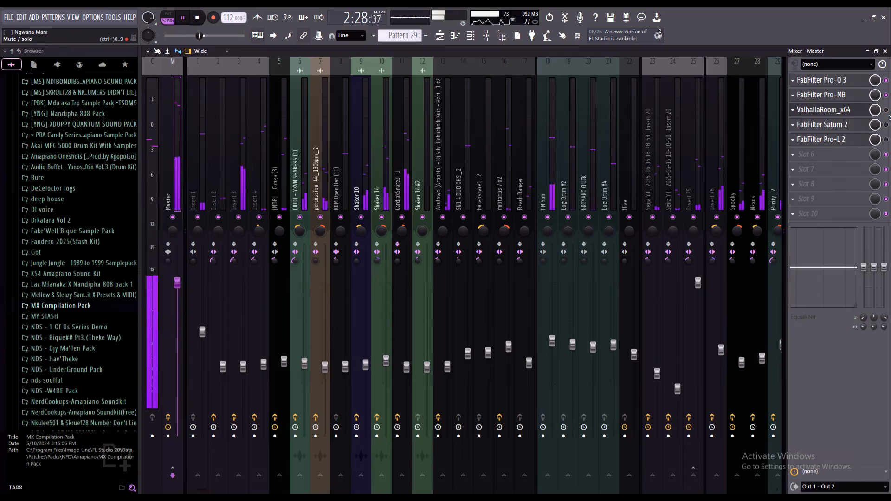
pyautogui.click(887, 110)
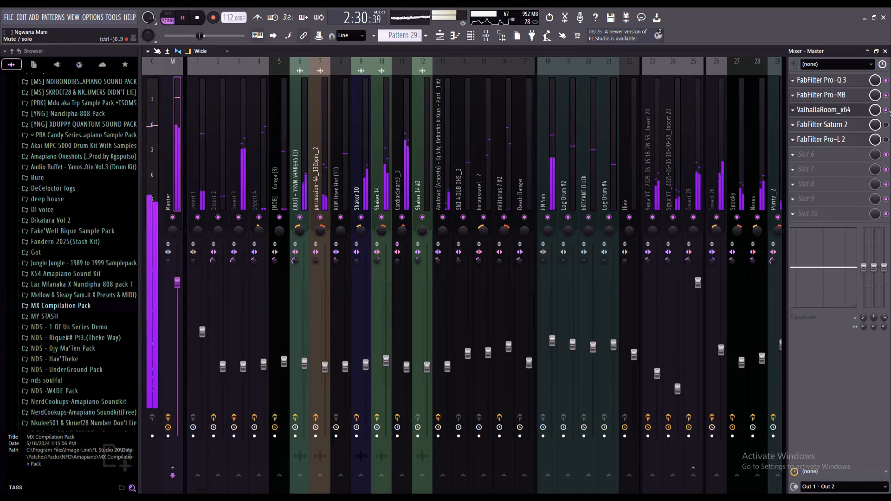
pyautogui.click(184, 18)
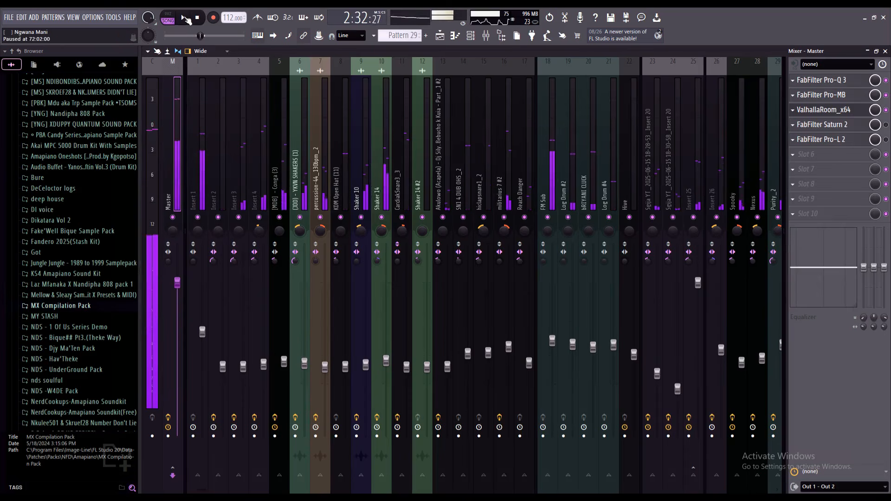
# Step: Turn on FabFilter Saturn 2 on the Master track, examine its Warm Tape drive settings, and play the mix through it
pyautogui.click(835, 125)
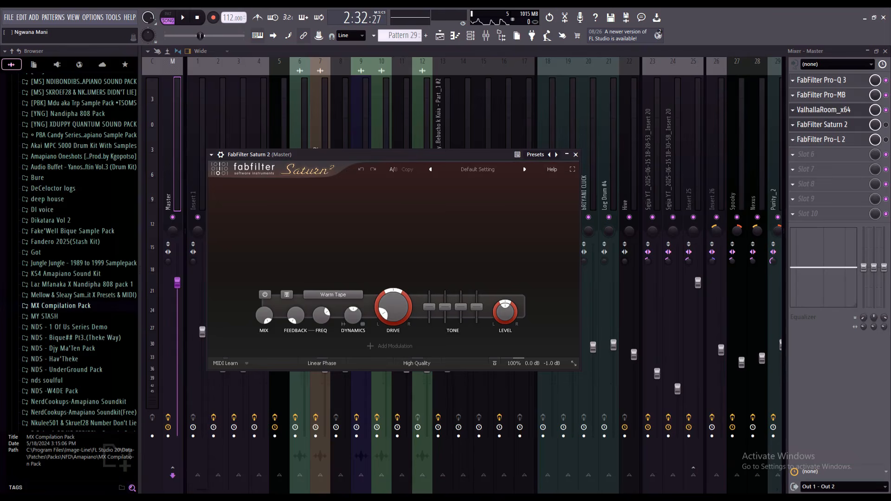
pyautogui.click(887, 125)
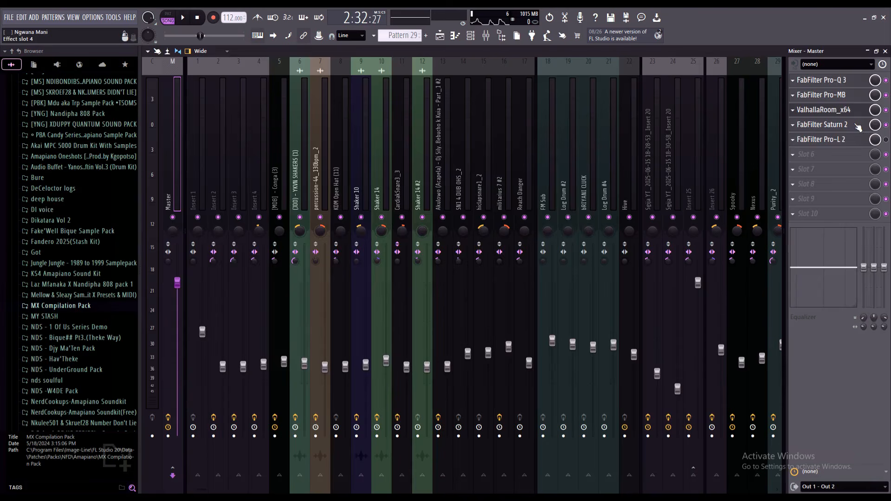
pyautogui.click(861, 125)
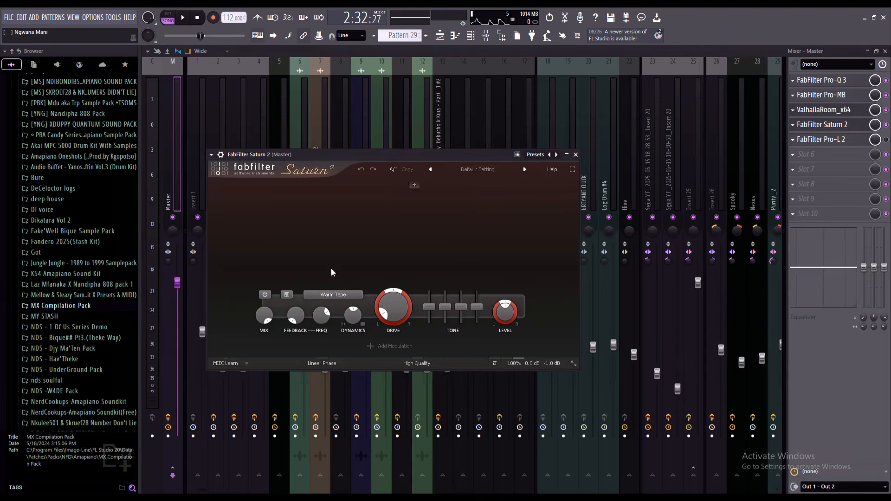
pyautogui.moveTo(369, 311)
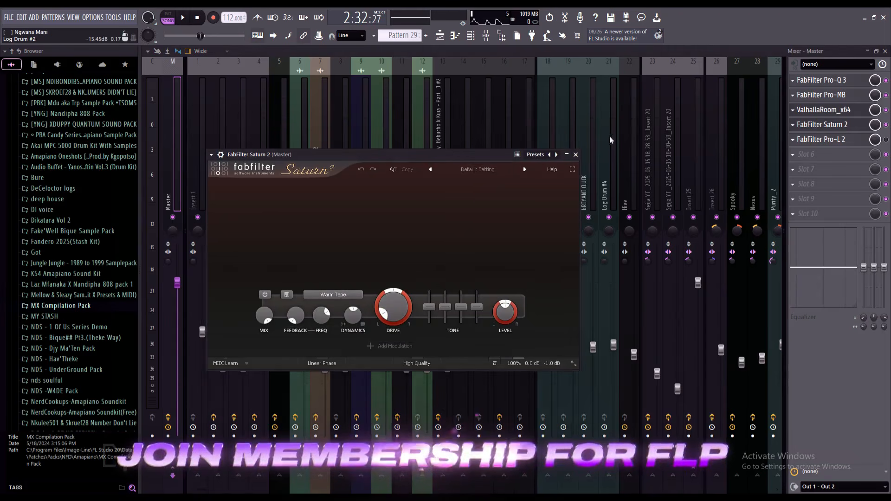
pyautogui.moveTo(387, 328)
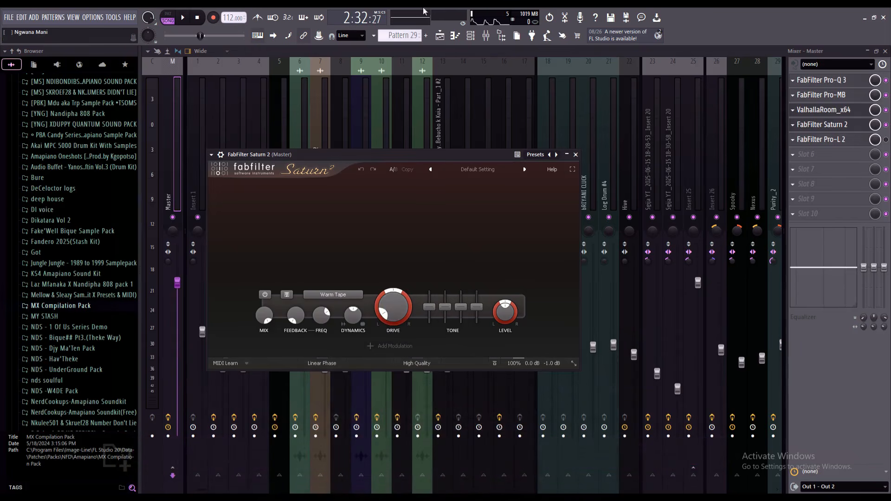
pyautogui.click(181, 14)
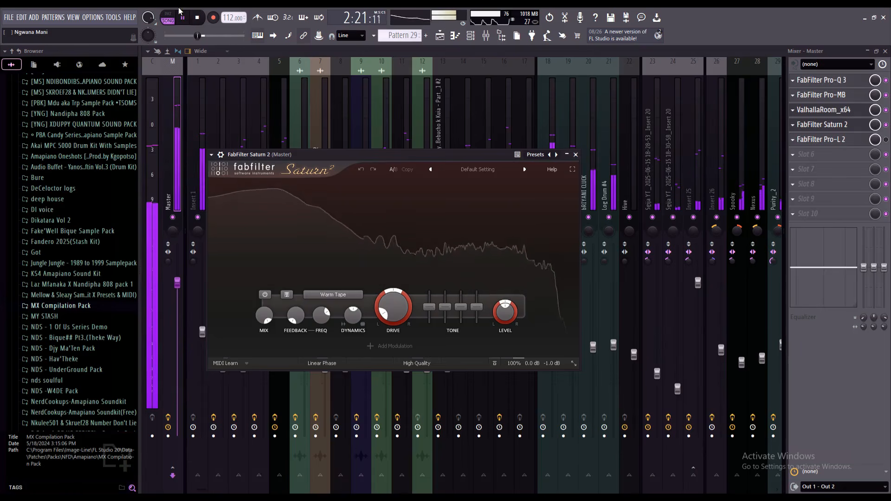
# Step: Run the macro that switches smart disable for all plugins, and turn off ValhallaRoom and FabFilter Saturn 2 on the Master track
pyautogui.click(118, 19)
pyautogui.moveTo(153, 47)
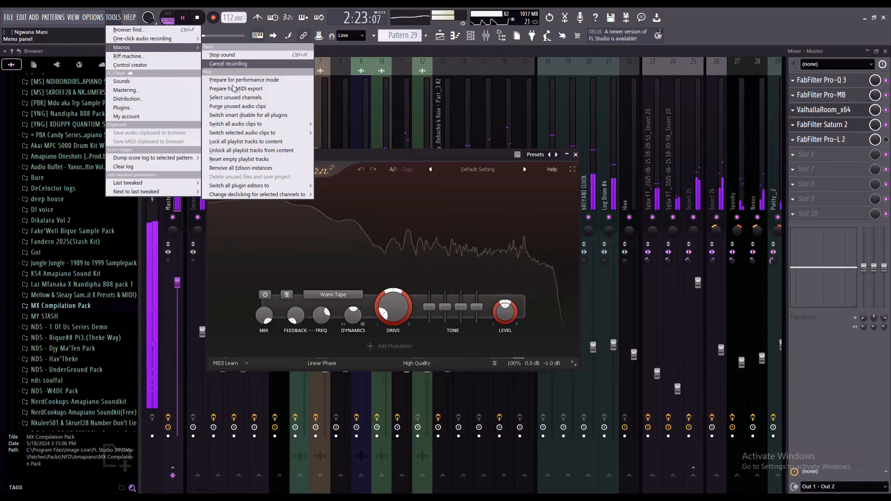
pyautogui.click(230, 114)
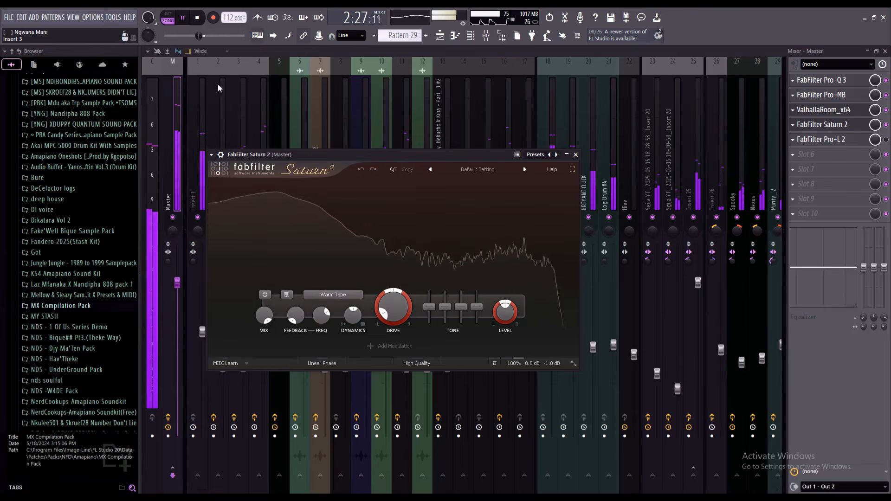
pyautogui.click(184, 18)
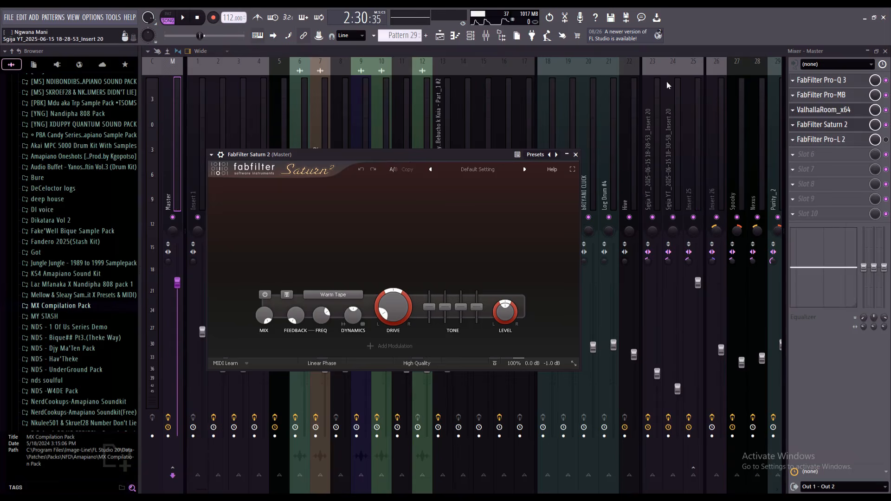
pyautogui.click(886, 110)
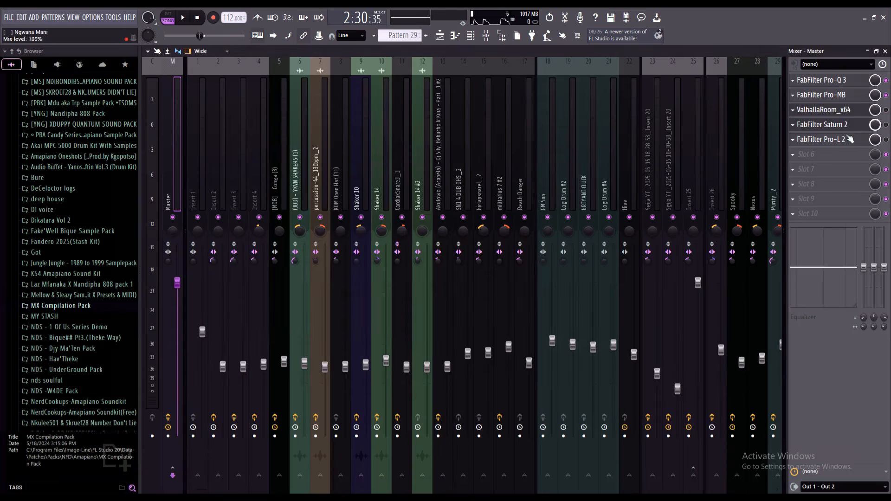
# Step: Examine the limiting style options and the gain setting of the Master track's FabFilter Pro-L 2, keeping the Aggressive style
pyautogui.click(842, 140)
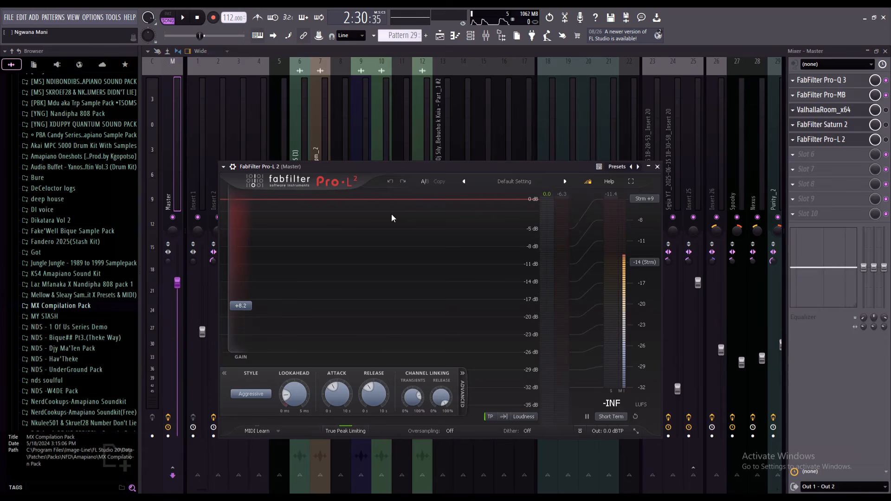
pyautogui.click(250, 394)
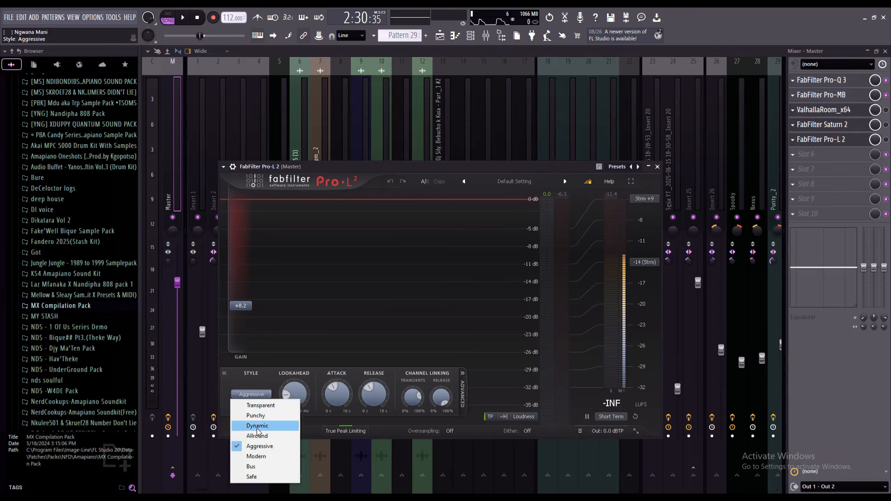
pyautogui.click(244, 392)
pyautogui.click(245, 400)
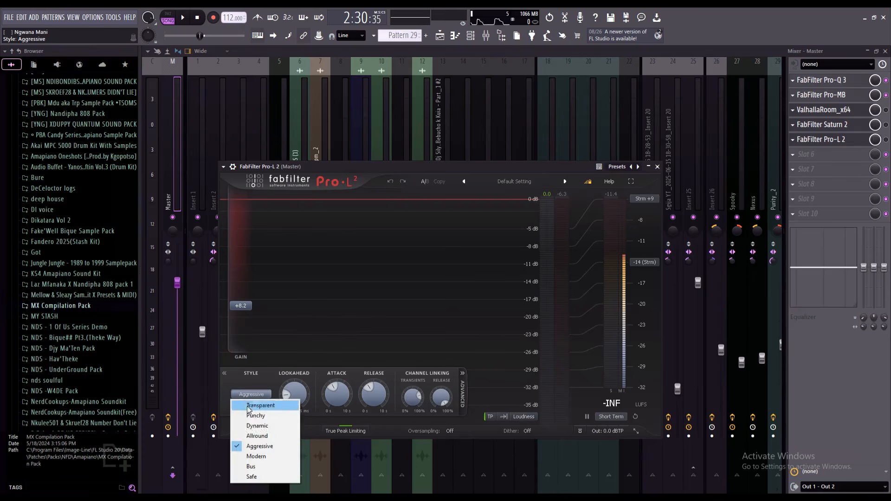
pyautogui.click(235, 380)
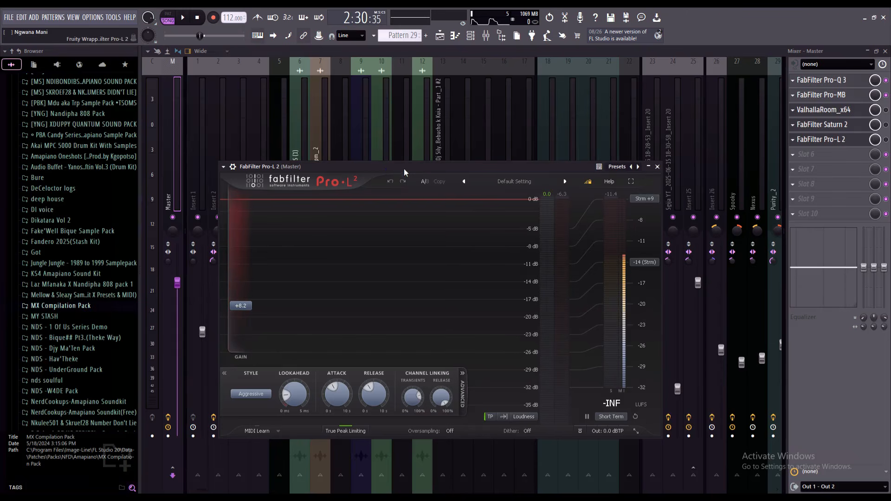
pyautogui.moveTo(249, 304)
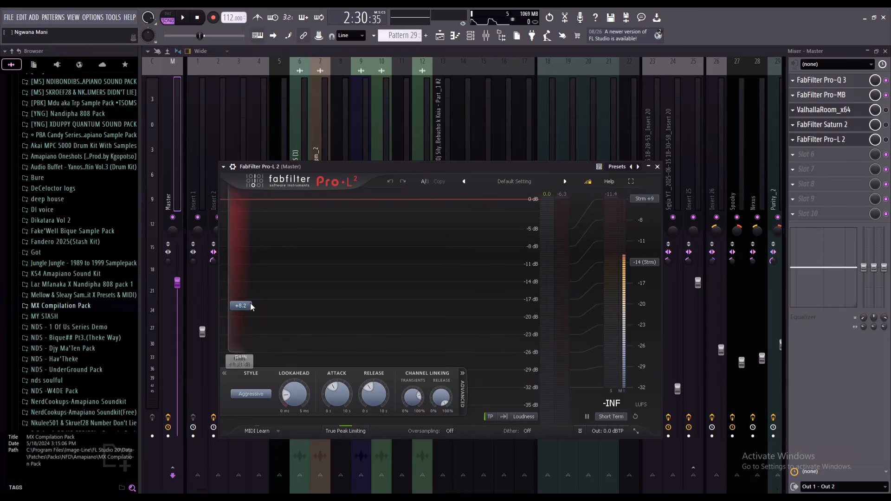
# Step: Turn on FabFilter Pro-L 2 on the Master track and replay the mix several times through the limiter before pausing it
pyautogui.click(182, 18)
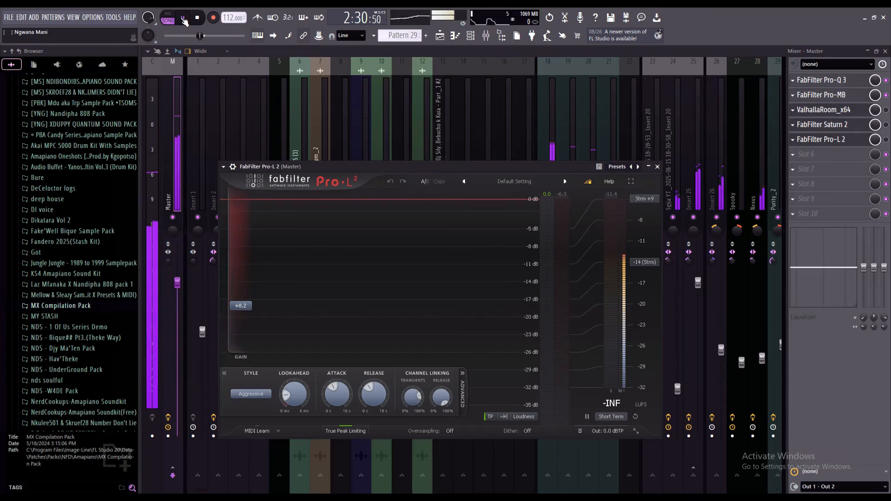
pyautogui.click(886, 140)
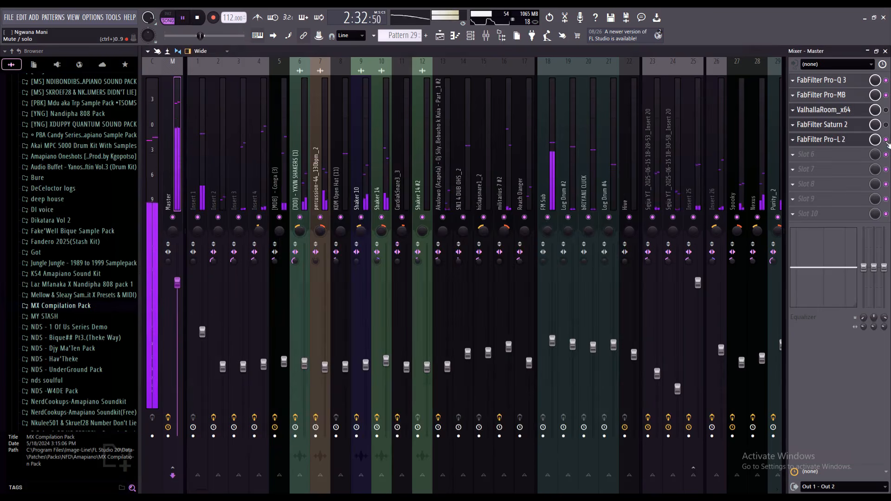
pyautogui.click(199, 18)
pyautogui.click(188, 18)
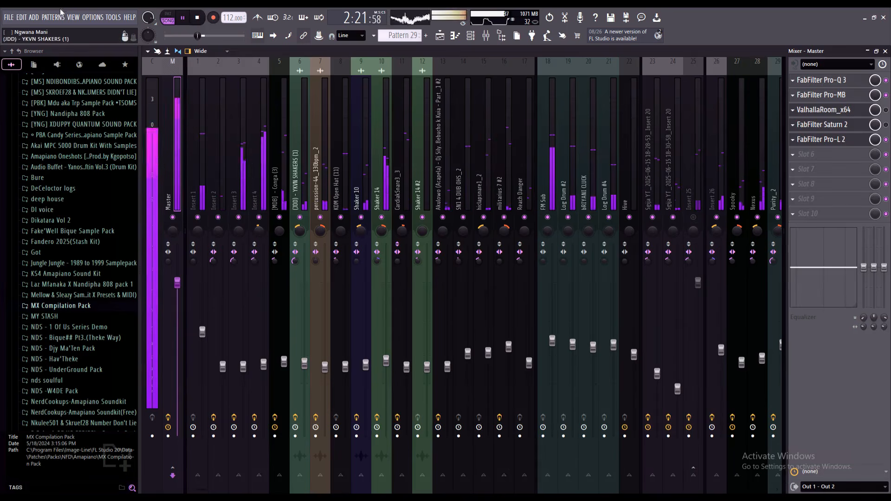
pyautogui.click(197, 18)
pyautogui.click(183, 19)
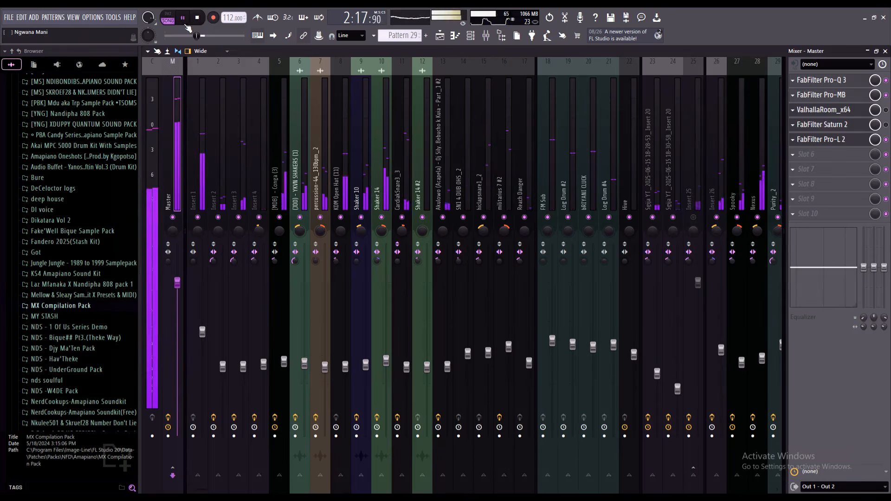
pyautogui.click(186, 19)
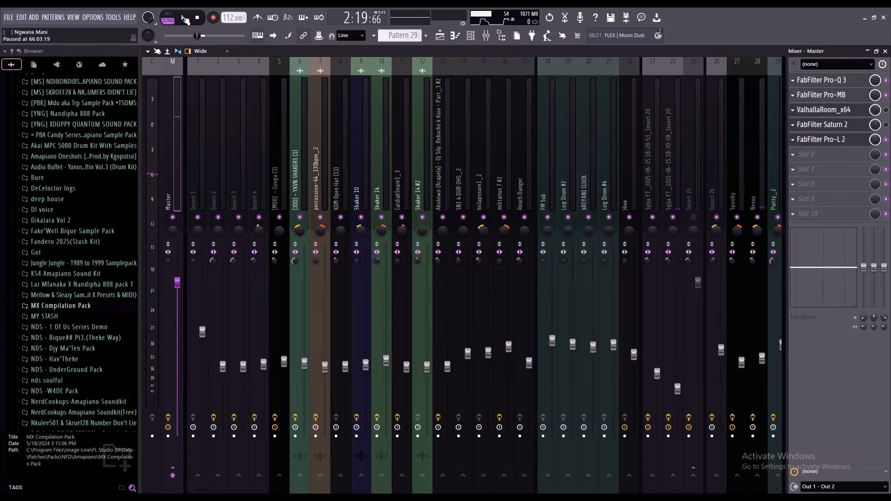
pyautogui.click(186, 18)
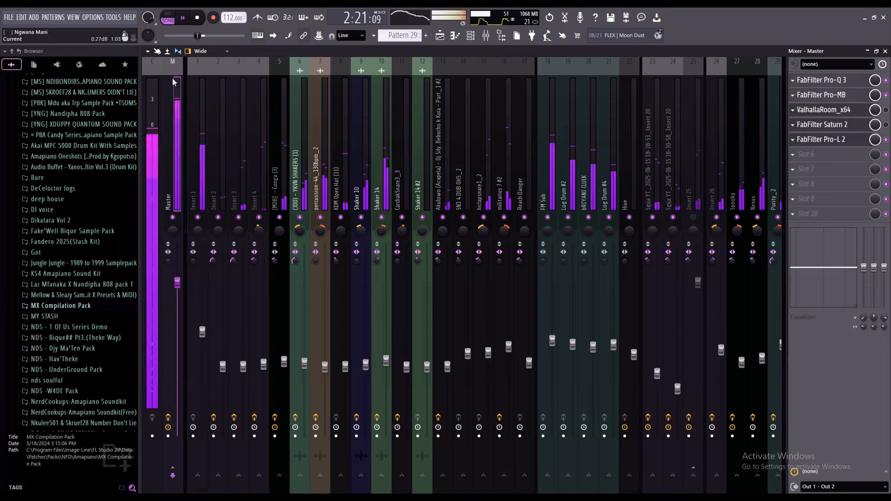
pyautogui.press('space')
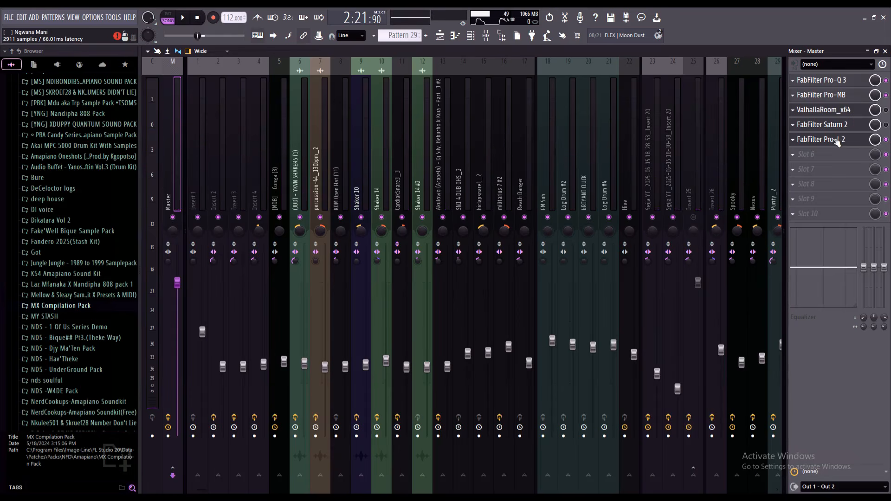
# Step: Turn ValhallaRoom and FabFilter Saturn 2 back on for the Master track, and view the effect chains of mixer tracks 23 and 24
pyautogui.click(886, 110)
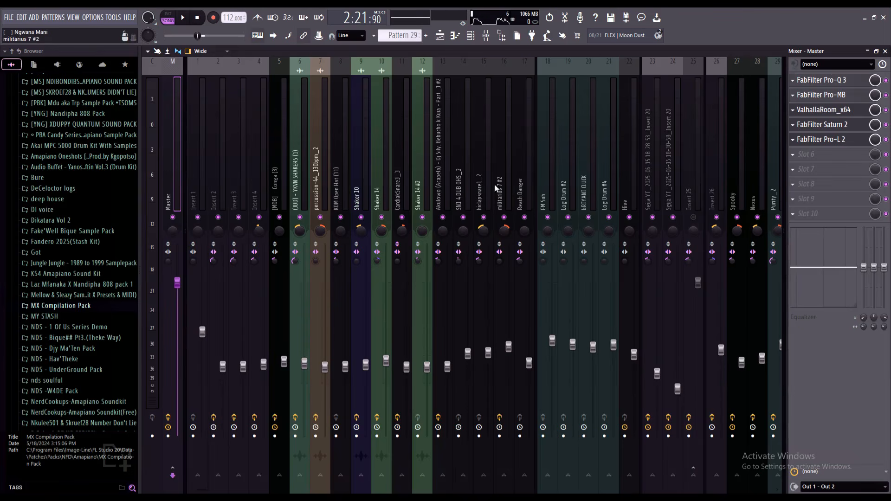
pyautogui.scroll(-4, 493, 188)
pyautogui.scroll(-1, 490, 194)
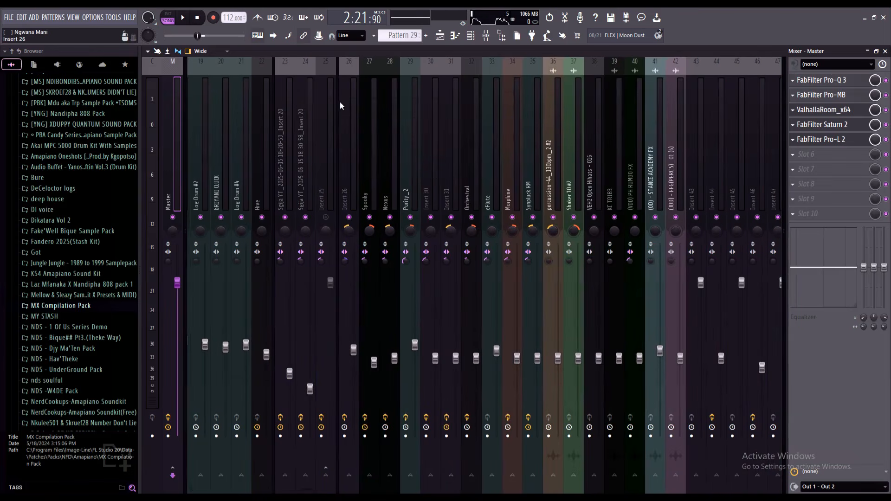
pyautogui.click(293, 107)
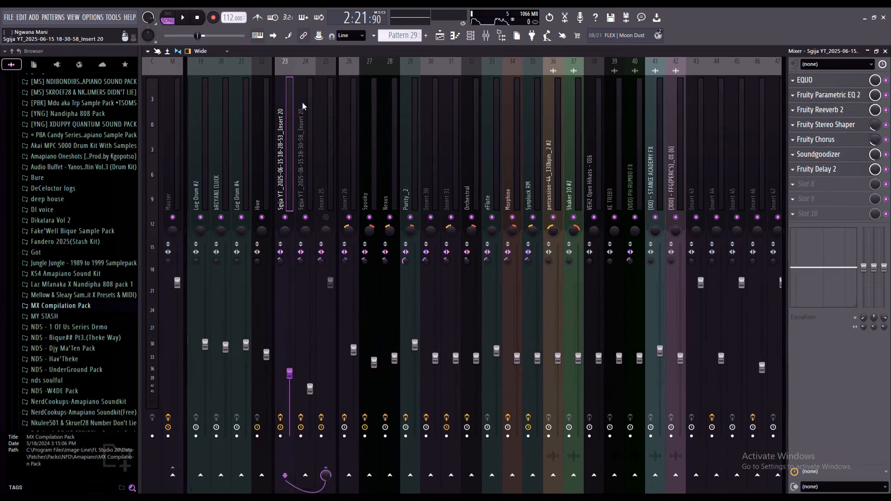
pyautogui.click(311, 92)
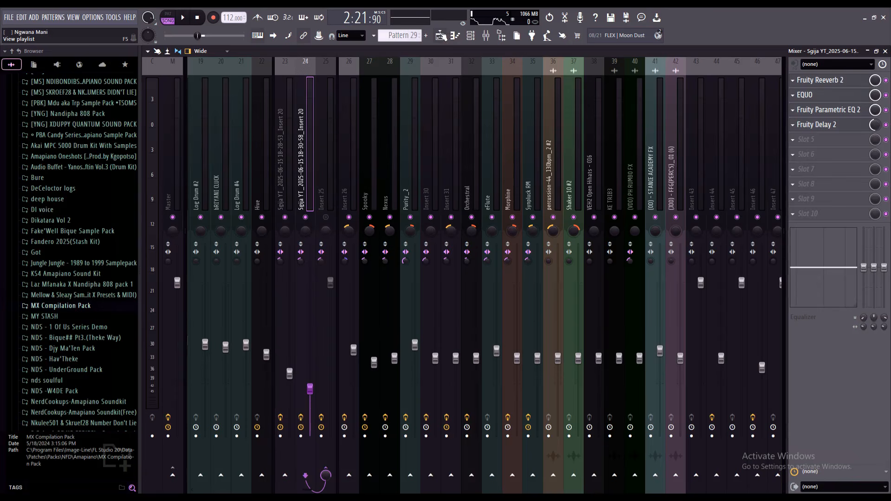
# Step: Show the whole arrangement in the playlist, activate the Select tool, and clear the time selection starting at bar 65
pyautogui.click(441, 36)
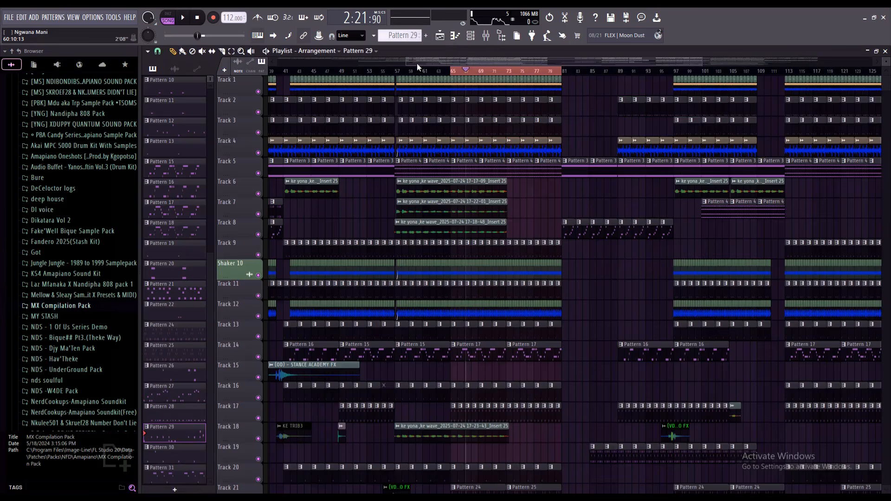
pyautogui.scroll(-2, 419, 68)
pyautogui.click(234, 50)
pyautogui.click(400, 72)
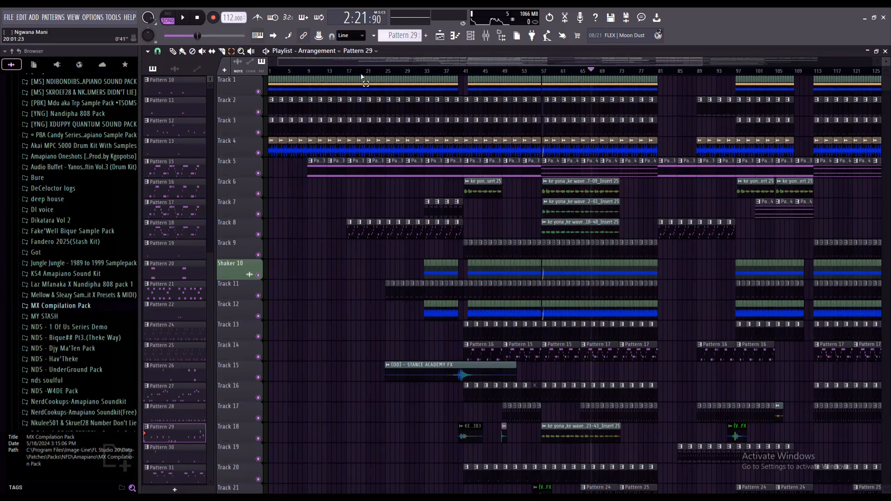